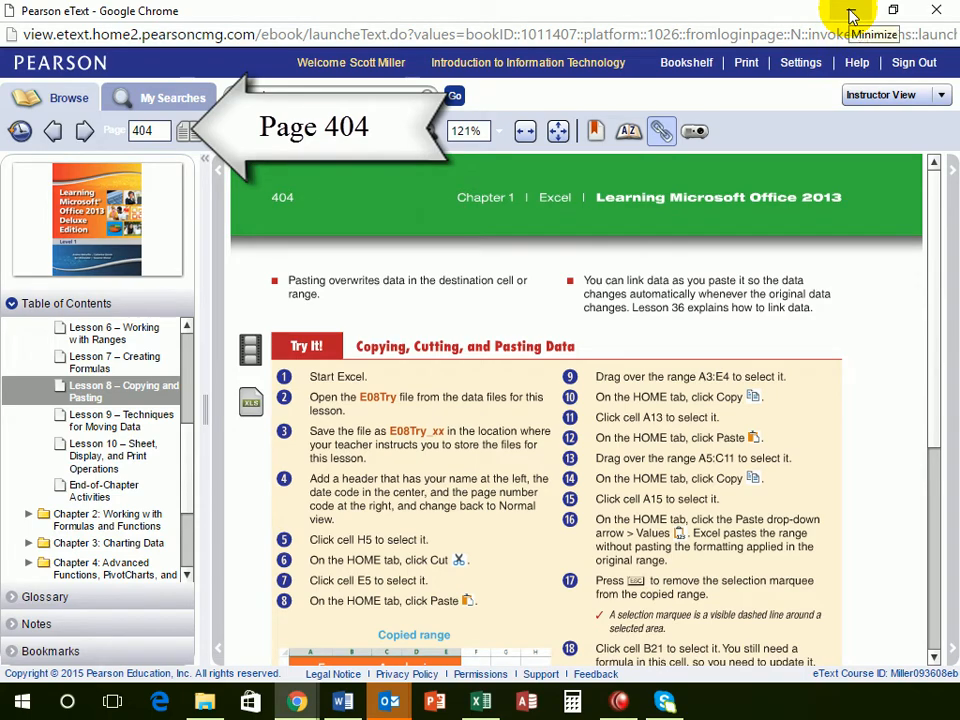
Step: Open the E08Try workbook from the Chapter1 folder under Class Files, IIT, Excel
click(850, 16)
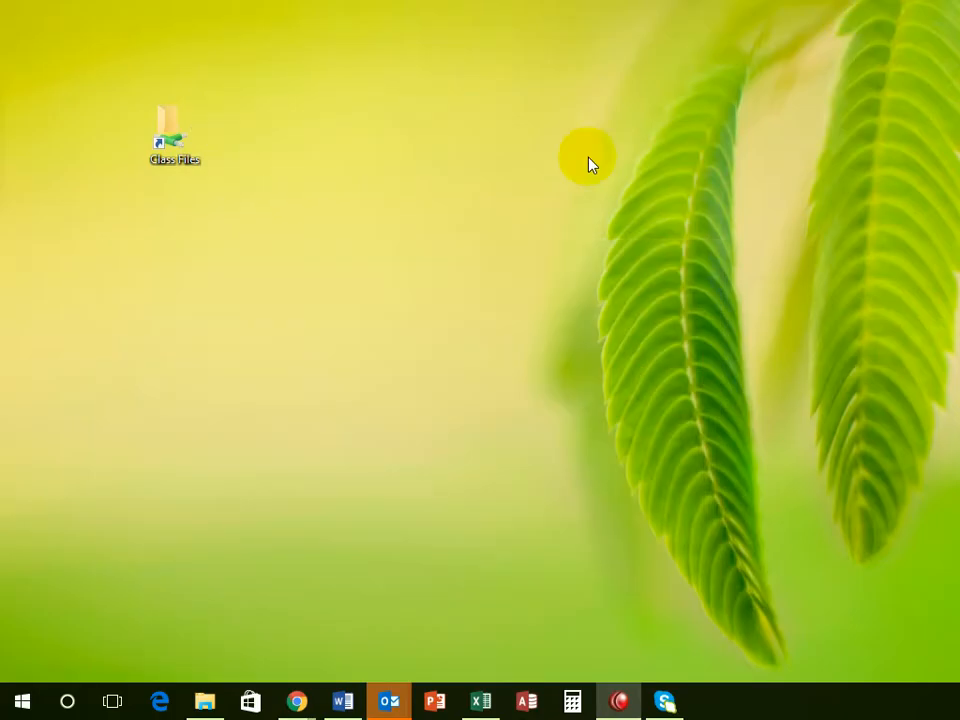
double_click(181, 148)
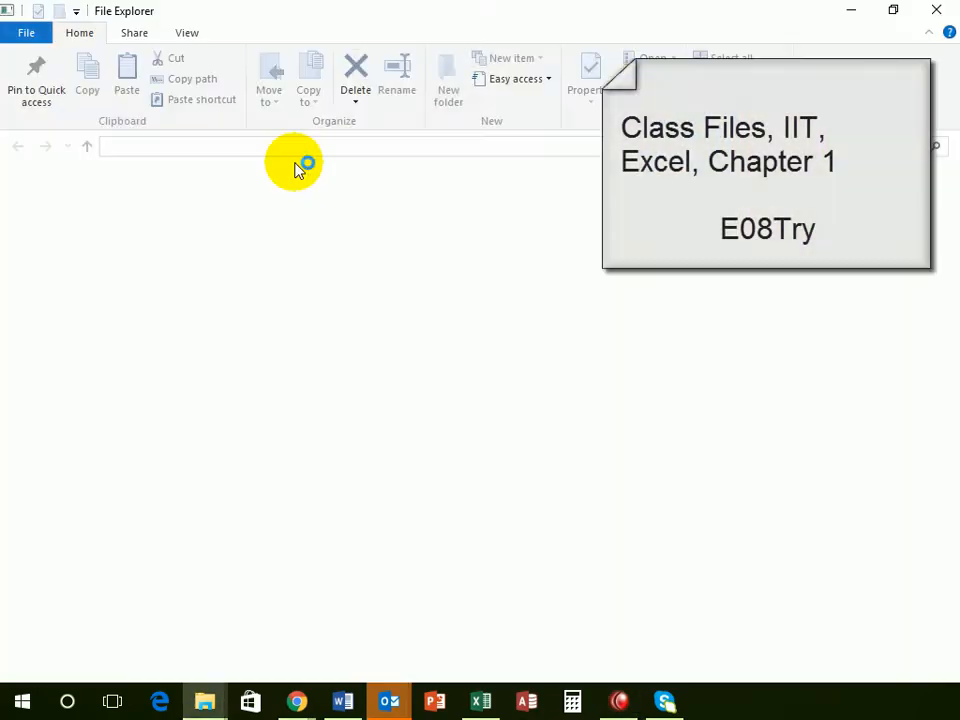
double_click(318, 204)
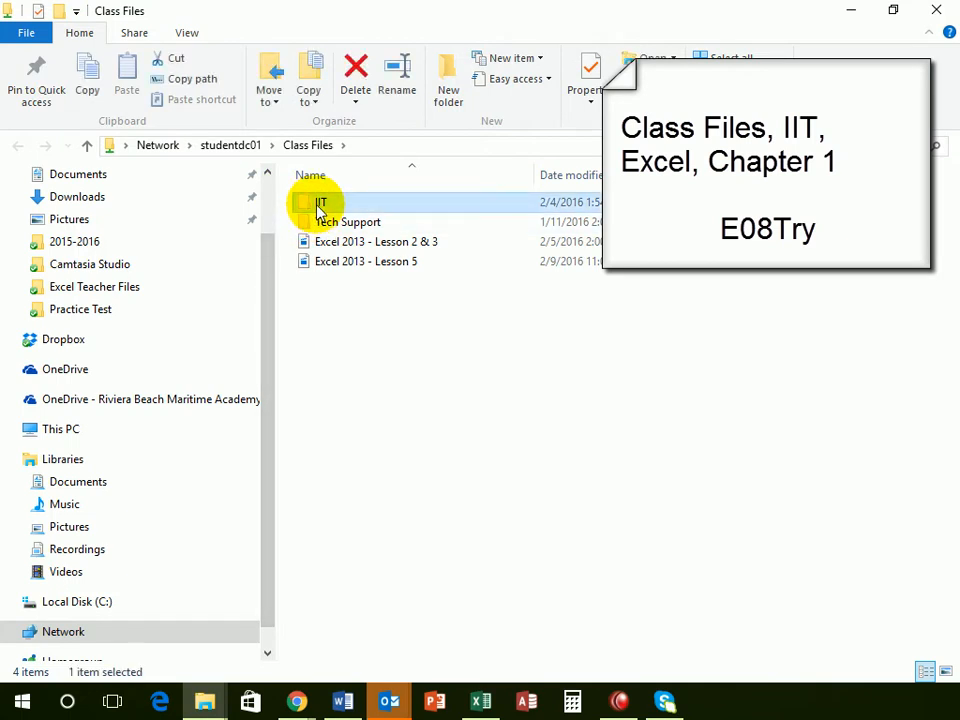
double_click(320, 206)
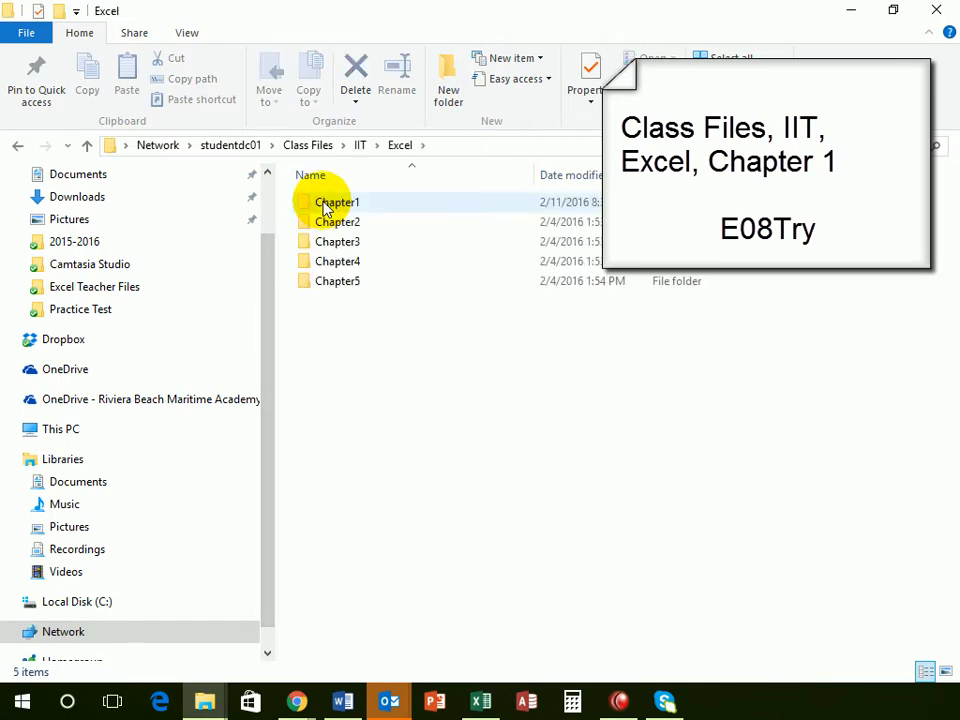
double_click(322, 205)
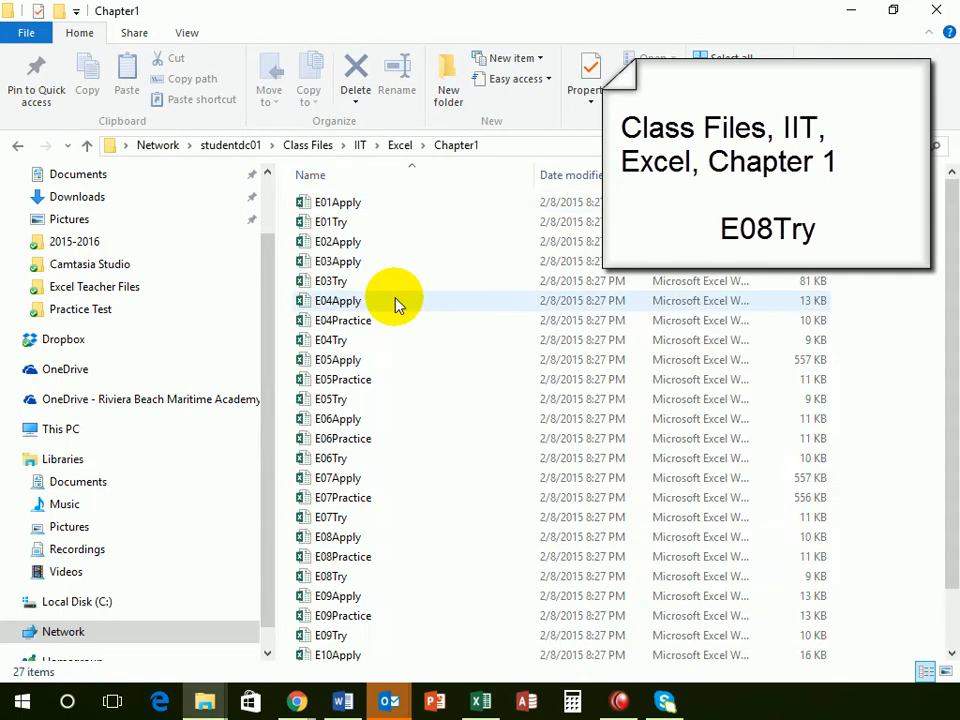
double_click(333, 578)
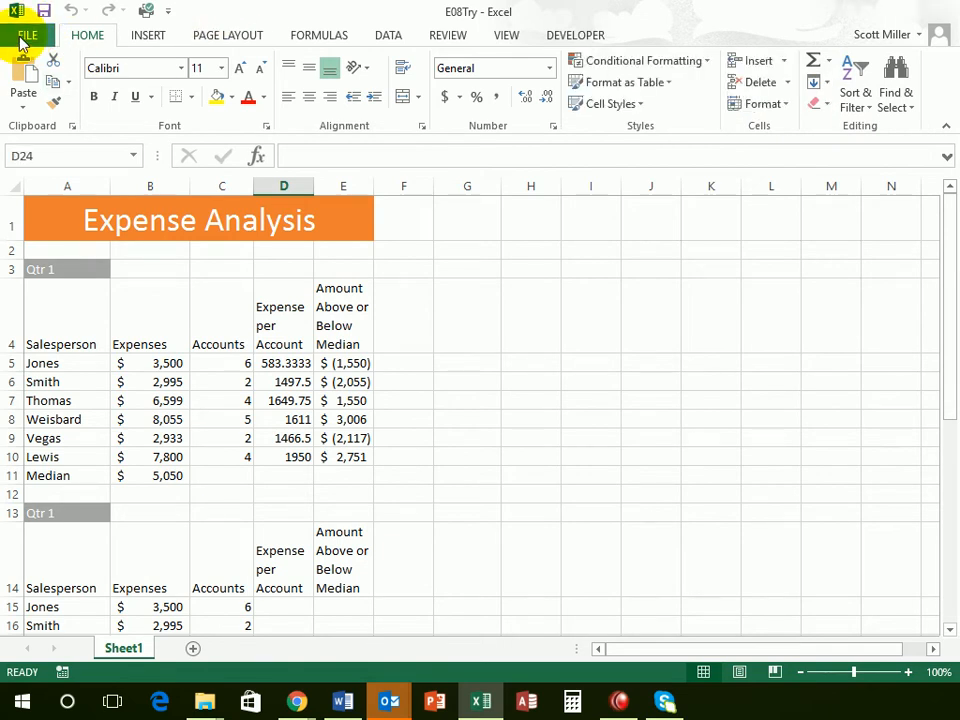
Step: Start saving a copy of the workbook in Documents, inside a new folder named Feb 18
click(27, 42)
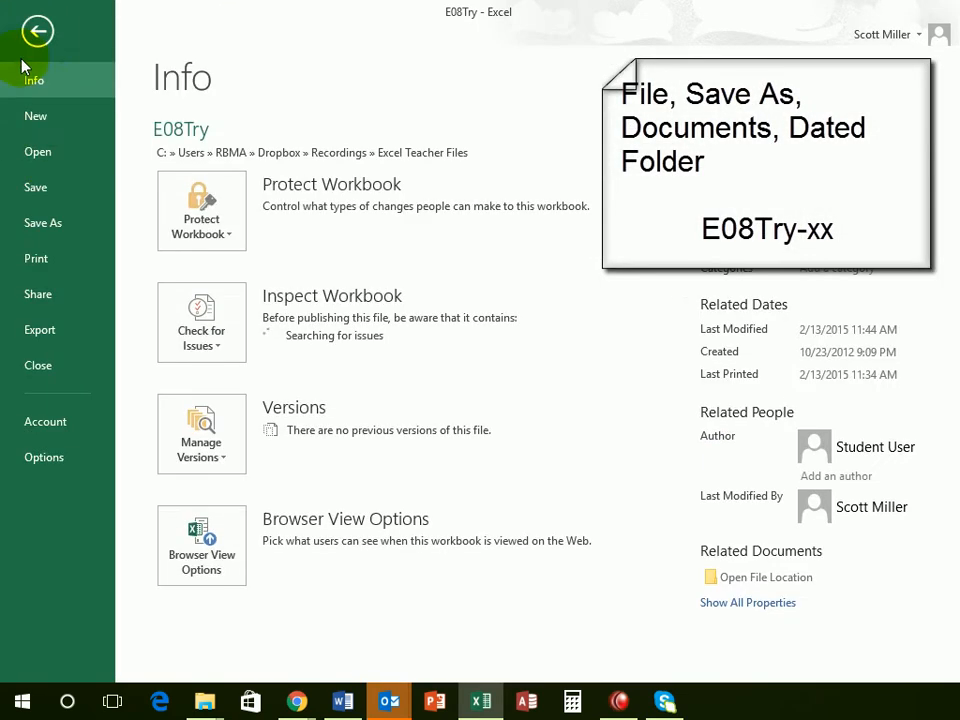
click(44, 226)
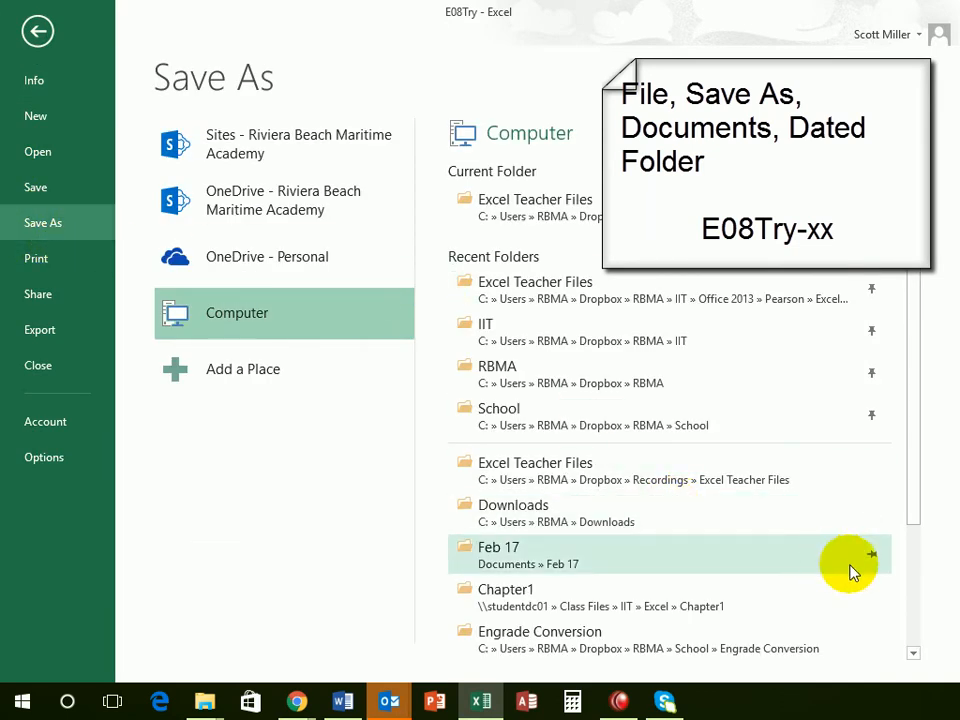
drag(915, 508, 921, 654)
click(519, 505)
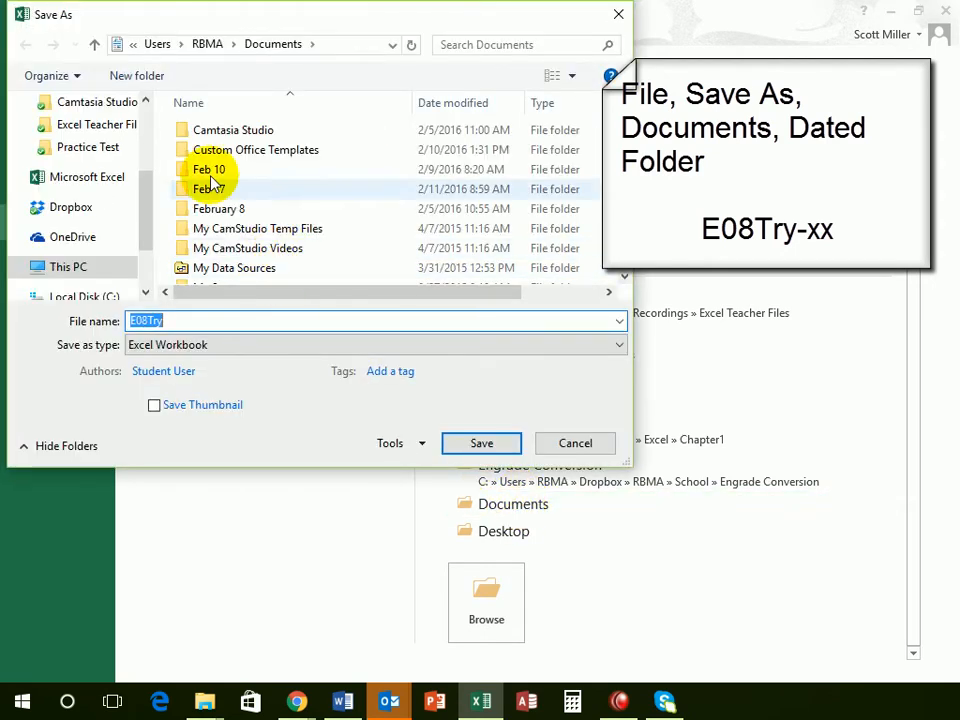
click(129, 75)
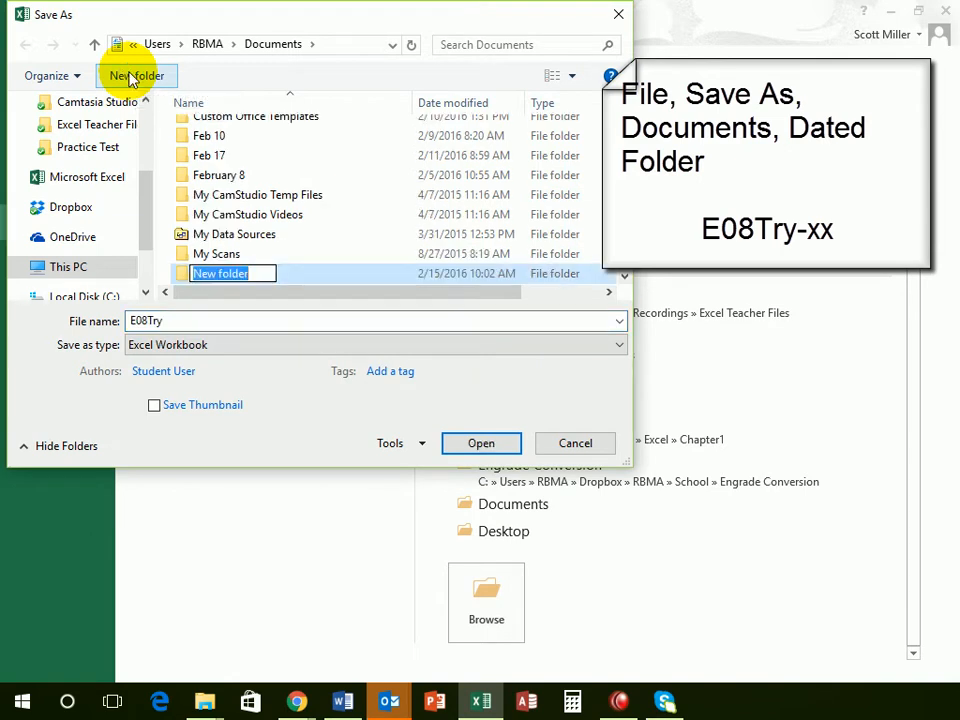
text(Feb 18)
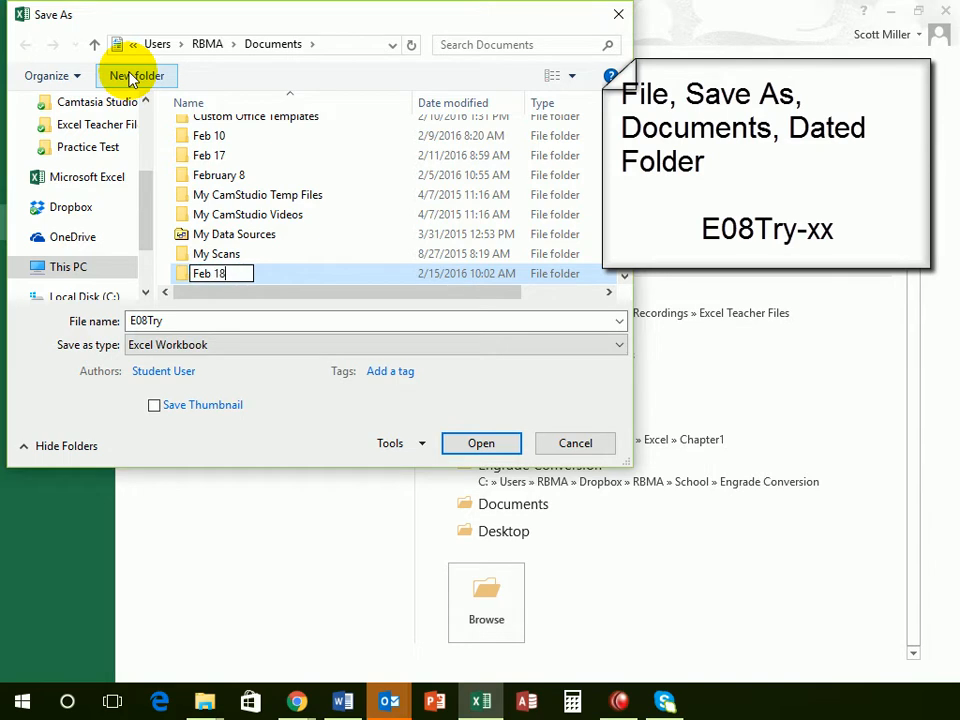
key(Return)
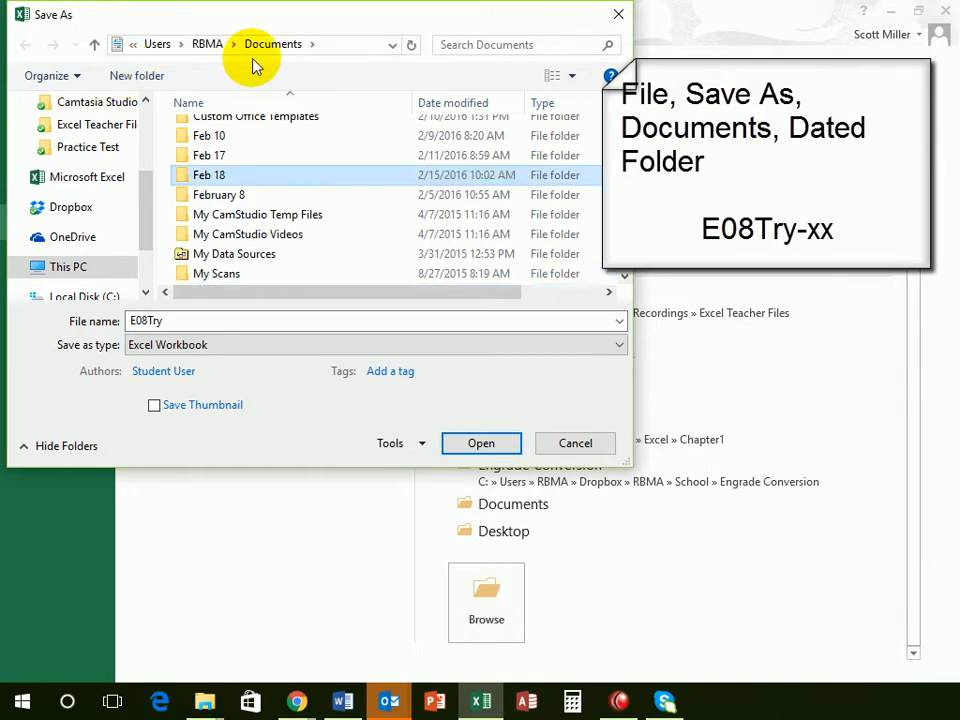
double_click(222, 176)
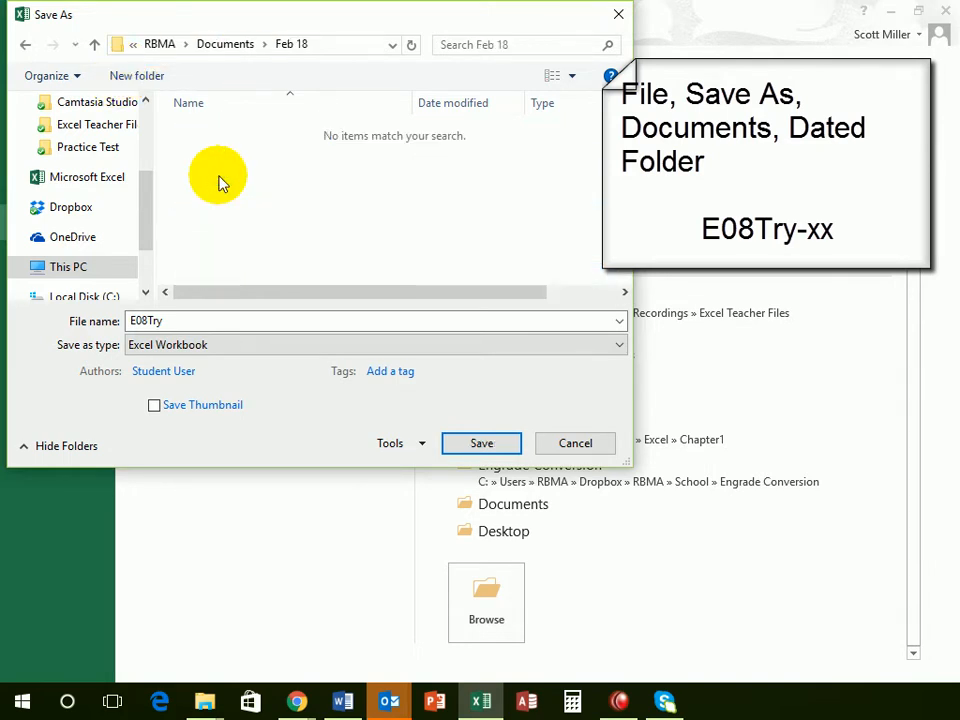
Step: Name the workbook copy E08Try-sm and save it in the Feb 18 folder
double_click(179, 320)
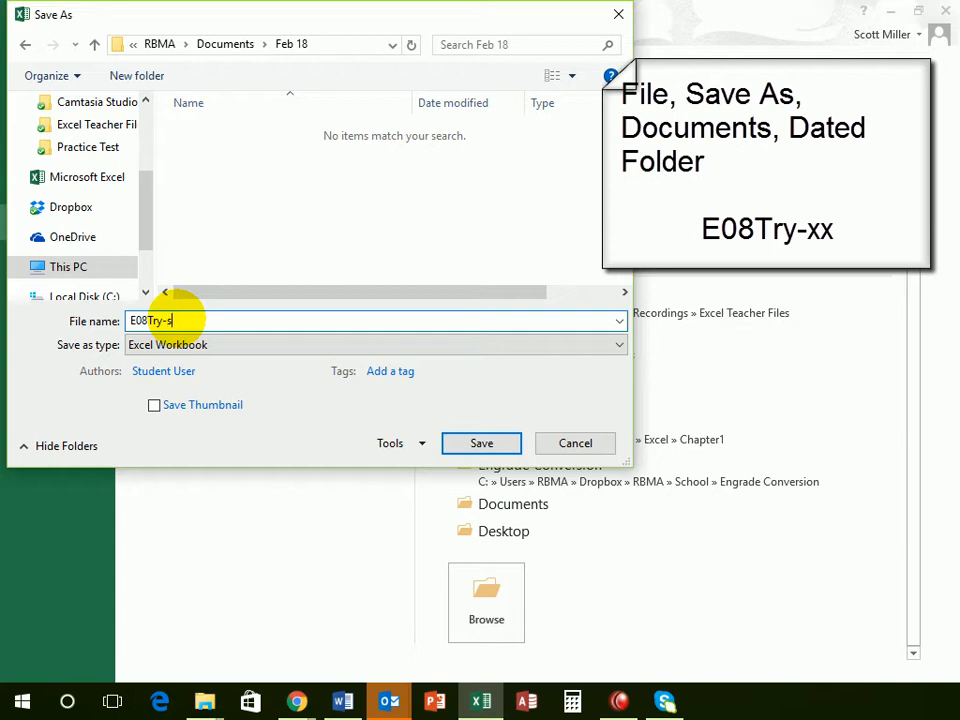
text(E08Try-sm)
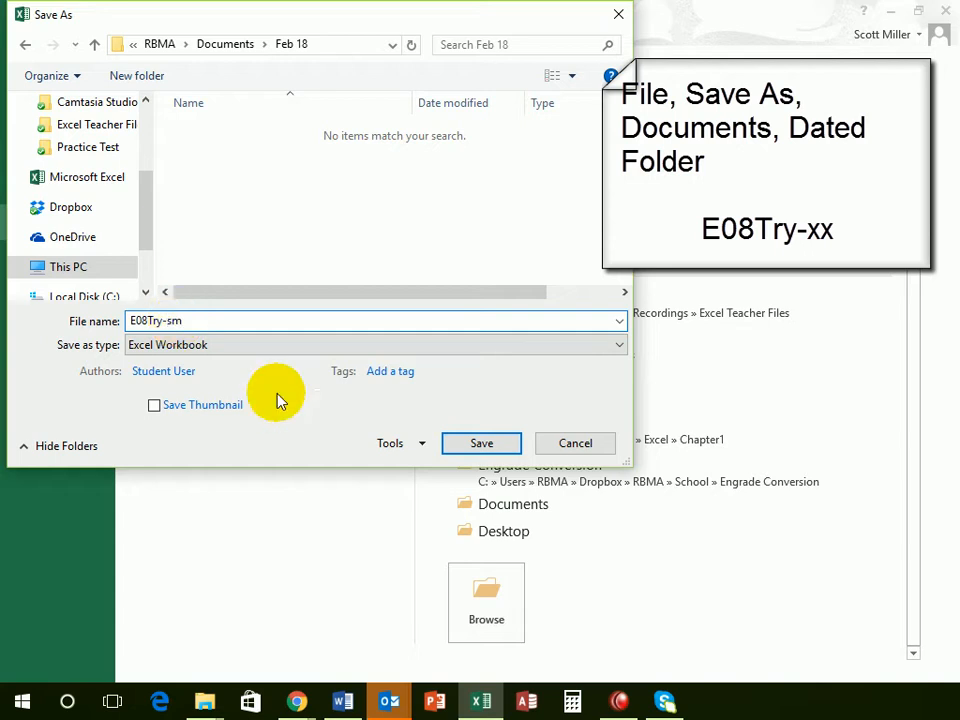
click(481, 443)
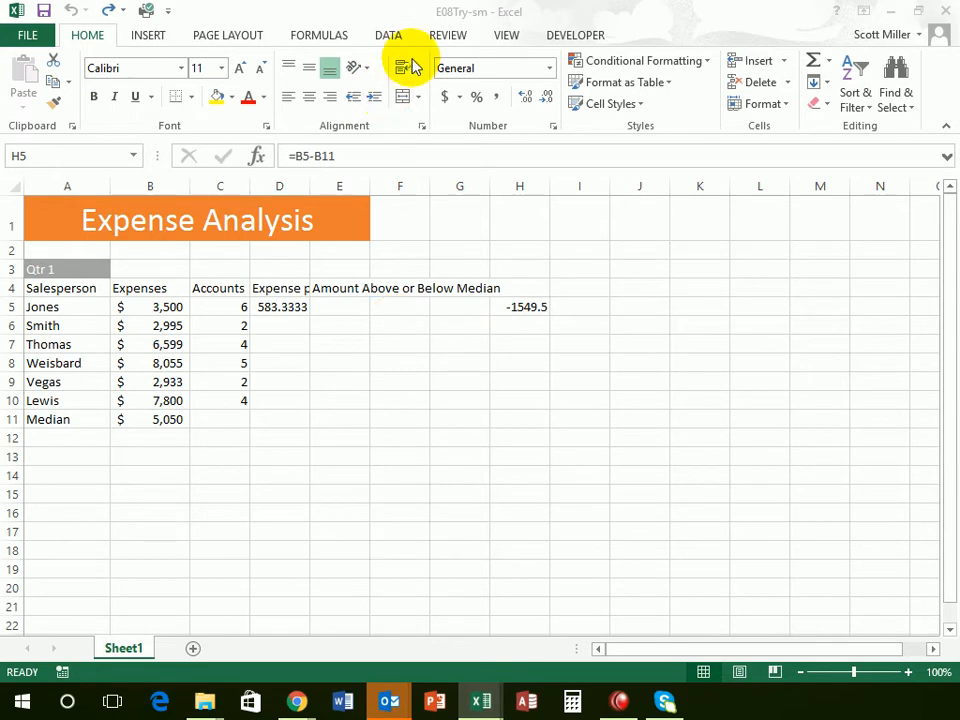
Step: Try copying the formula in H5 and pasting it into E5, and undo the paste
click(454, 12)
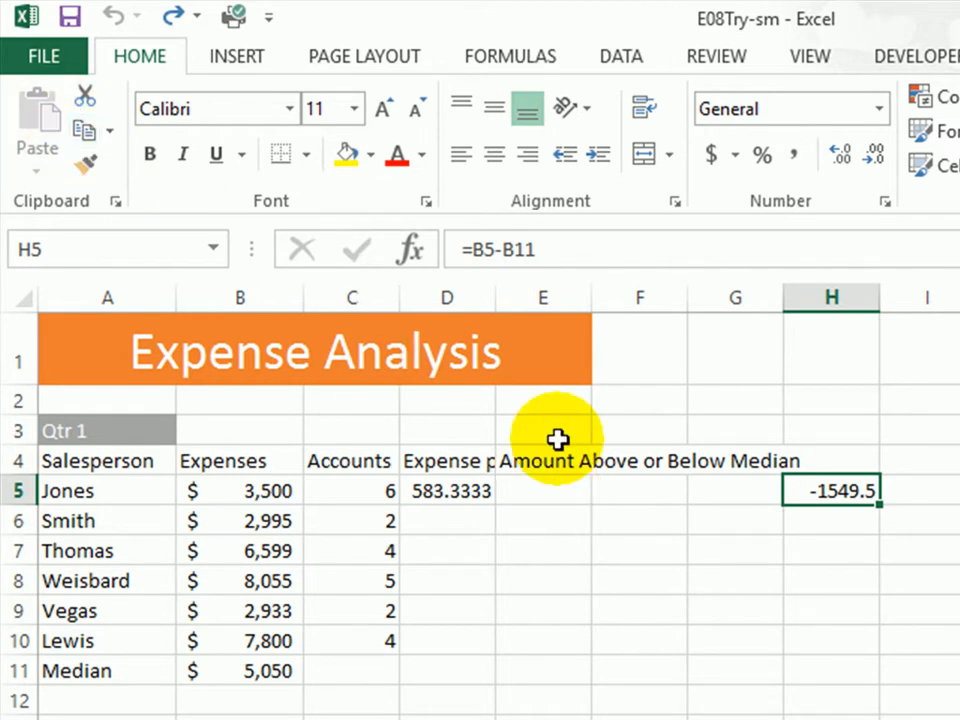
click(86, 135)
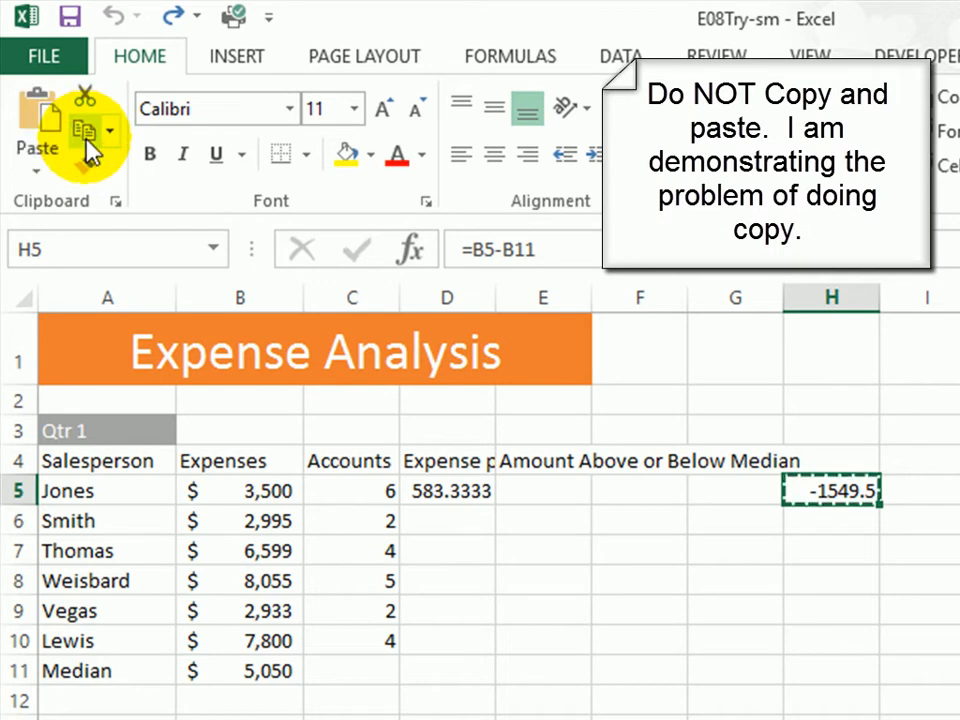
click(555, 493)
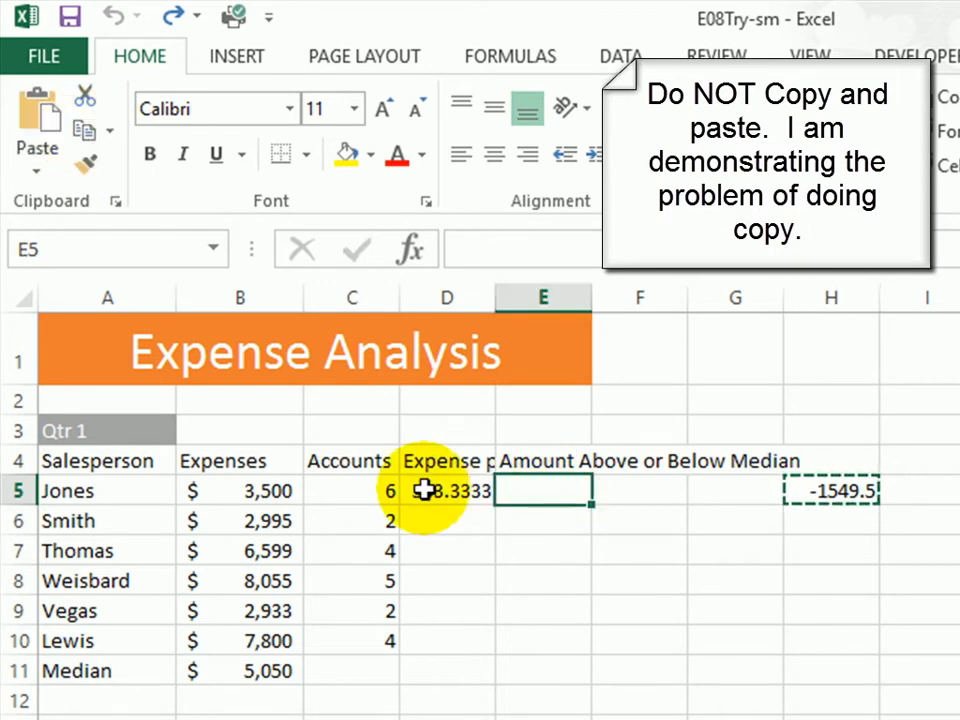
click(33, 113)
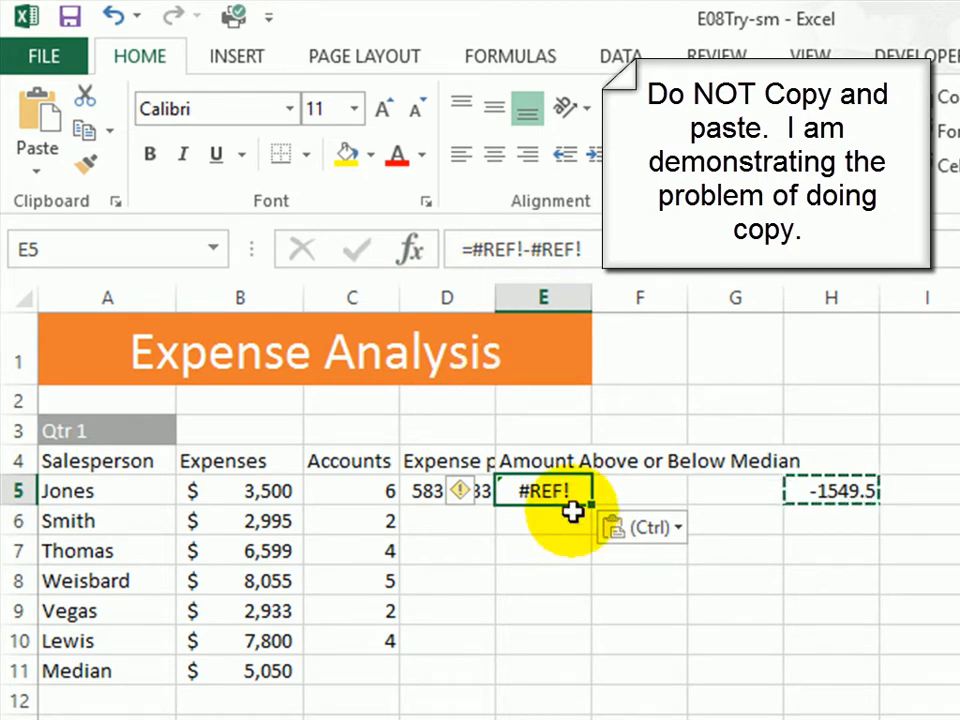
click(113, 17)
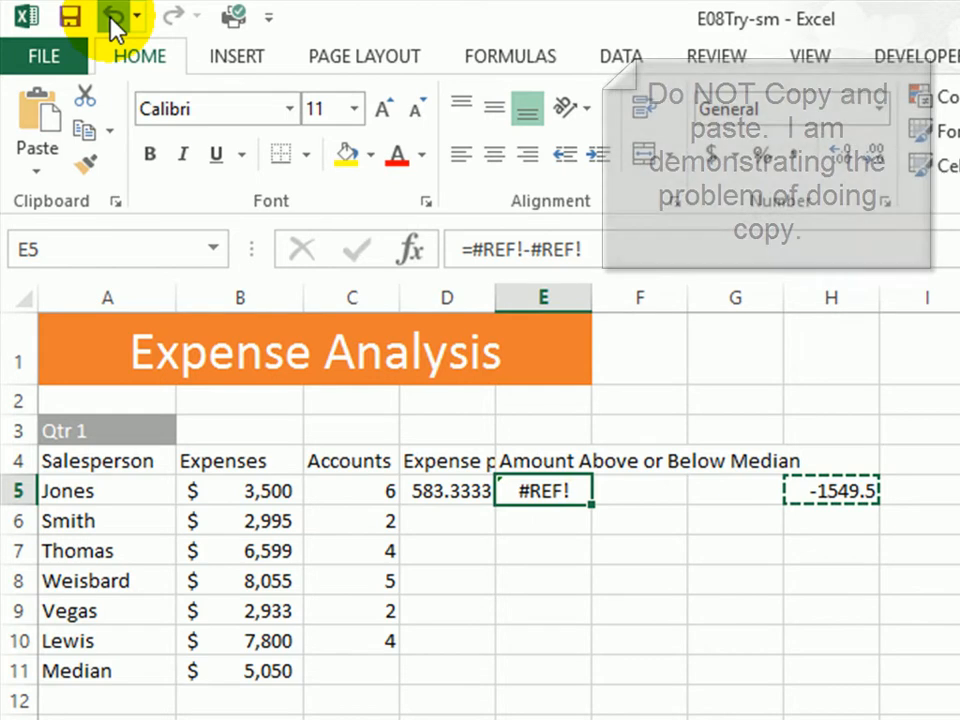
Step: Move the formula from cell H5 to cell E5 using Cut and Paste
click(826, 488)
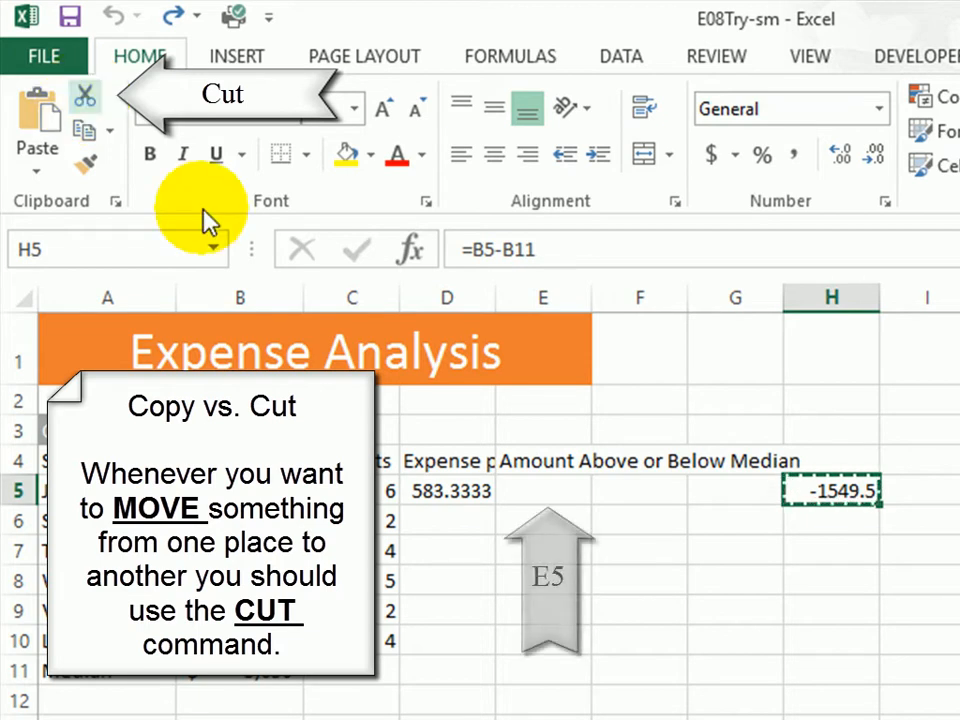
click(549, 485)
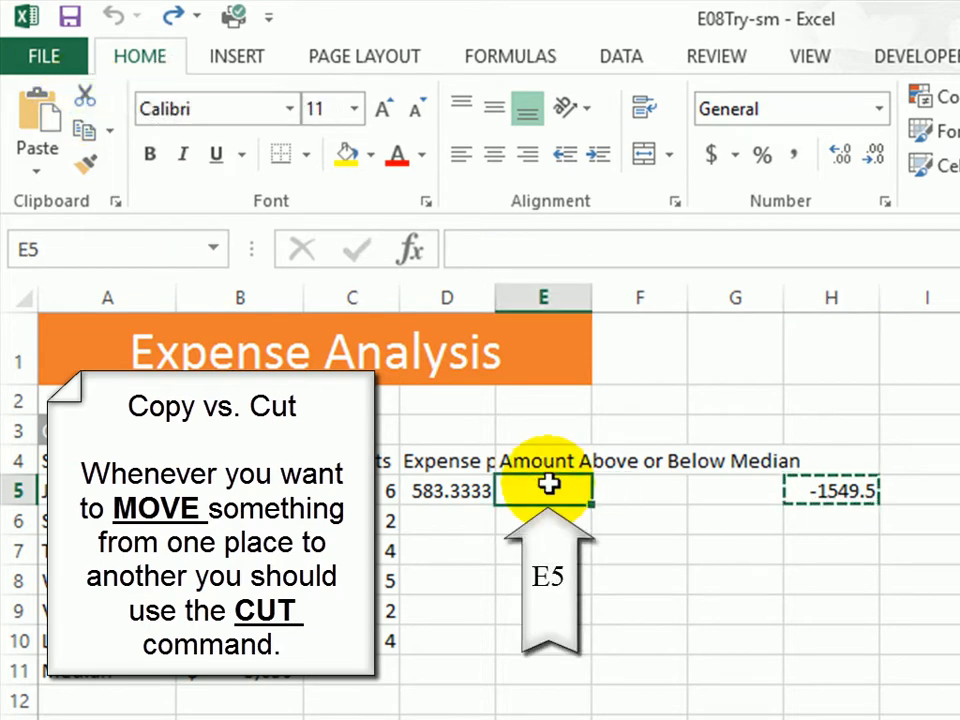
click(31, 115)
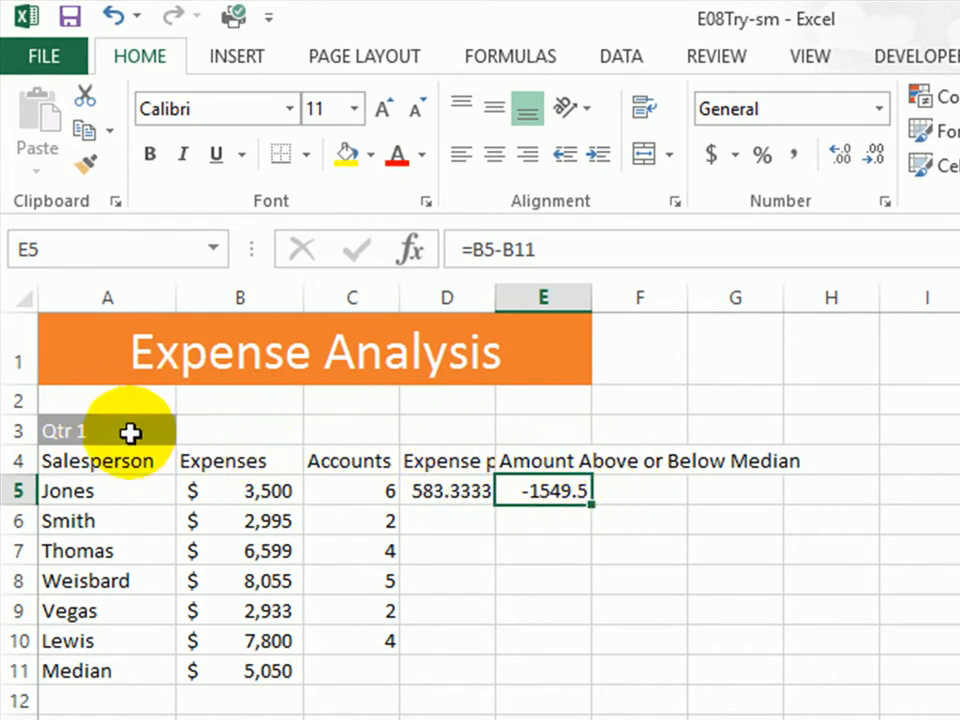
Step: Copy the heading range A3:E4 and paste it starting at cell A13
drag(129, 431, 530, 457)
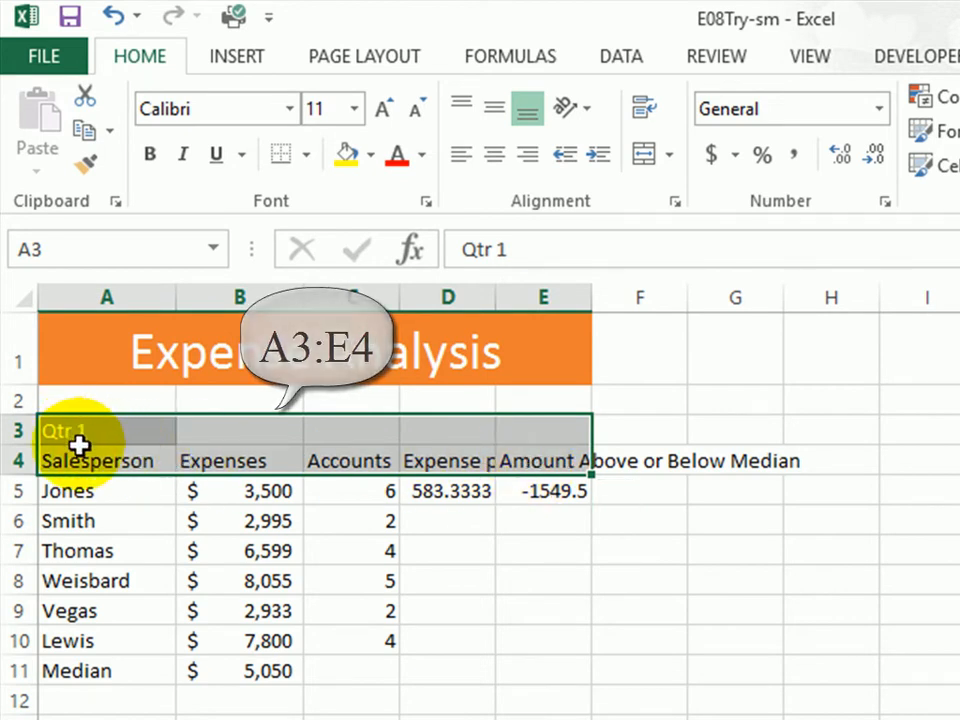
click(83, 131)
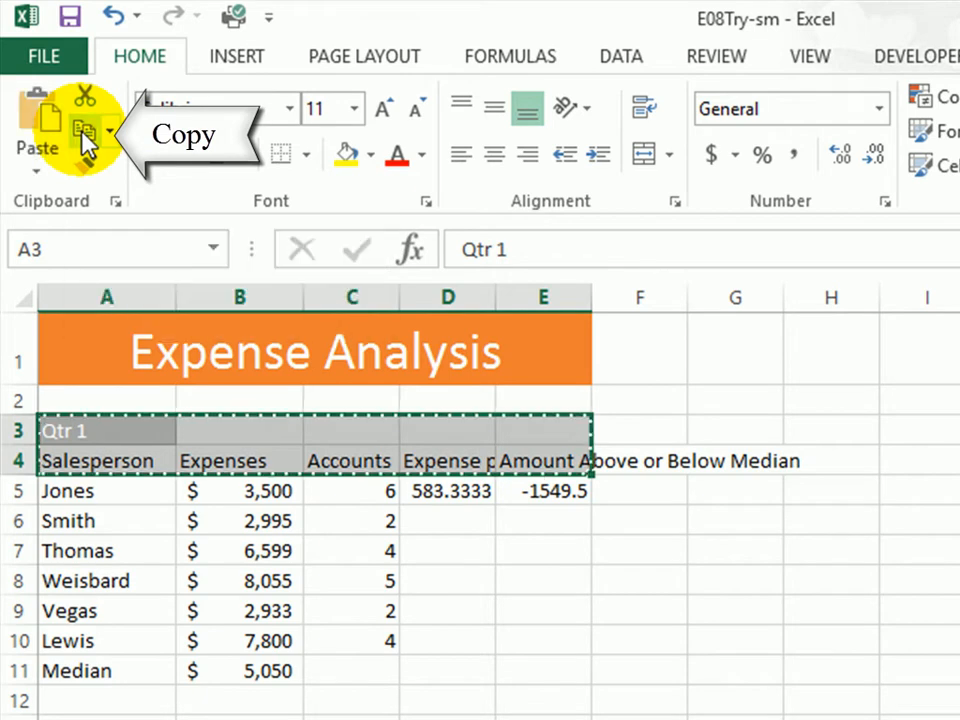
click(108, 712)
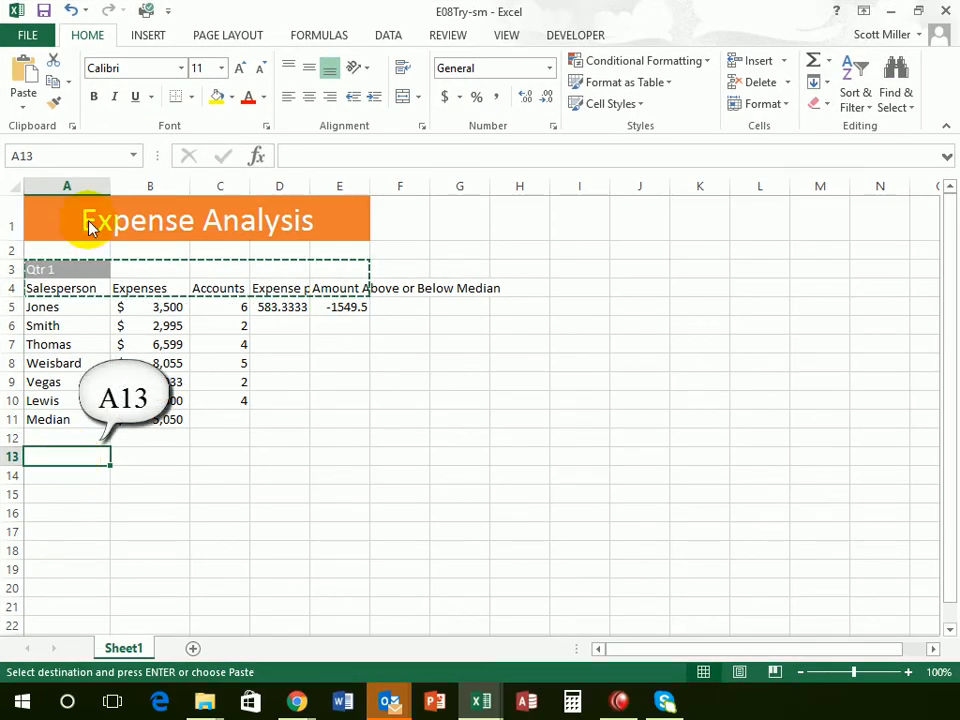
click(22, 78)
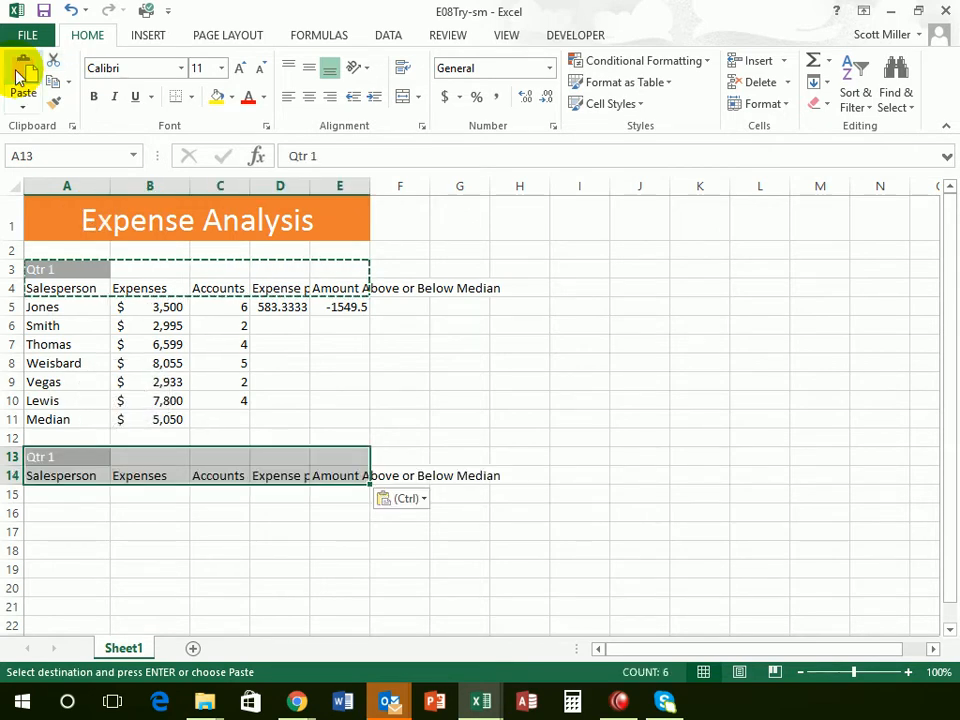
click(150, 419)
click(81, 461)
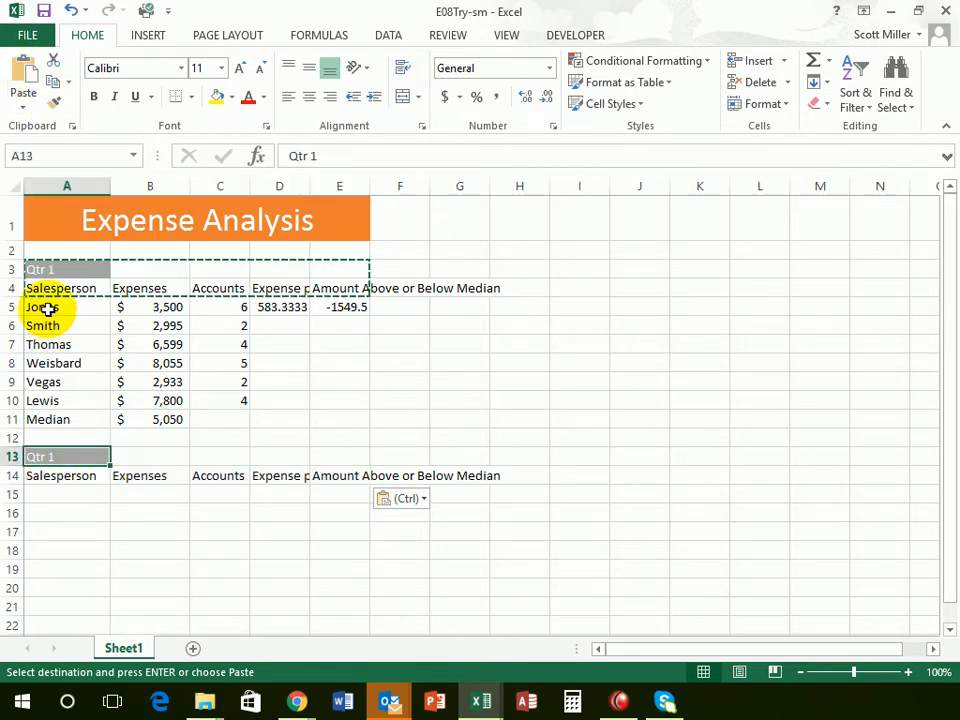
Step: Copy the range A5:C11 and paste only its values starting at cell A15
drag(47, 310, 162, 419)
click(162, 419)
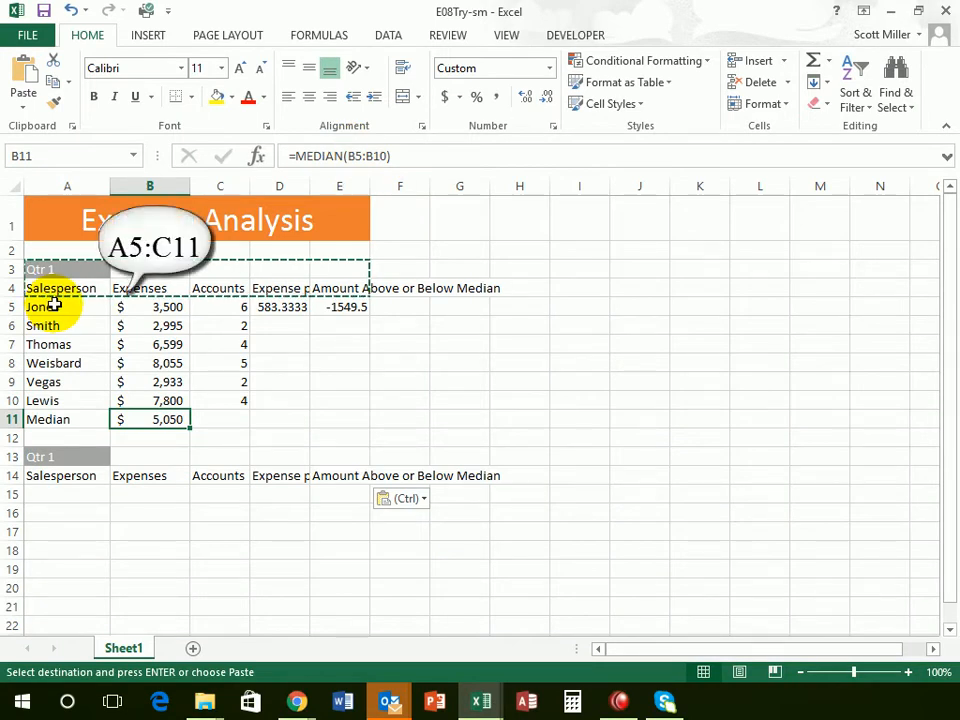
click(53, 307)
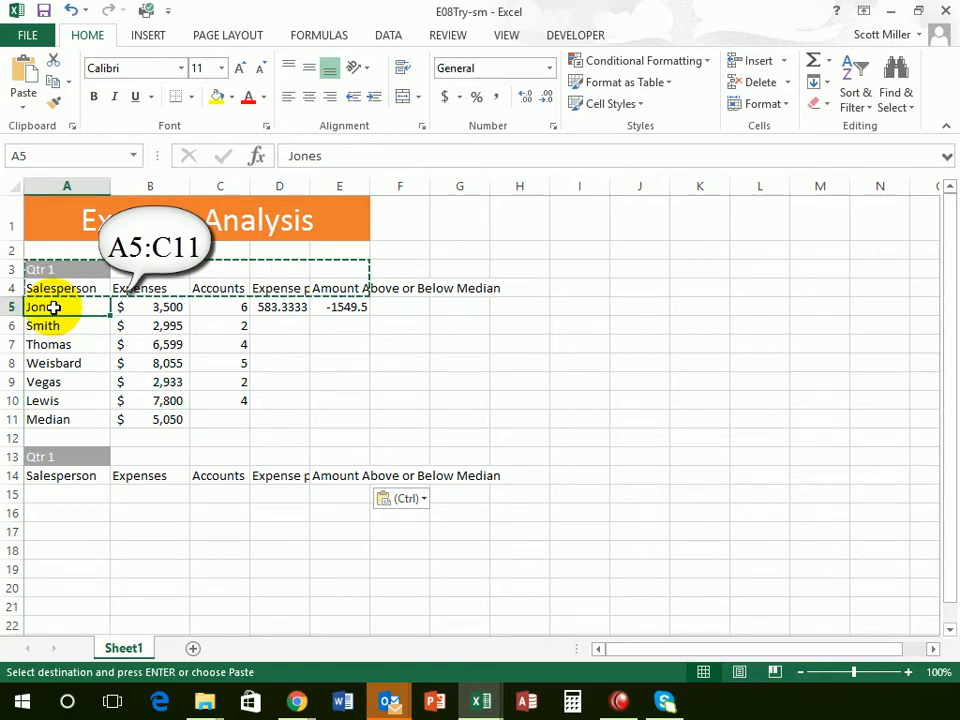
drag(53, 307, 236, 422)
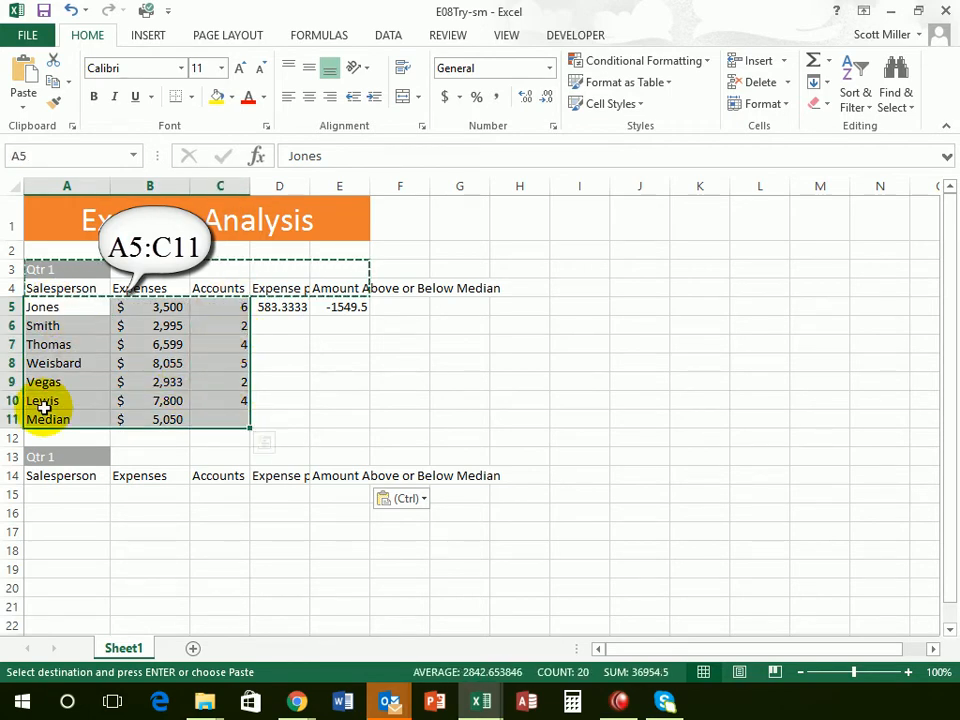
click(52, 82)
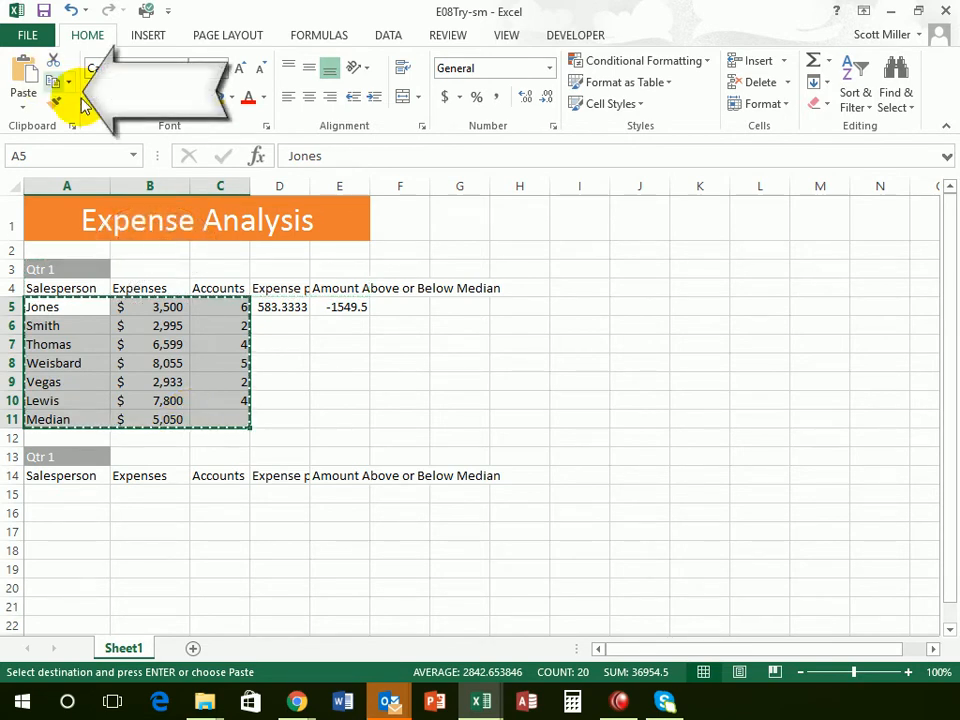
click(51, 496)
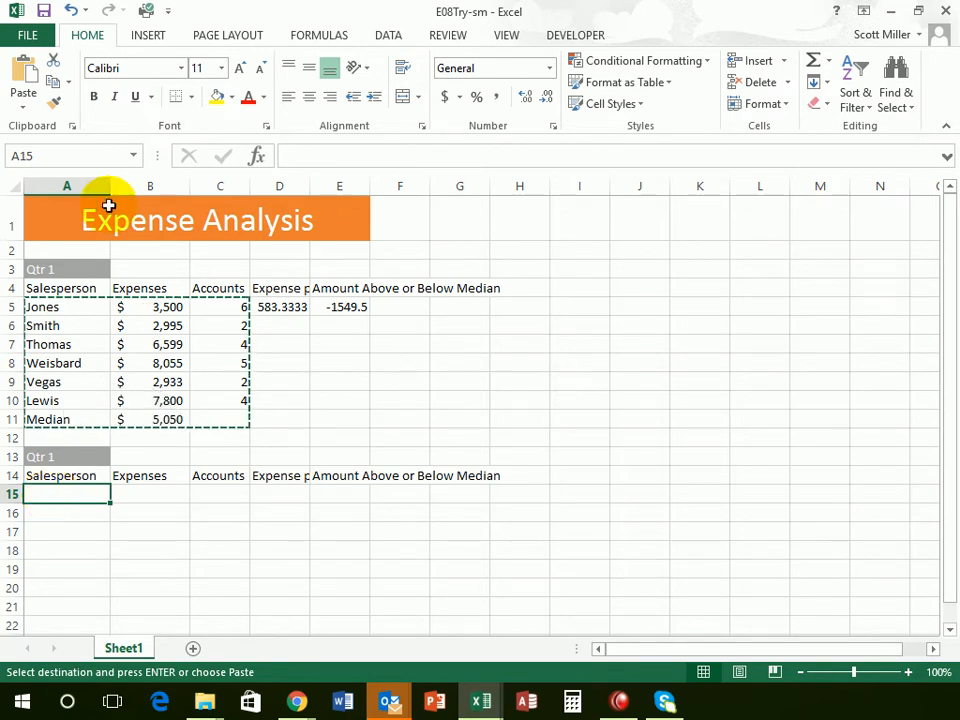
click(23, 102)
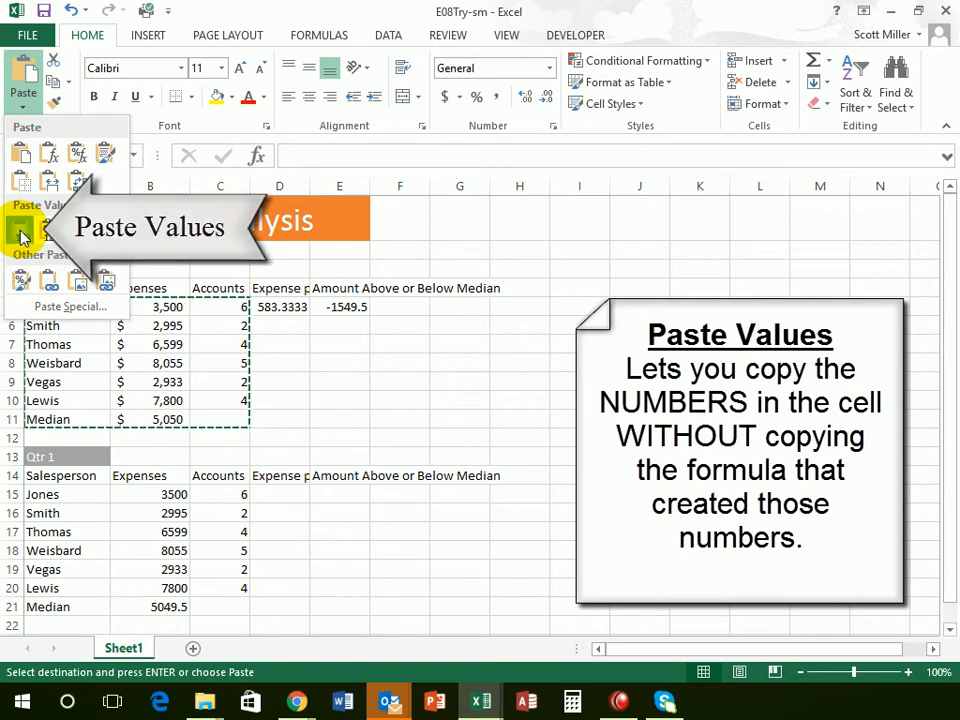
click(21, 235)
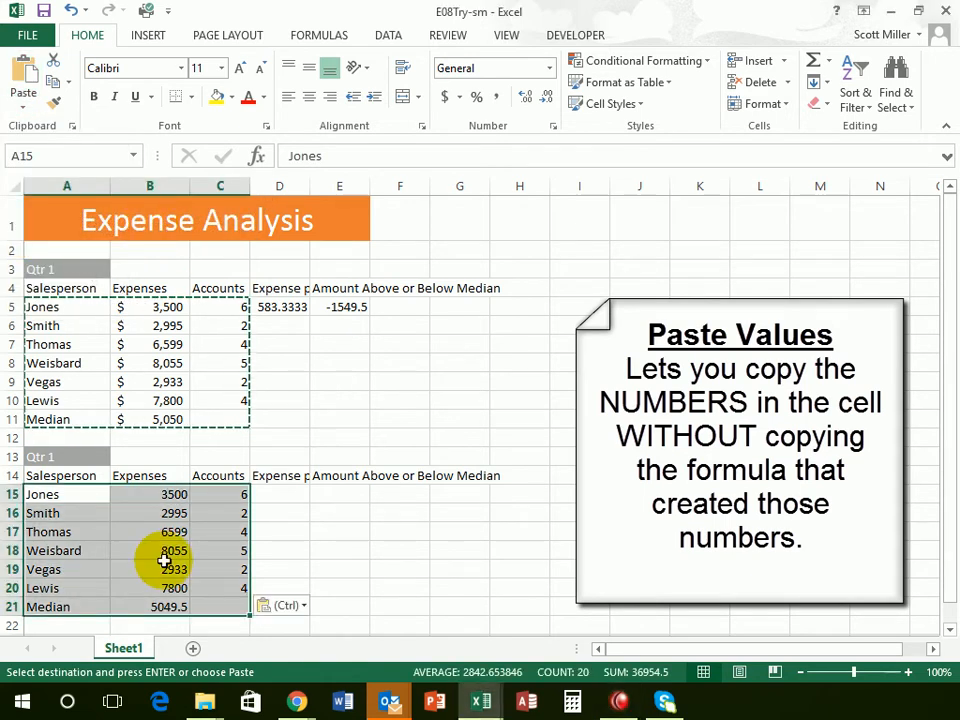
Step: Try changing the expense in B5 to 3000 to test the median formula, and undo the change
click(152, 601)
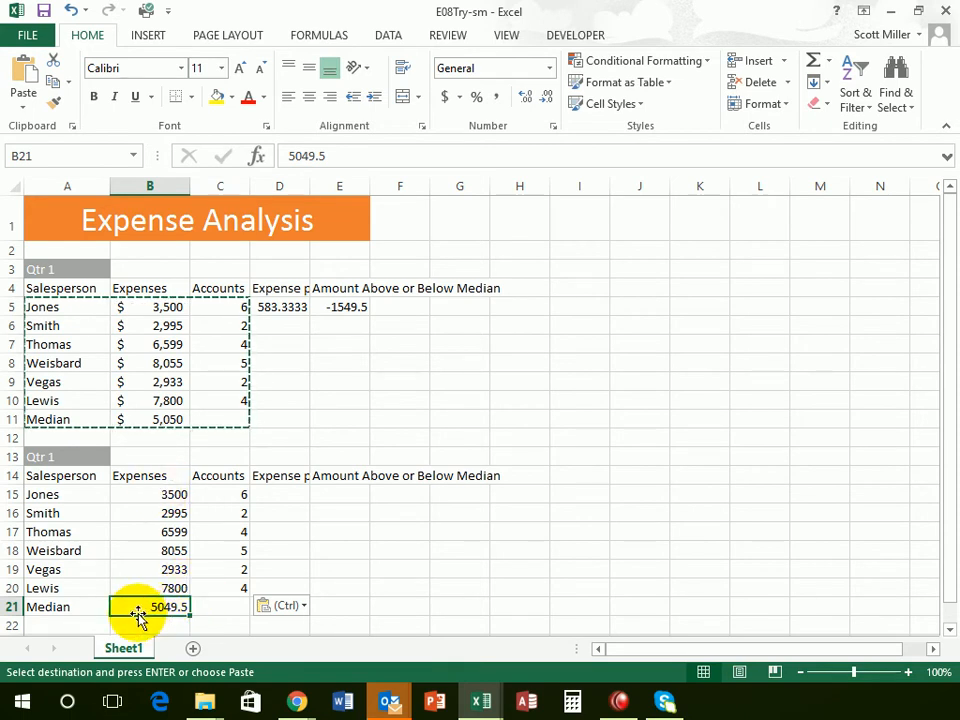
click(161, 307)
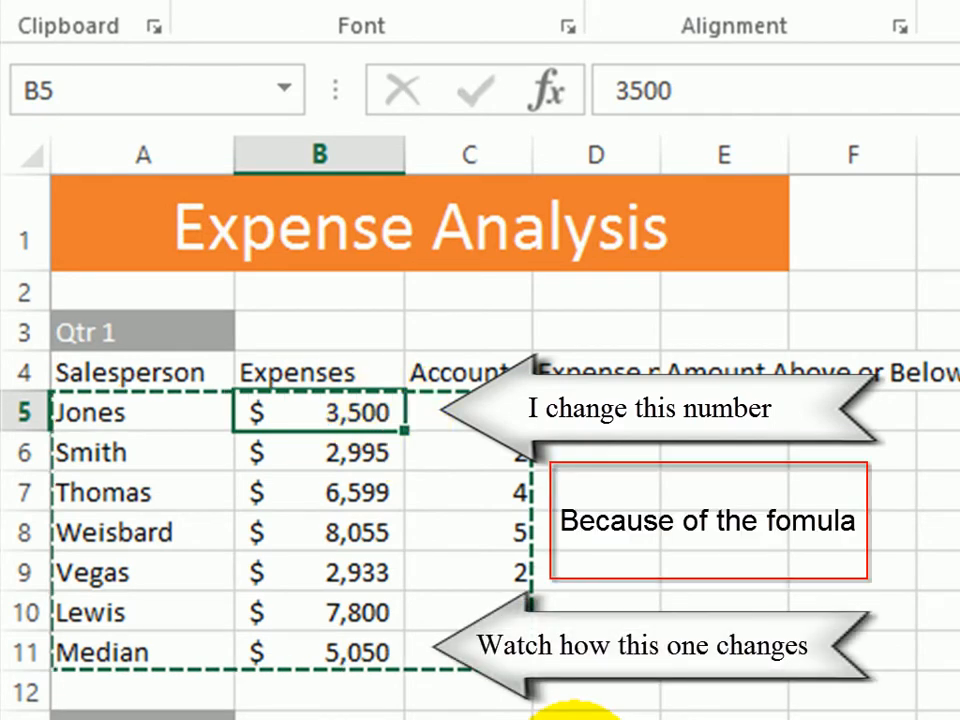
text(3000)
key(Return)
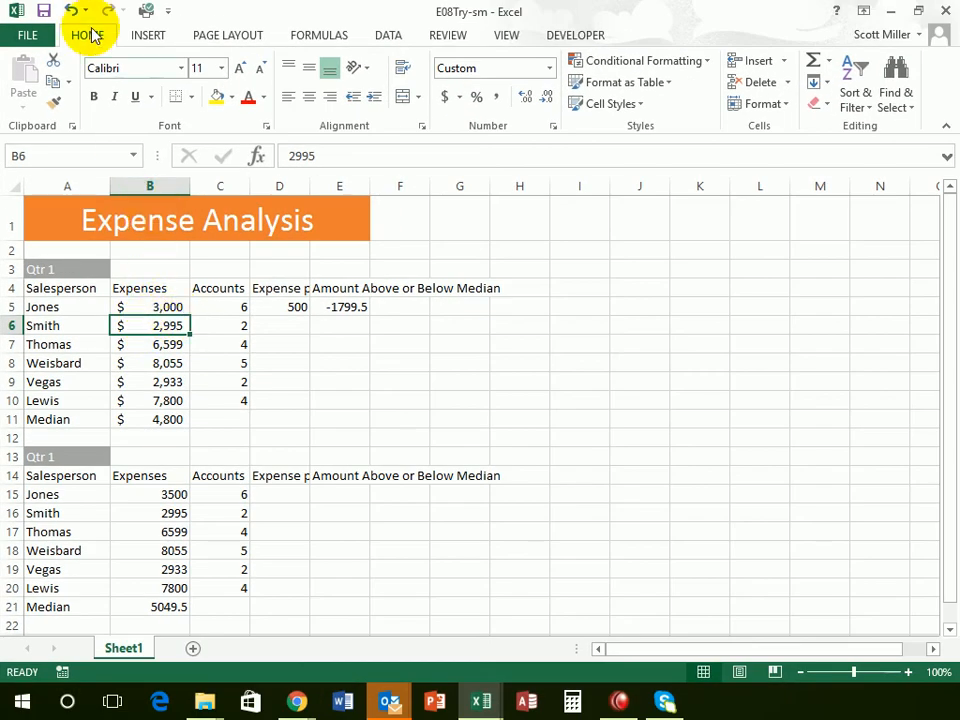
click(71, 10)
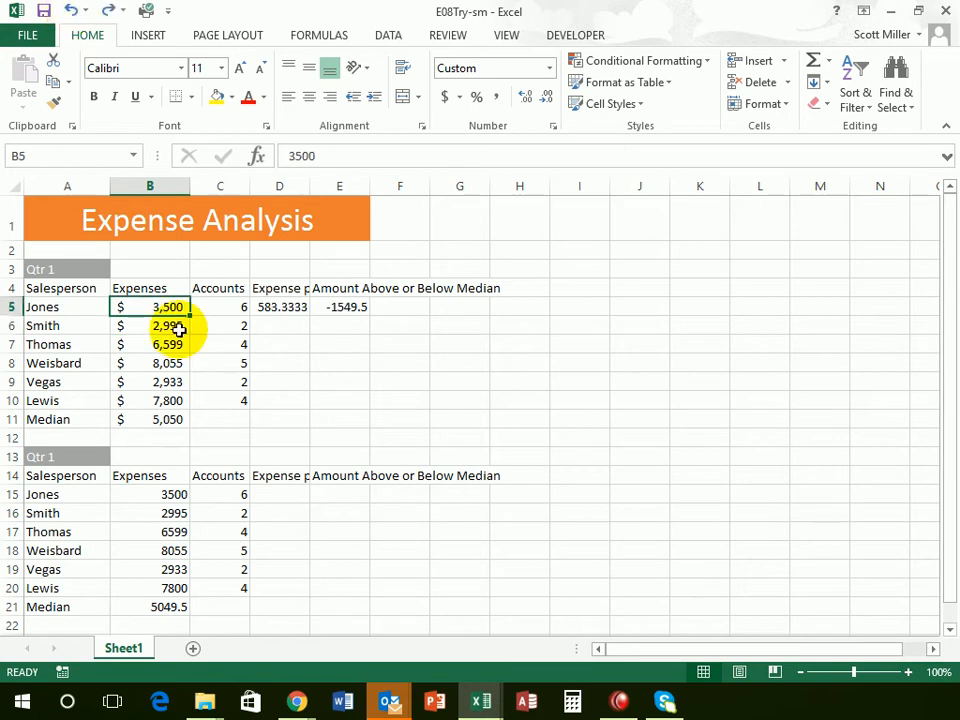
Step: Try changing the pasted expense in B15 to 3000, check the median in B21, and undo the change
click(162, 494)
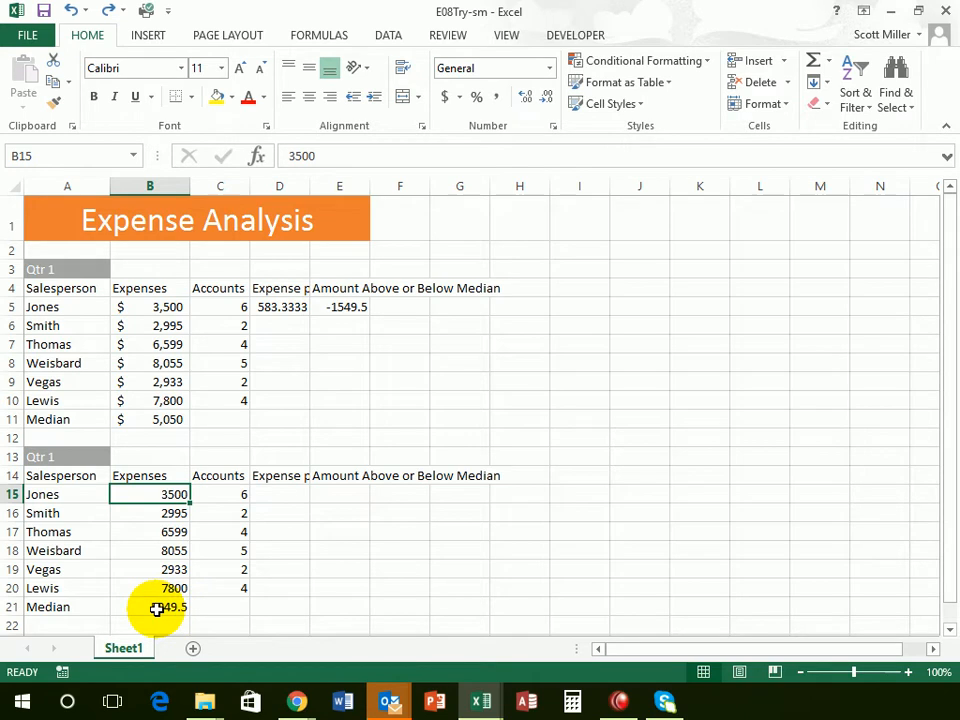
text(3000)
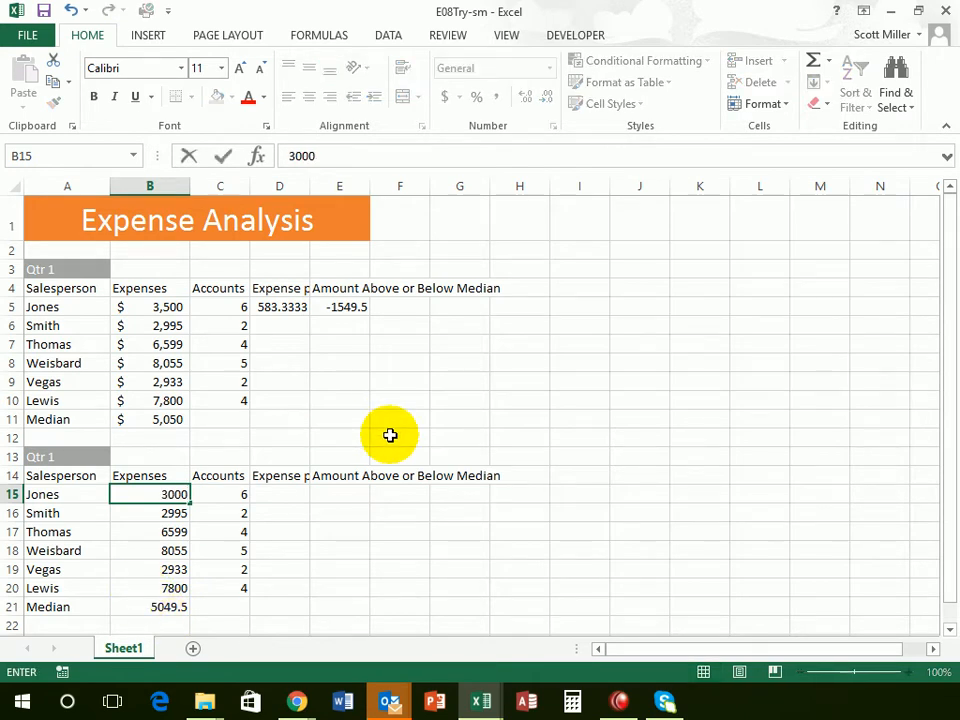
key(Return)
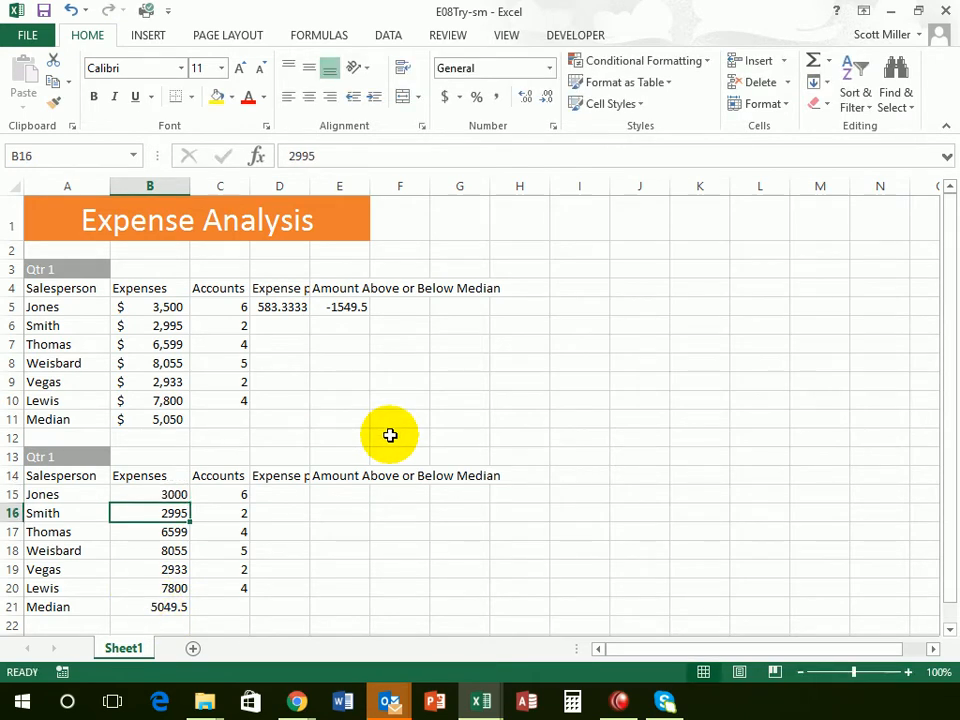
click(162, 609)
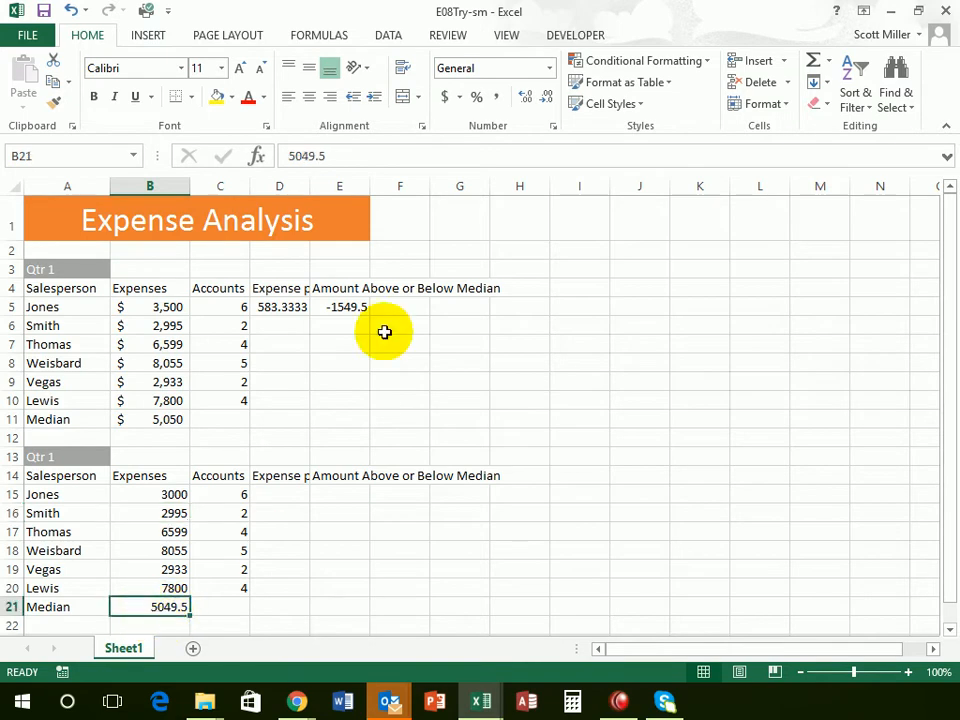
click(72, 11)
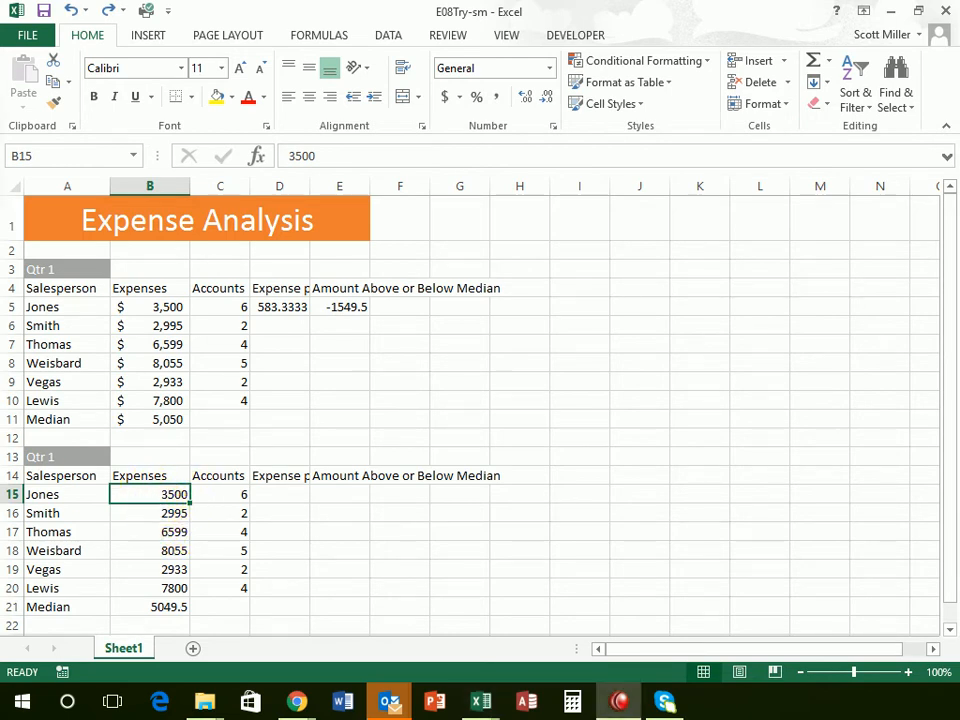
Step: Apply Wrap Text to both heading rows, A4:E4 and A14:E14
click(188, 324)
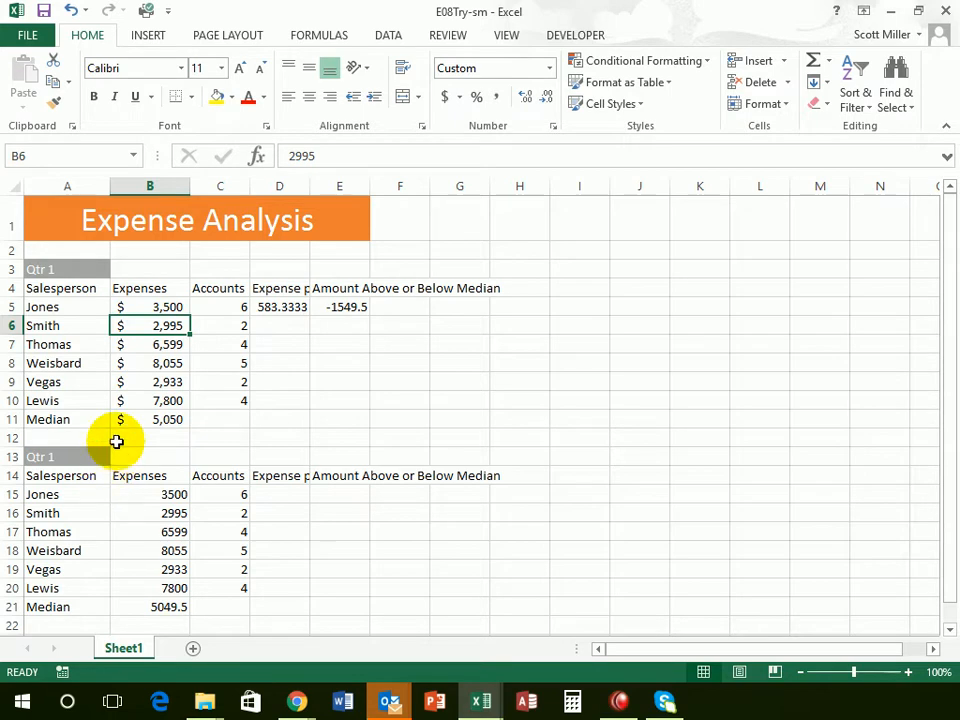
click(61, 289)
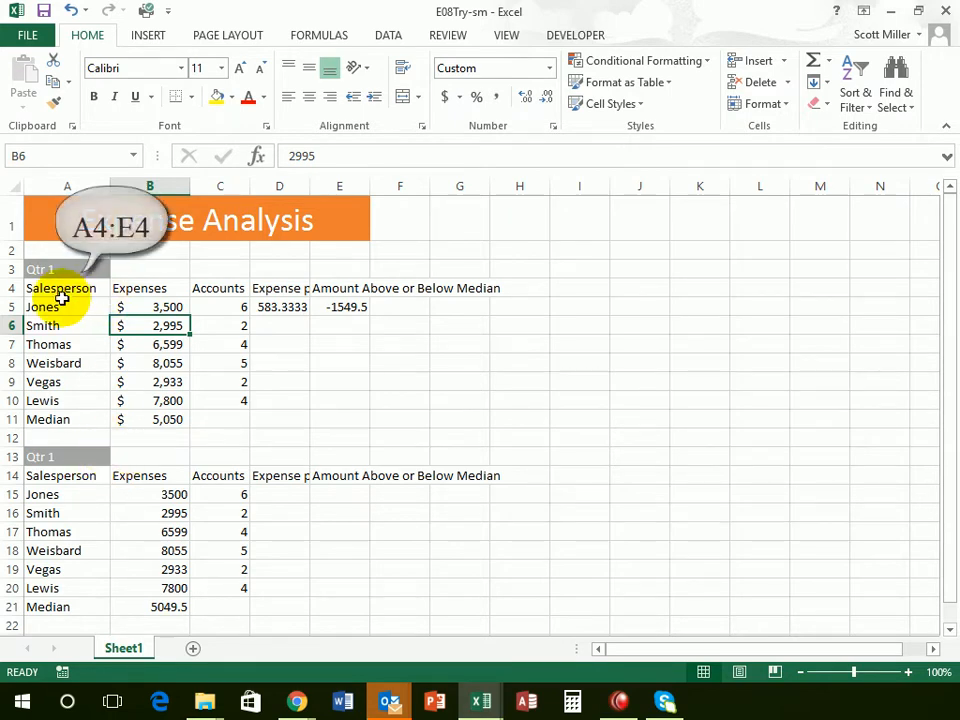
drag(61, 289, 359, 289)
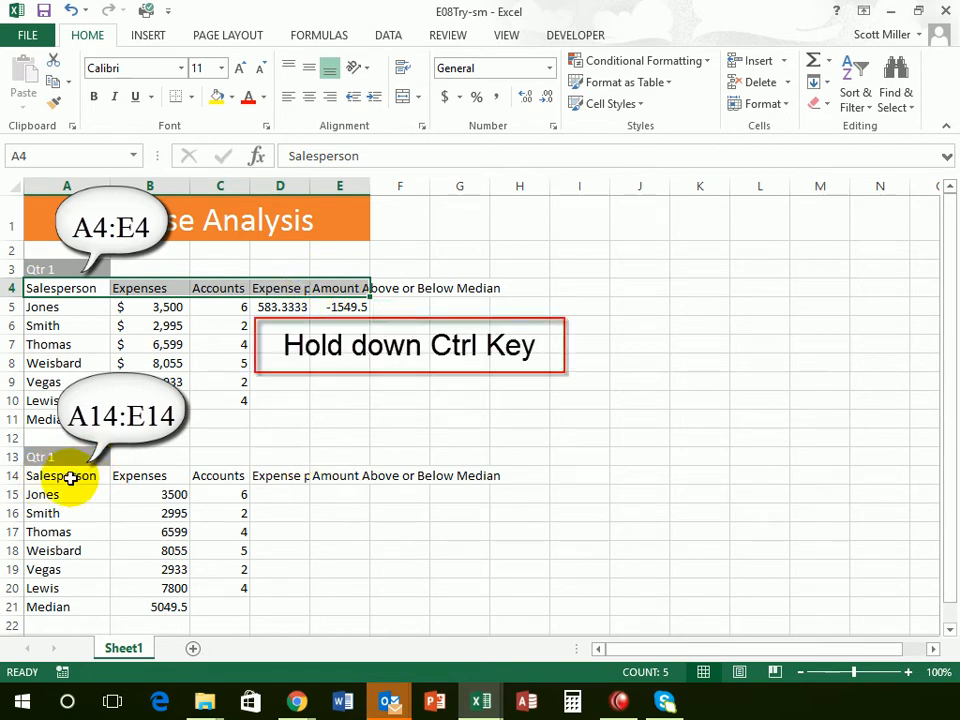
drag(63, 477, 330, 479)
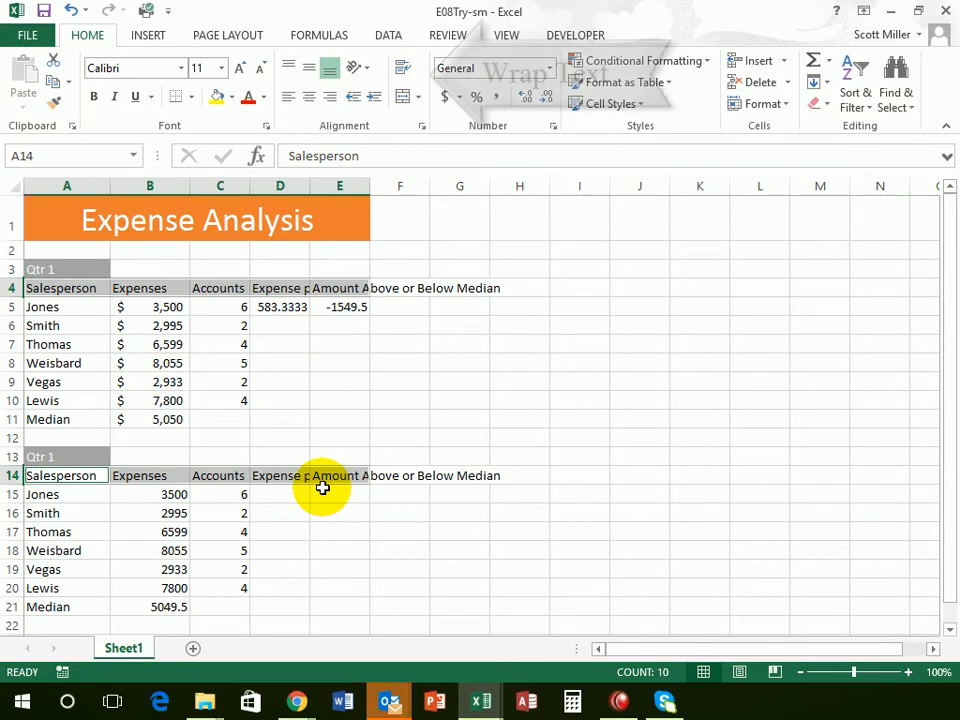
click(404, 68)
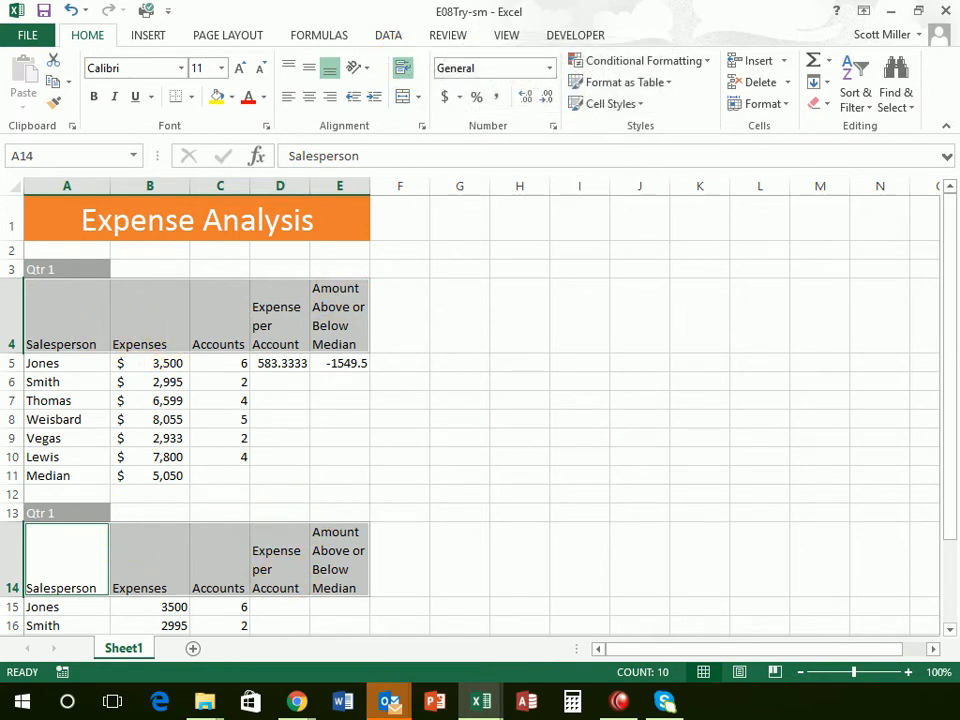
Step: Fill the expense per account formula from D5 down to D10 and check the copied formulas in D6 to D8
click(285, 366)
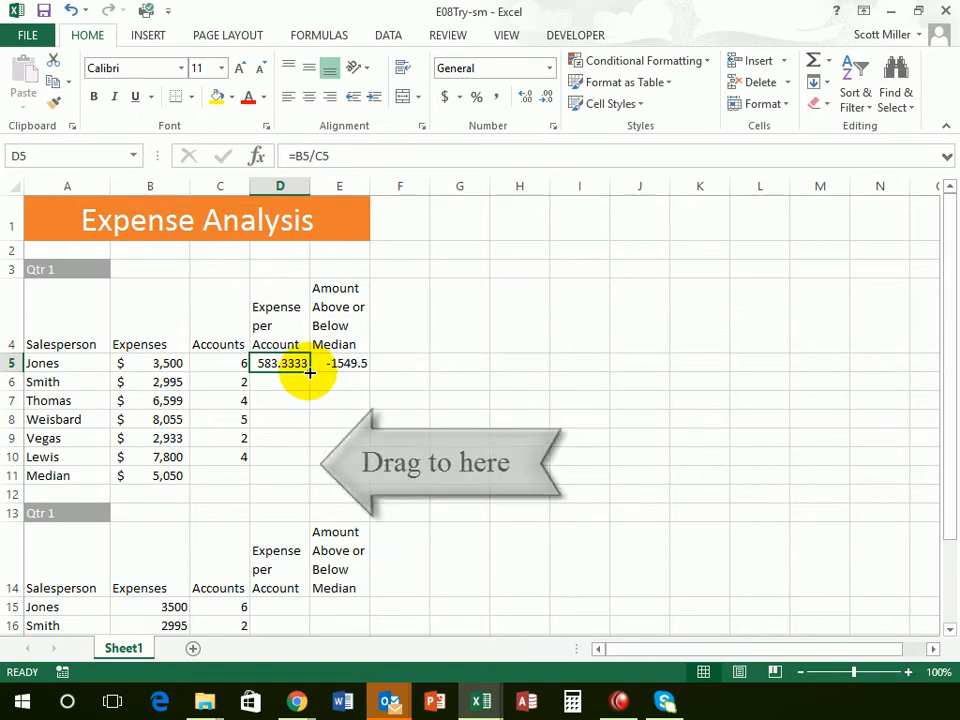
drag(309, 373, 306, 466)
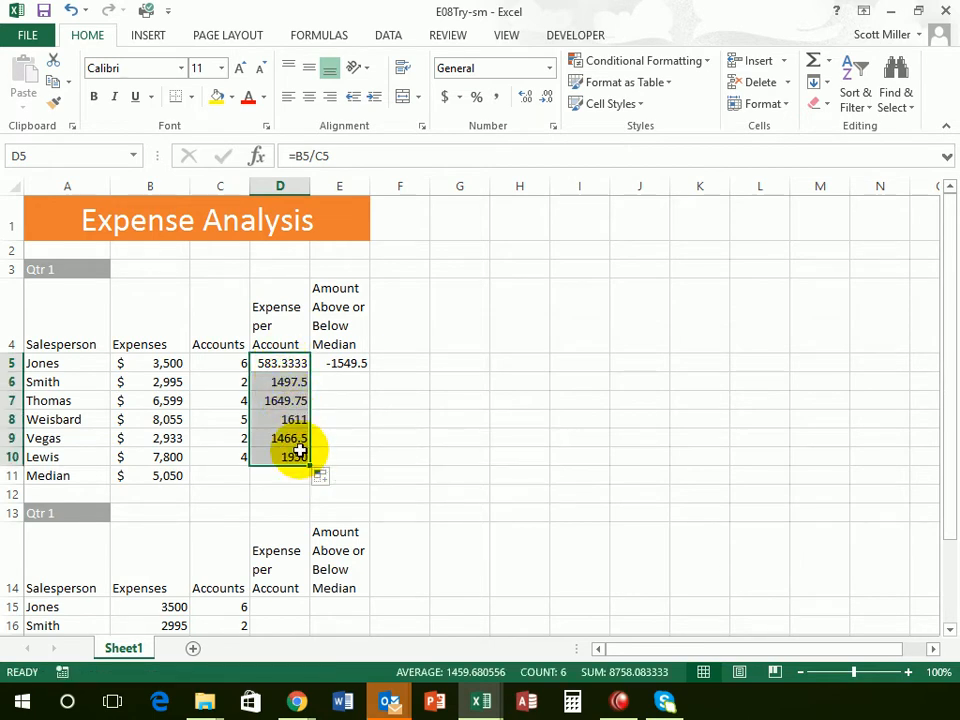
click(280, 383)
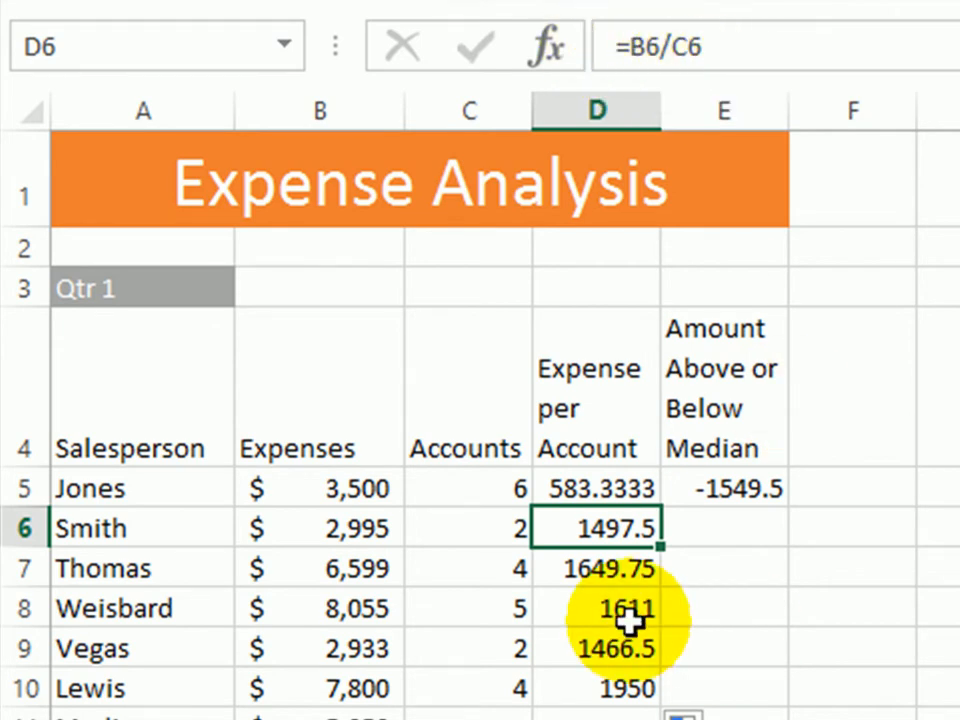
click(611, 567)
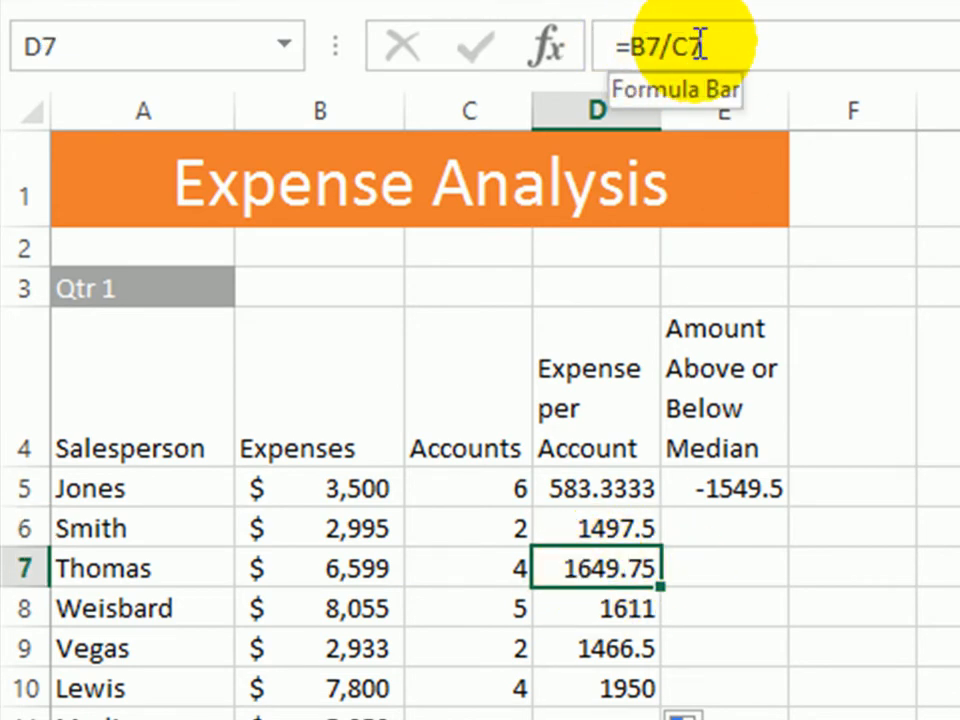
click(612, 610)
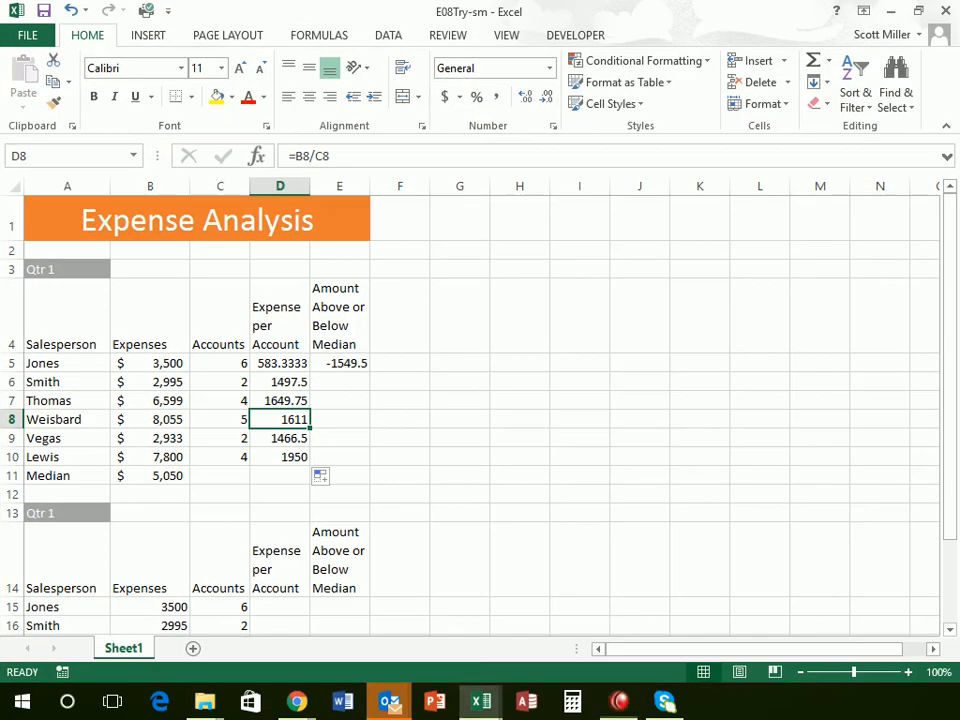
Step: Fill the formula in E5 down to E10 and inspect the cell references copied into E8 and E6
click(352, 365)
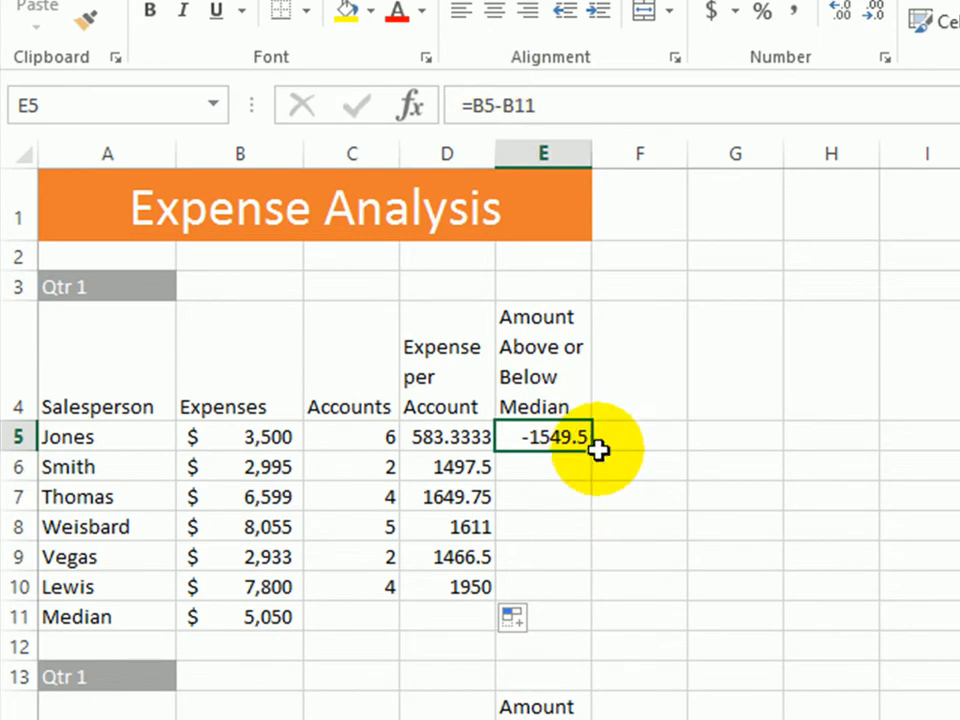
drag(594, 450, 580, 605)
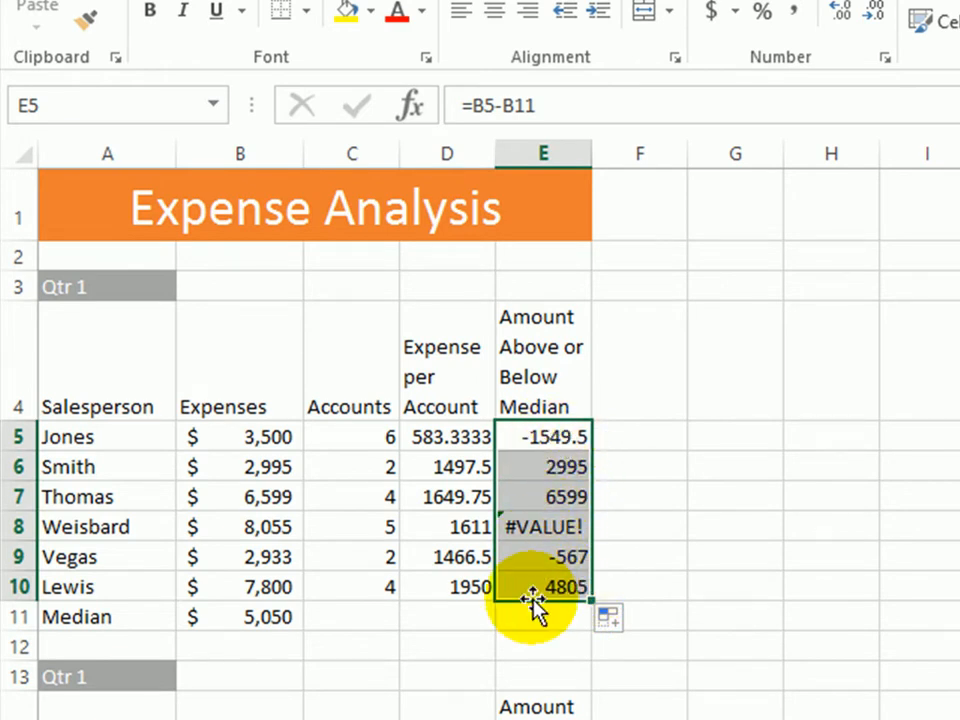
click(540, 530)
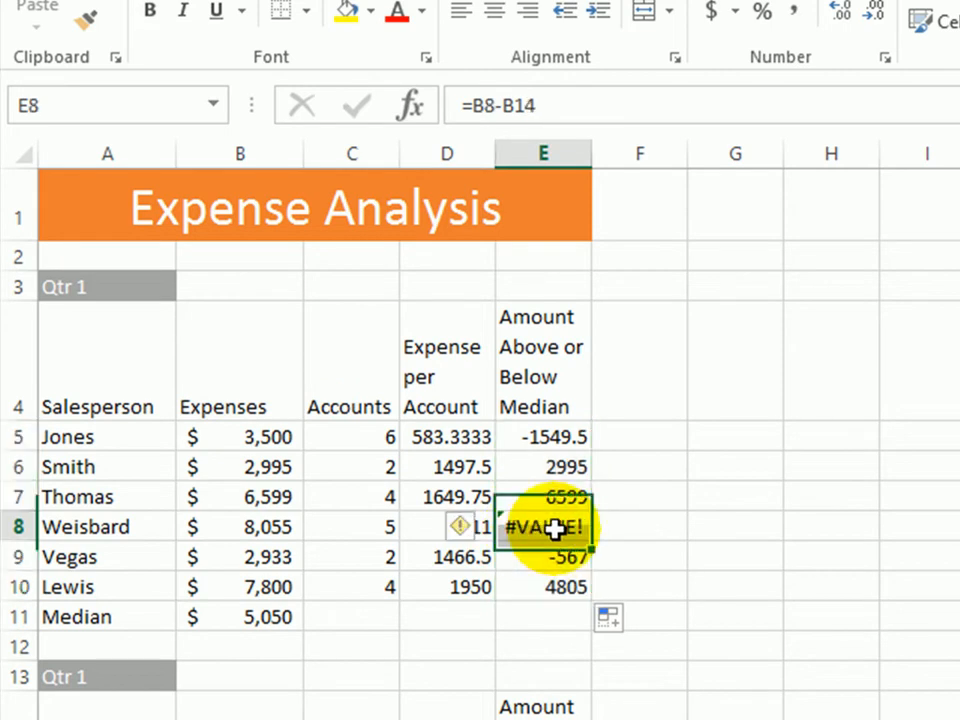
click(561, 467)
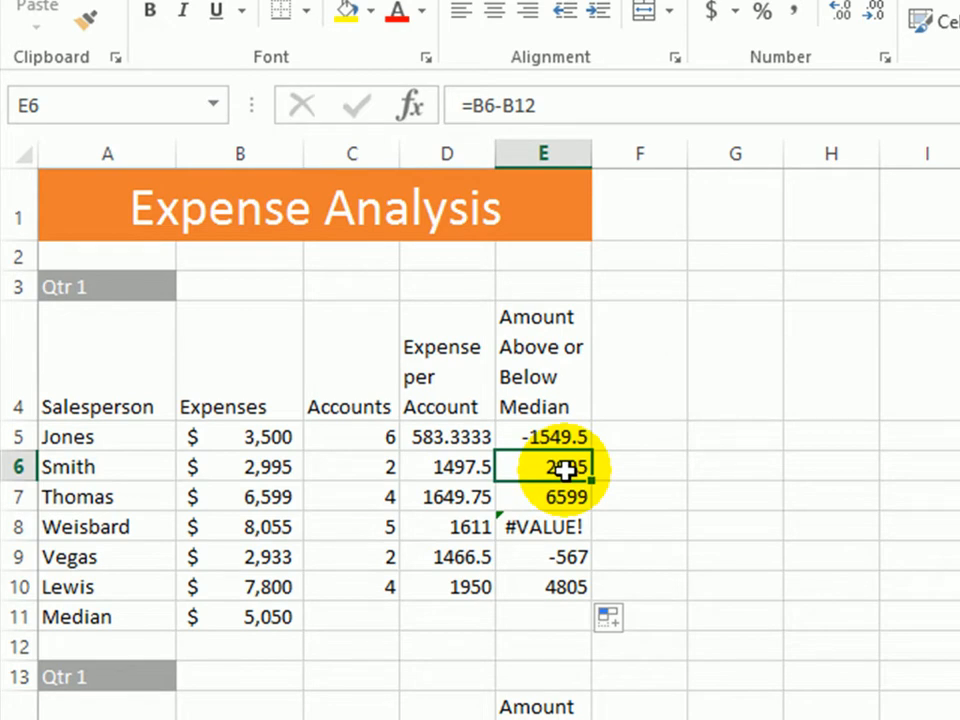
click(253, 470)
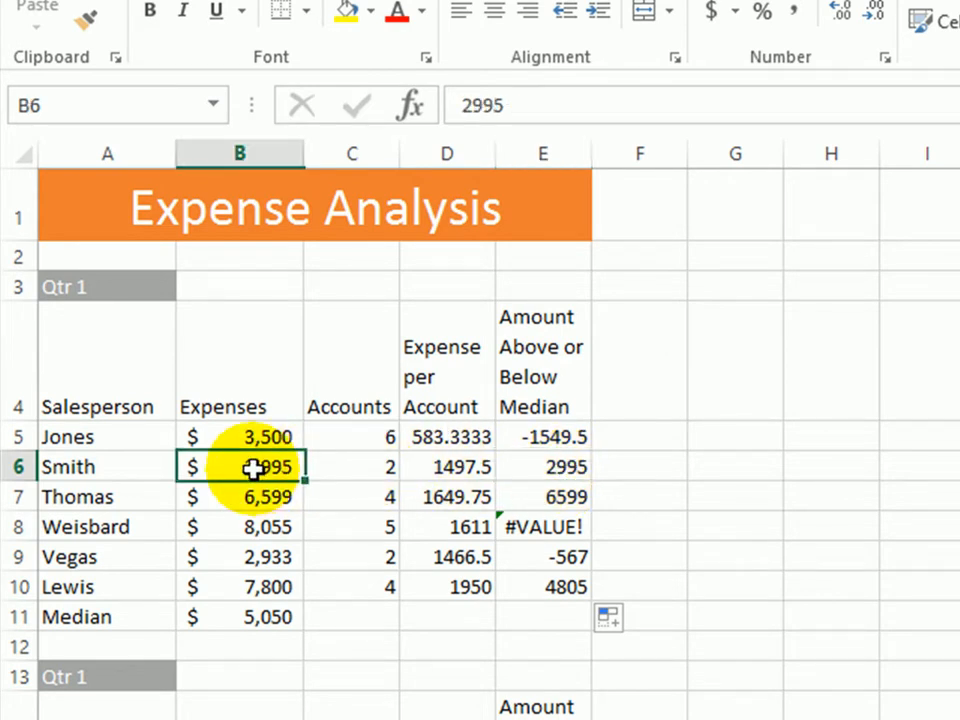
click(548, 469)
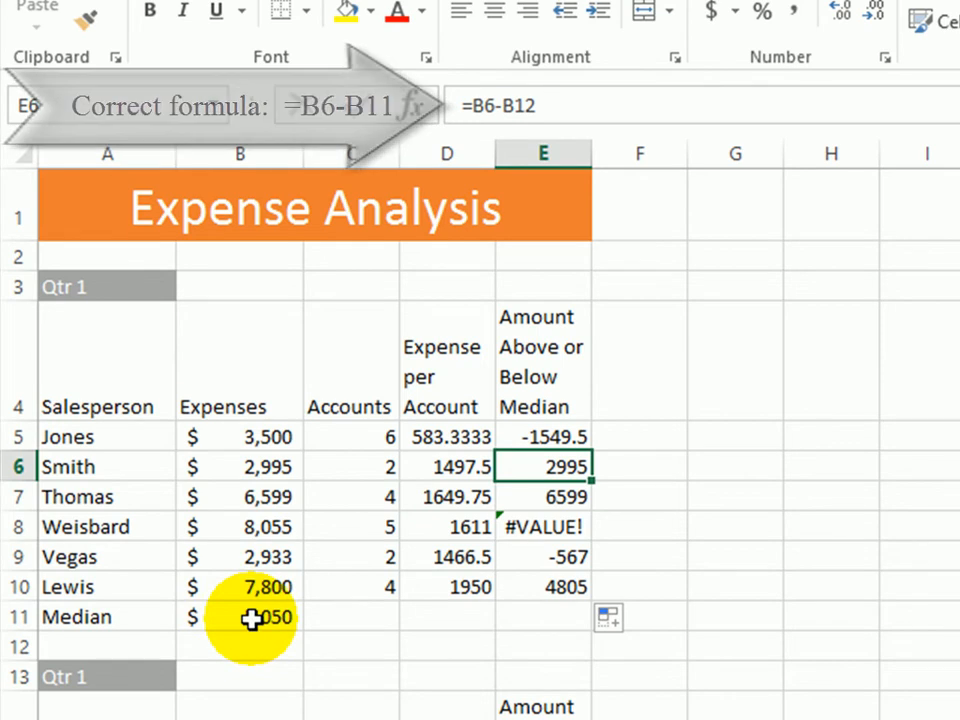
Step: Make the B11 reference in E5's formula absolute so it reads =B5-$B$11
click(560, 436)
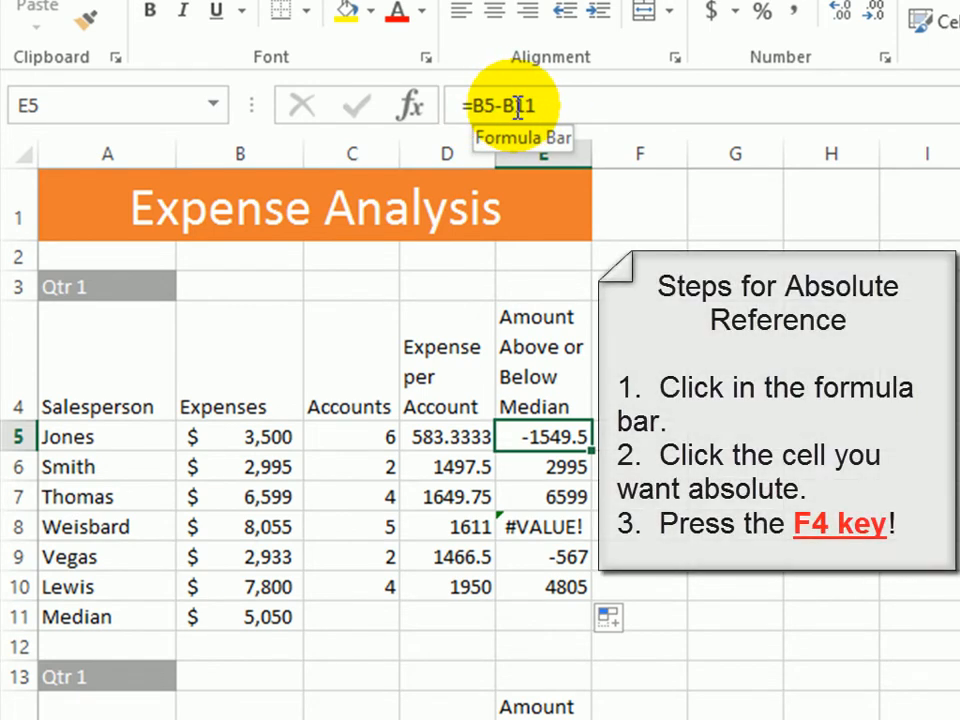
click(520, 105)
click(520, 106)
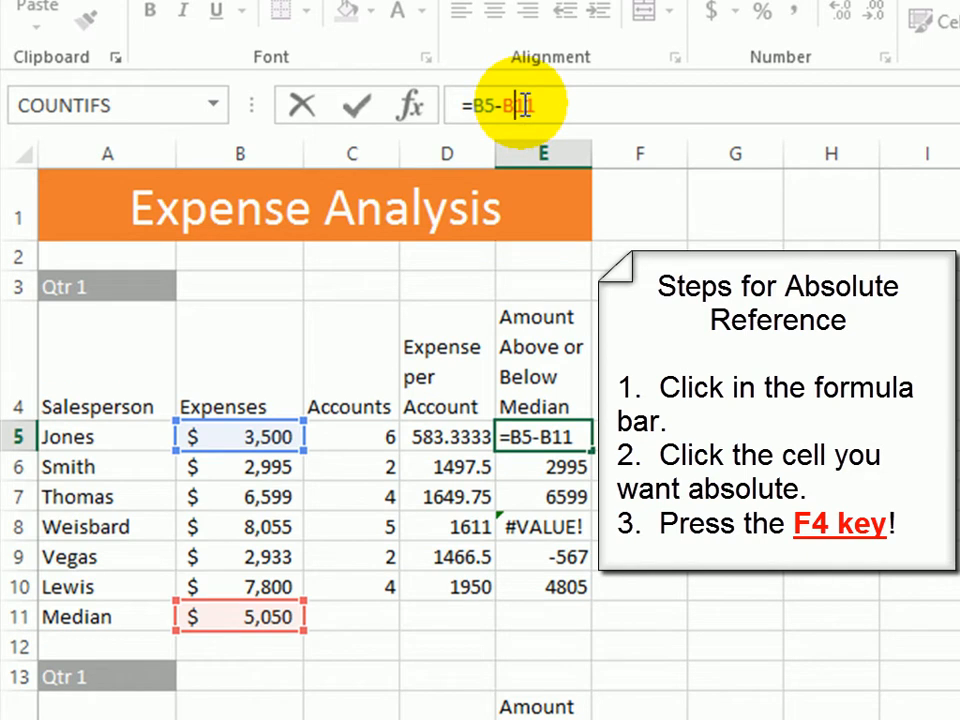
key(F4)
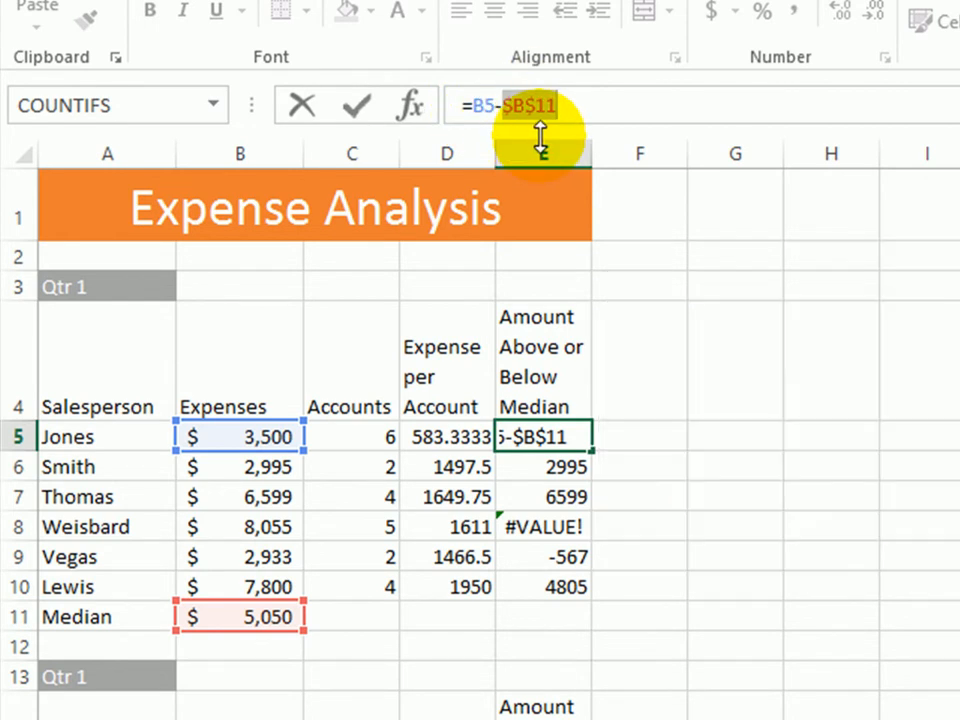
key(Return)
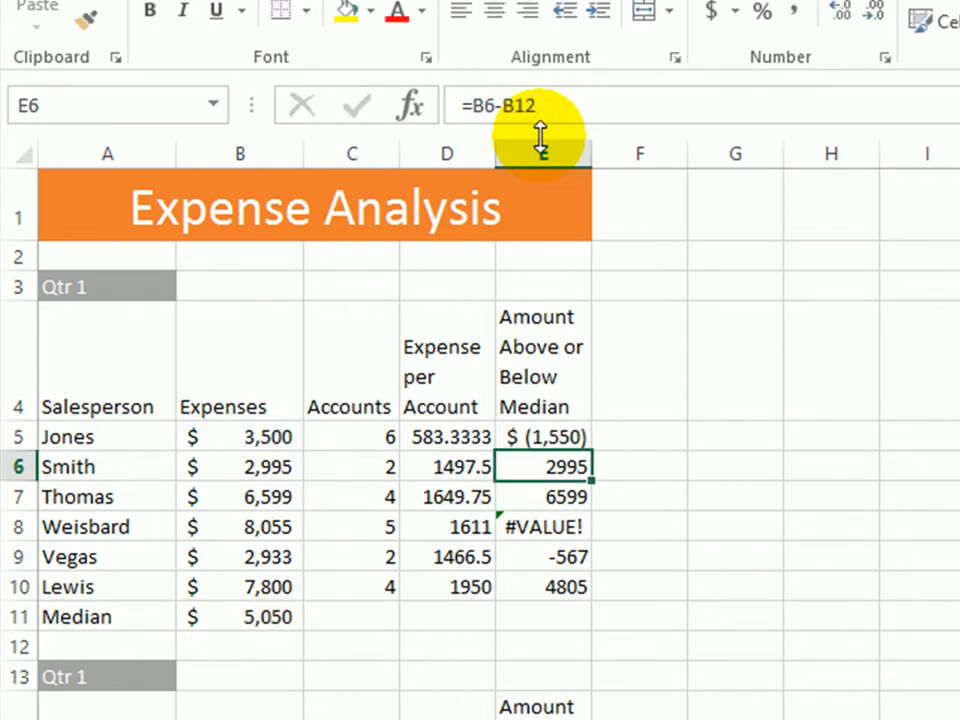
Step: Fill the formula in E5 down to E10, check the copies in E6, E7 and E10, and compare the references in D5 and E5
click(553, 440)
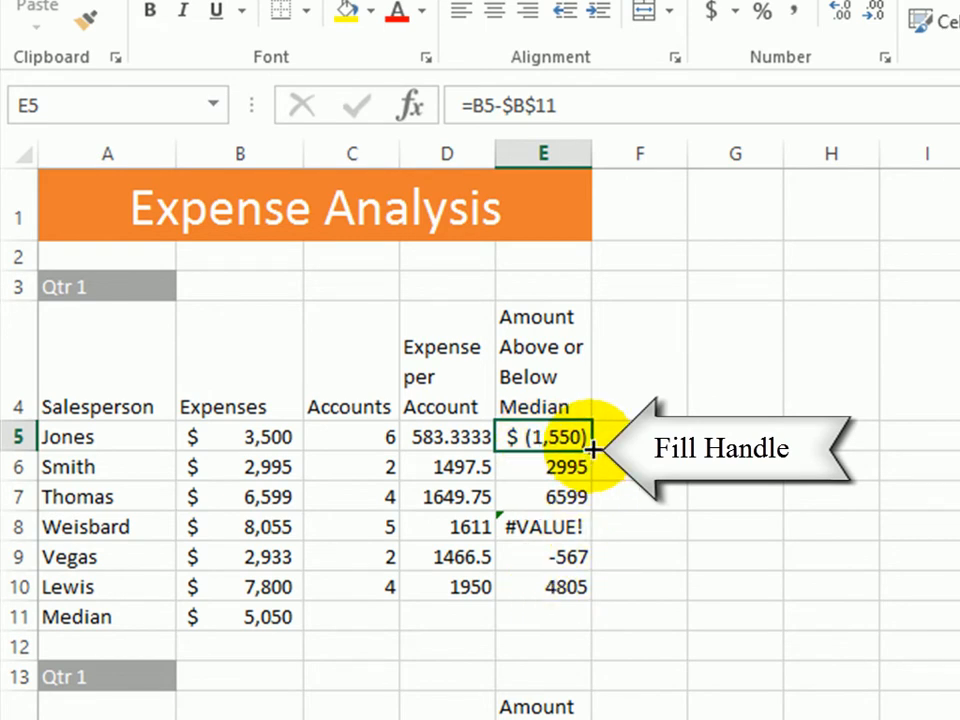
drag(591, 448, 585, 590)
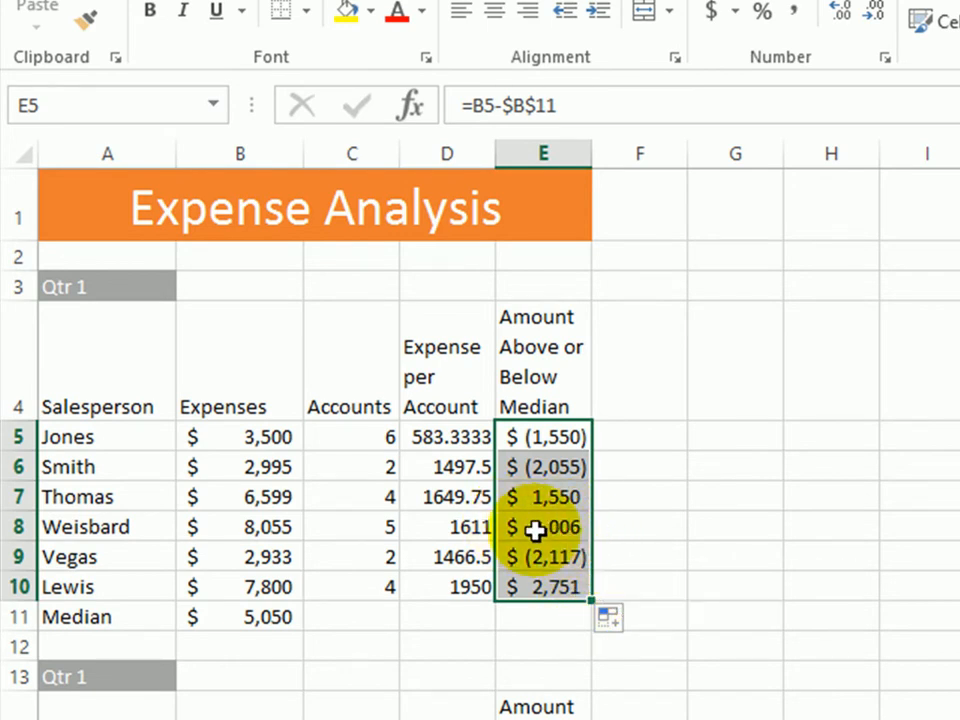
click(558, 467)
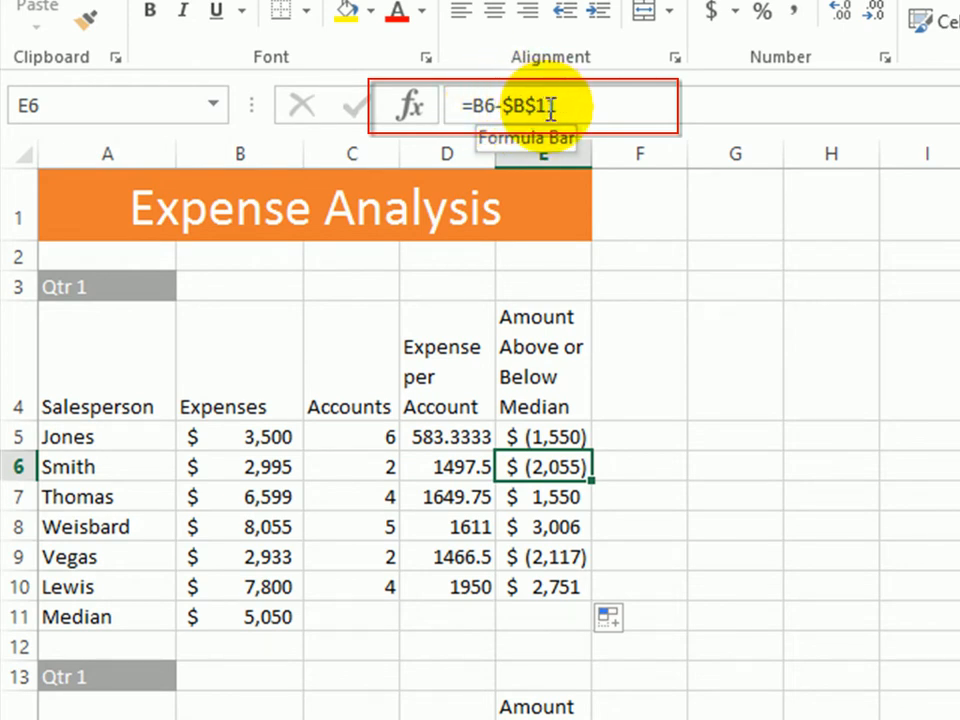
click(541, 501)
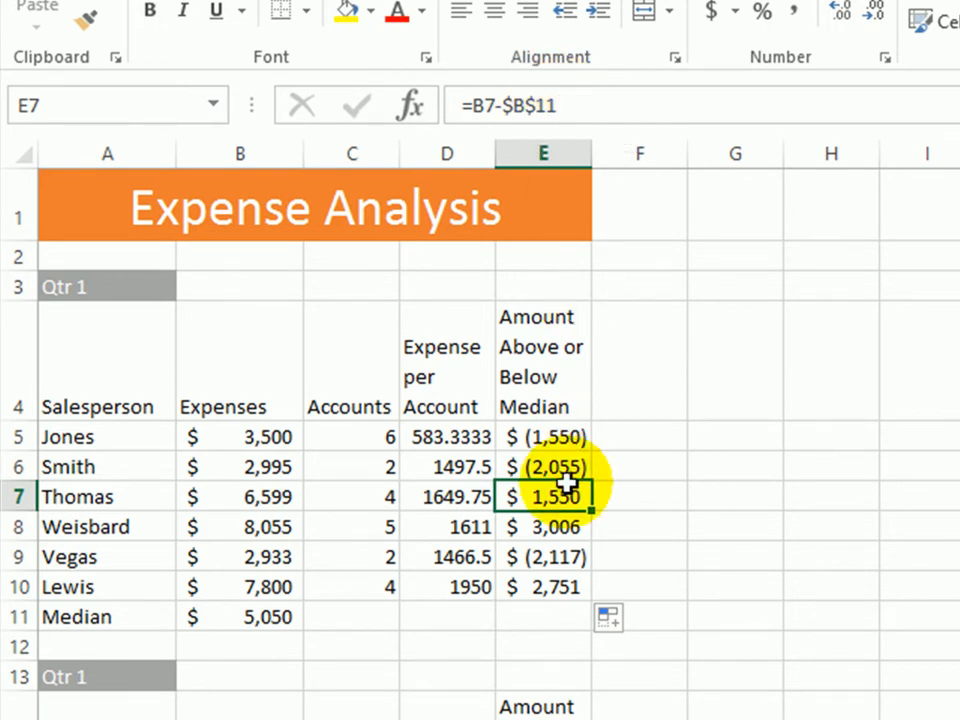
click(548, 588)
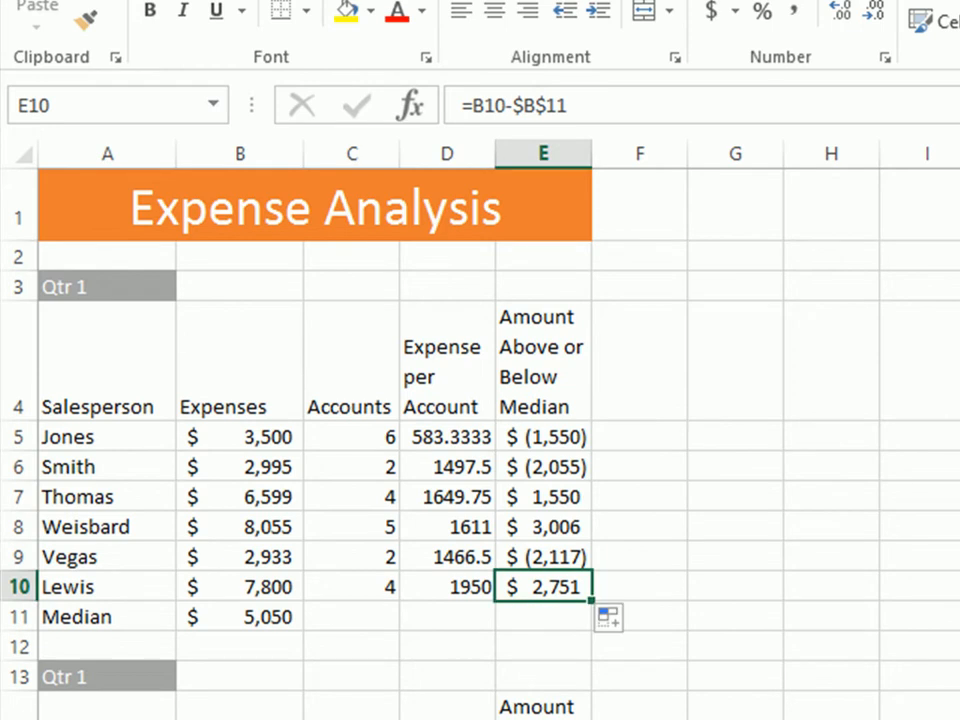
click(748, 452)
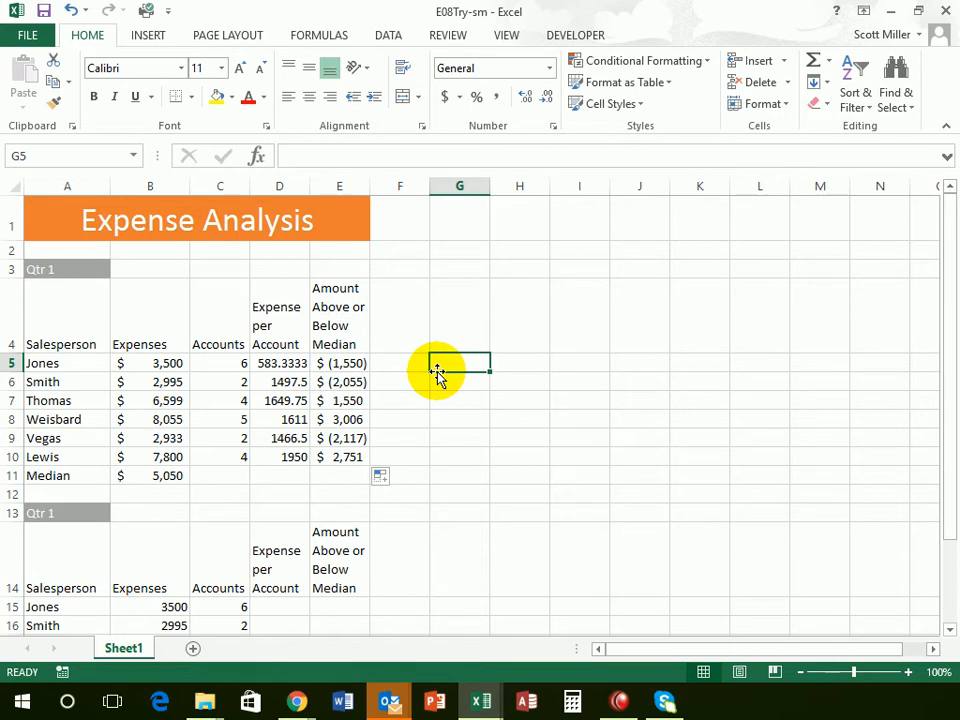
click(292, 364)
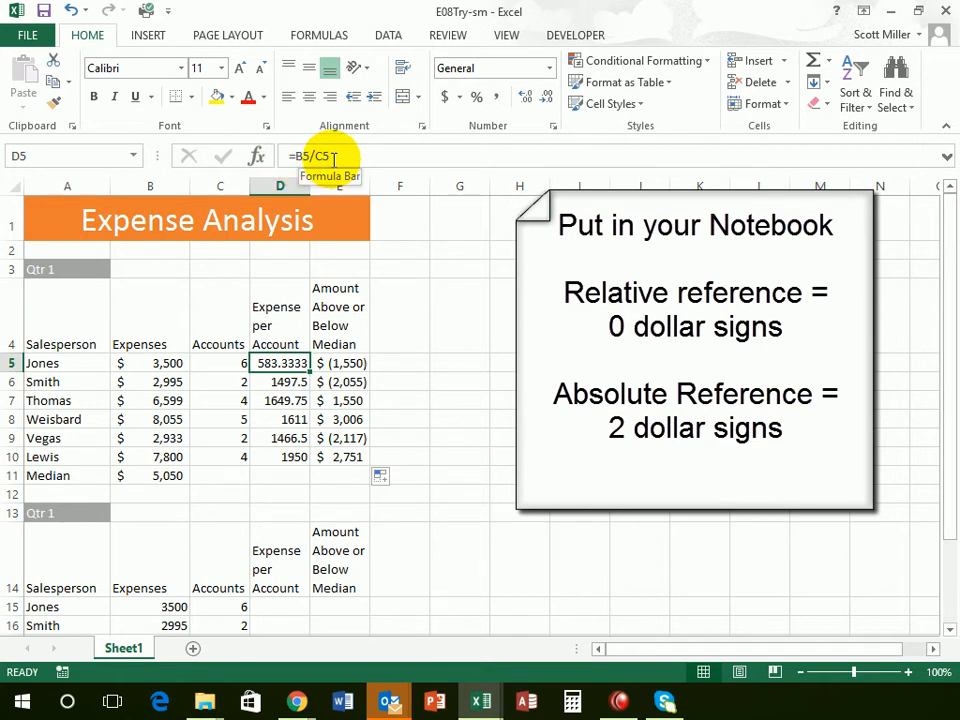
click(351, 365)
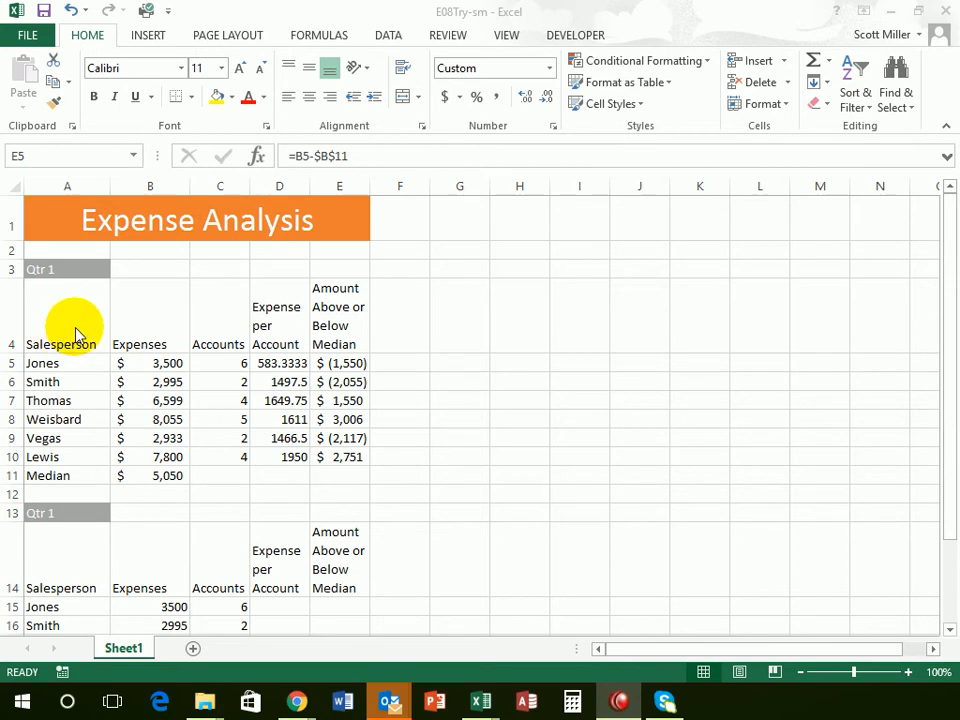
Step: Format the headings in A4:E4 with the fill colour Gold, Accent 4, Lighter 80% and bold text
drag(66, 328, 326, 326)
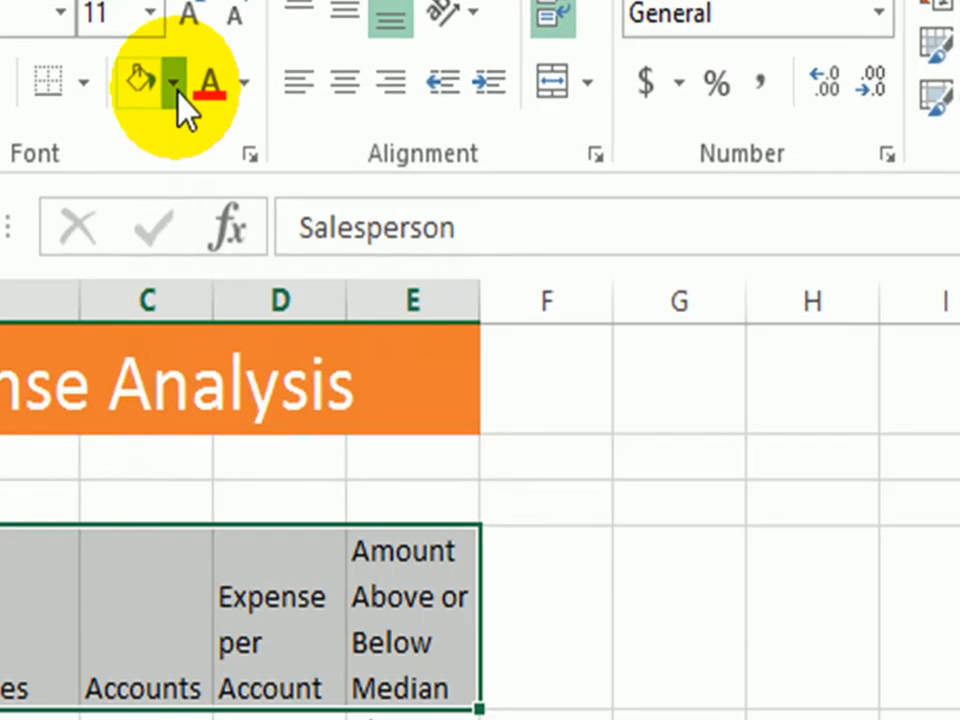
click(175, 84)
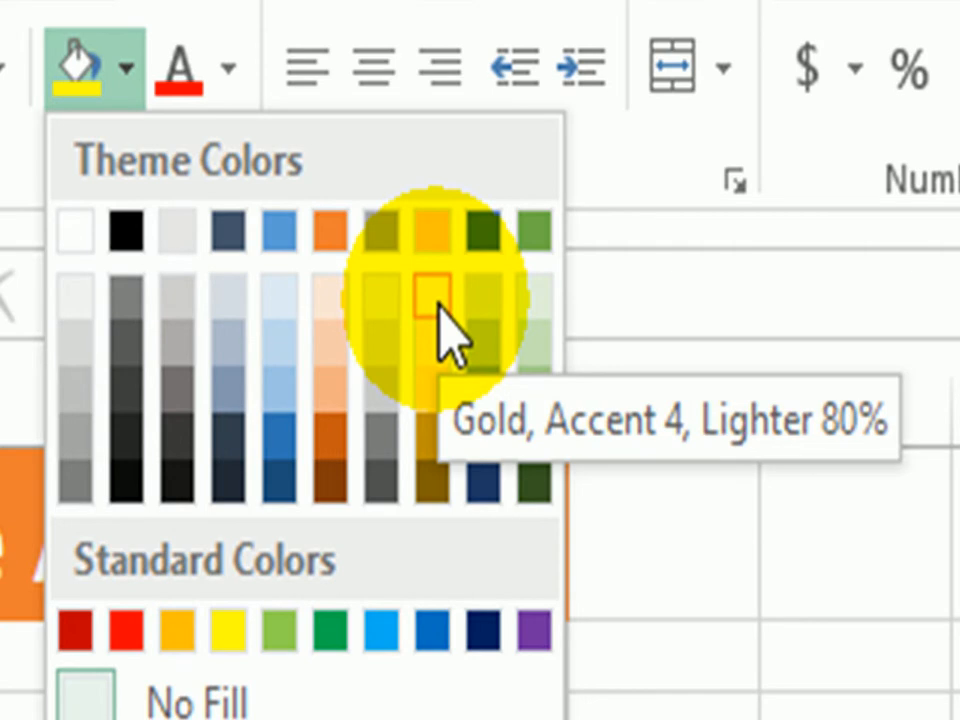
click(437, 300)
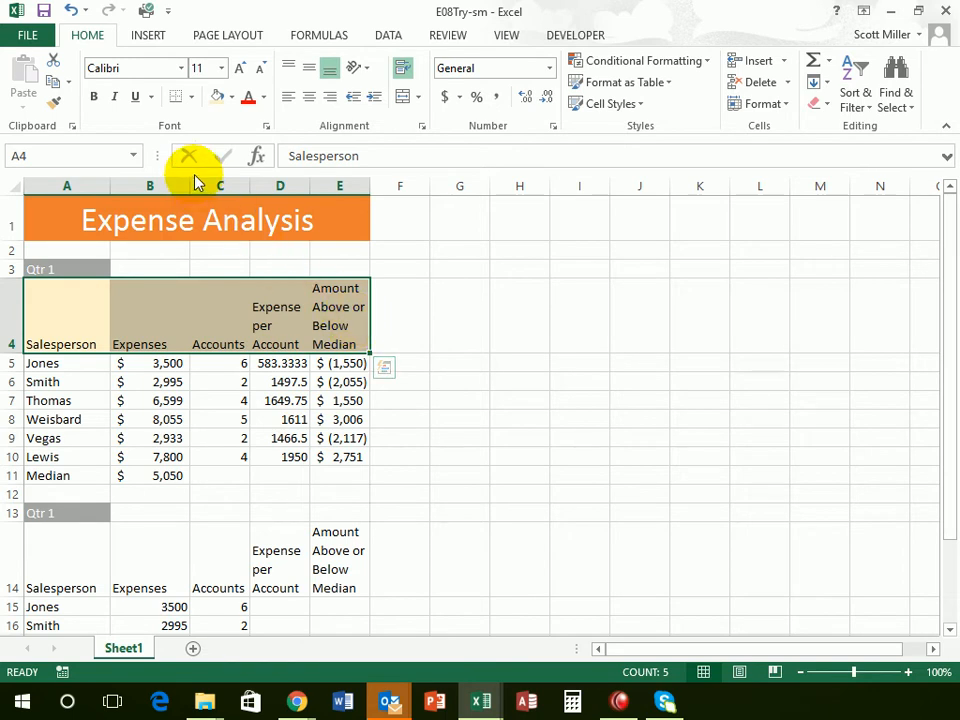
click(95, 100)
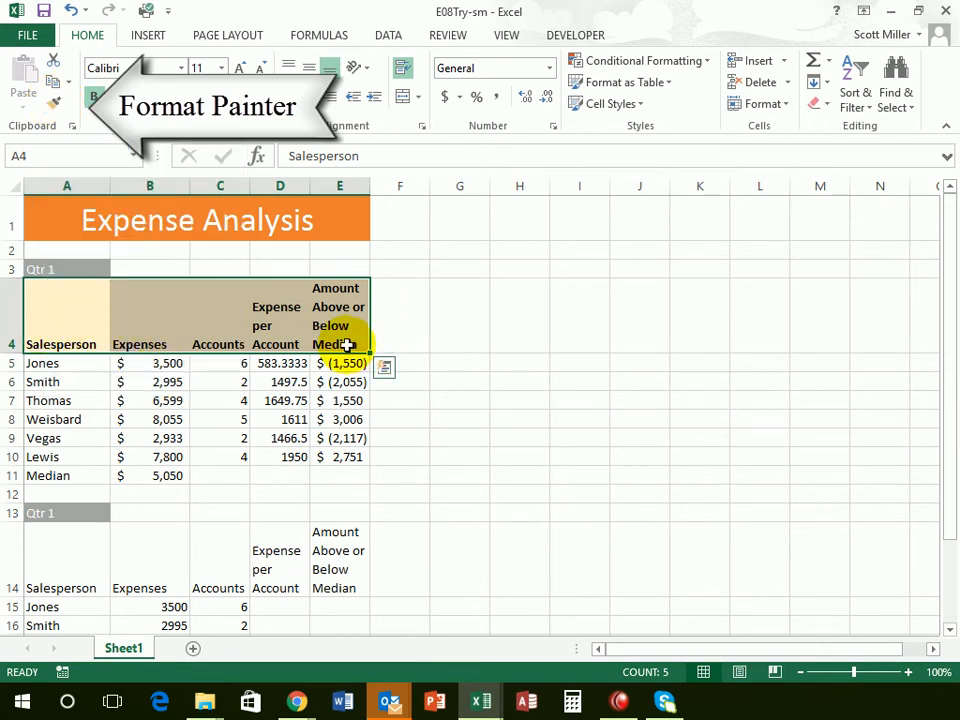
Step: Copy the formatting of A4:E4 to the headings in A14:E14 with Format Painter and save the workbook
click(56, 104)
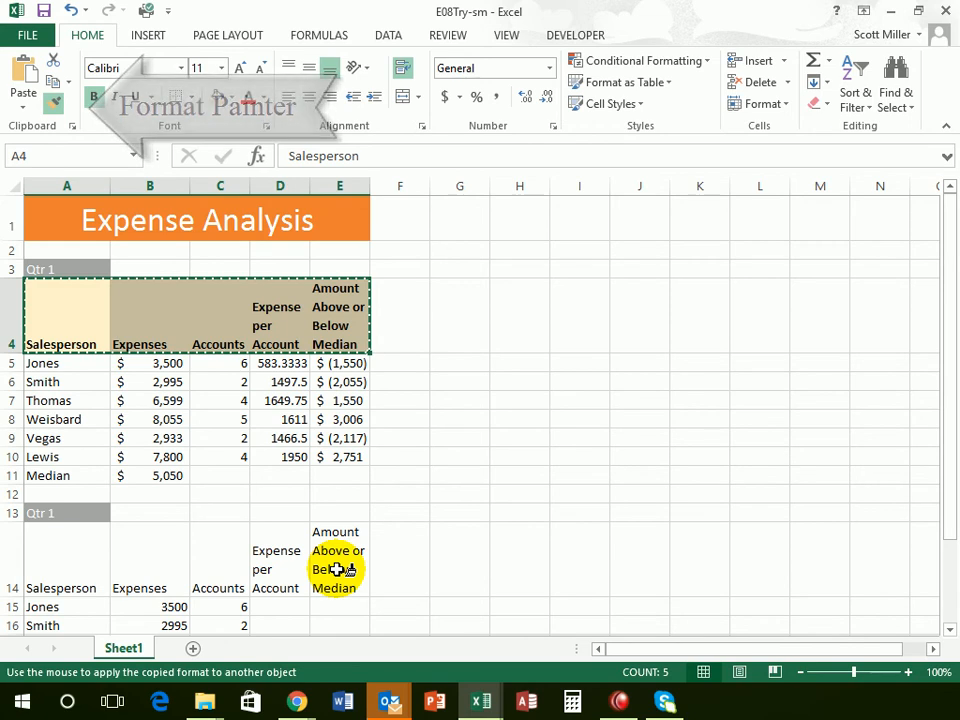
click(55, 572)
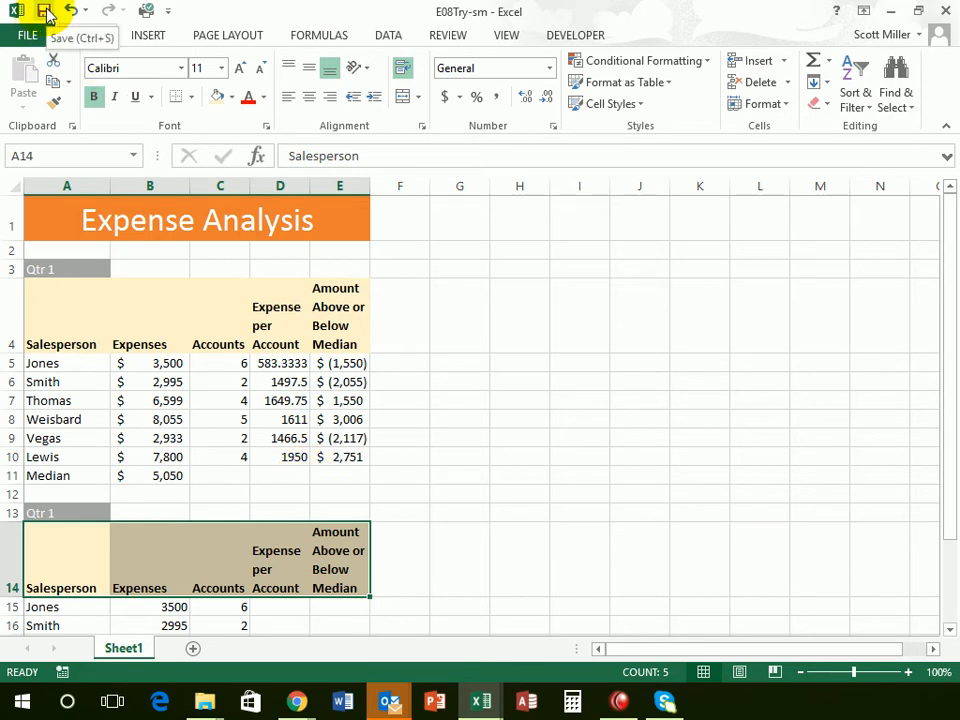
click(45, 12)
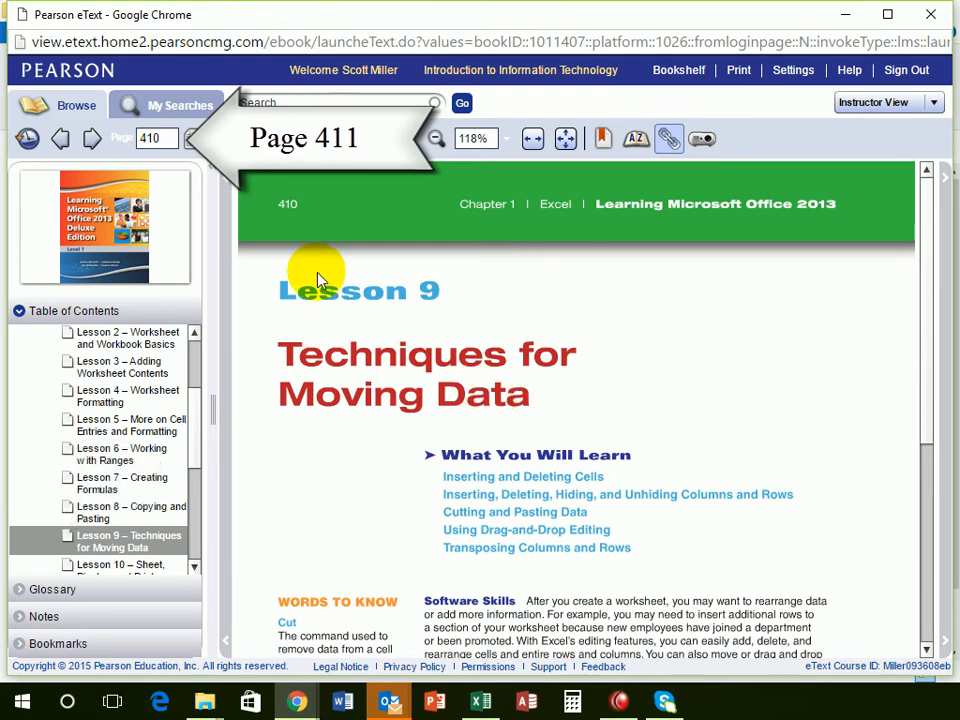
Step: Go to page 411 of the Pearson eText to show the Inserting and Deleting Cells exercise
click(165, 139)
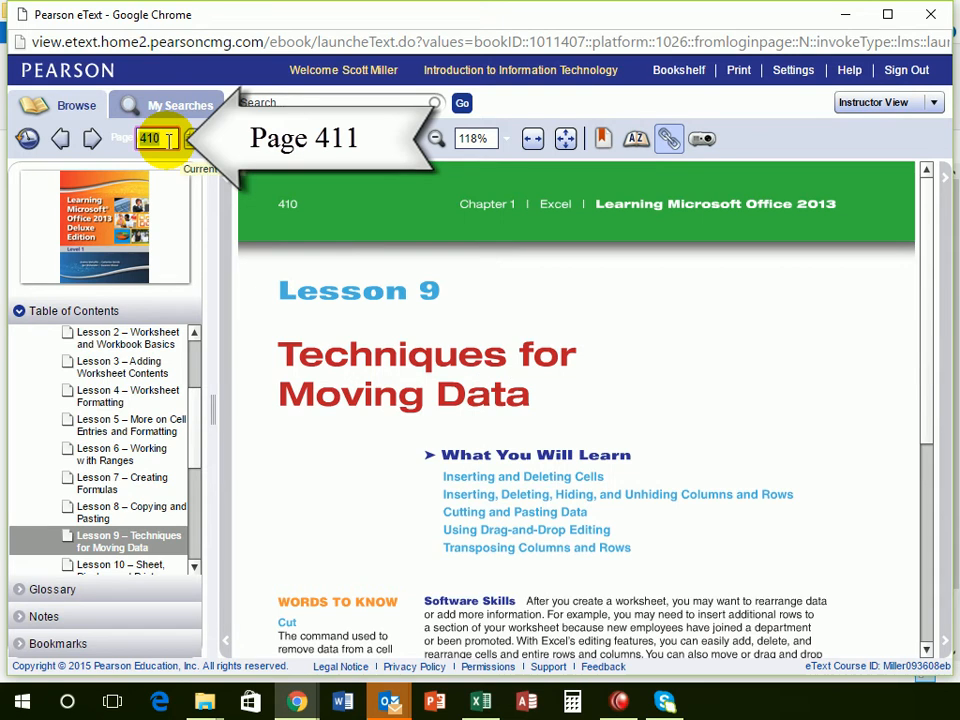
text(411)
key(Return)
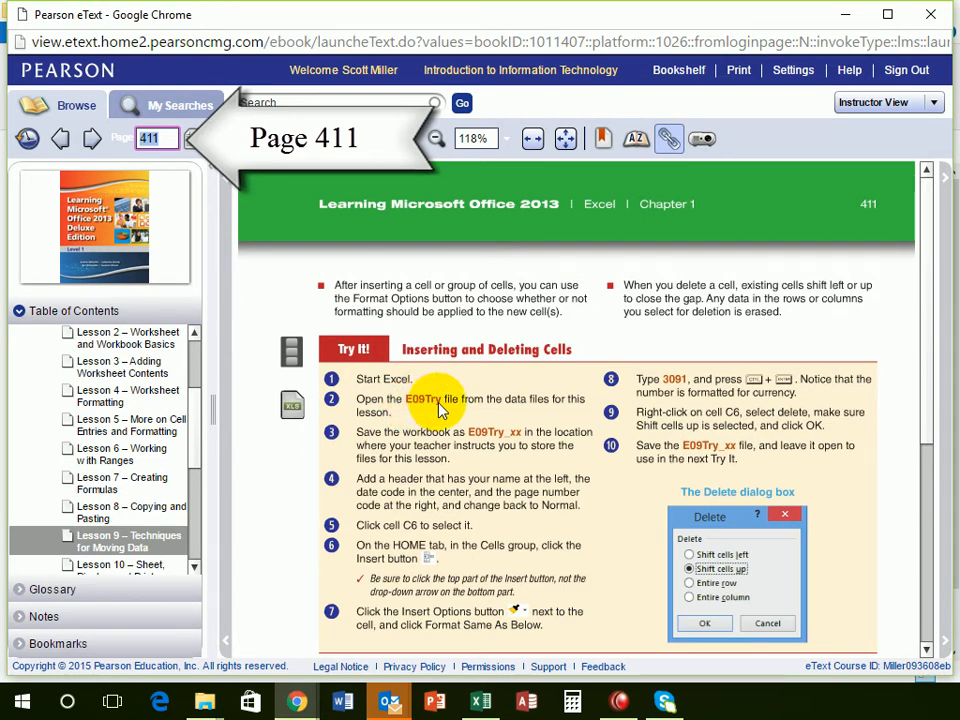
Step: Switch to the Chapter1 class files folder in File Explorer and open the E09Try workbook
click(205, 705)
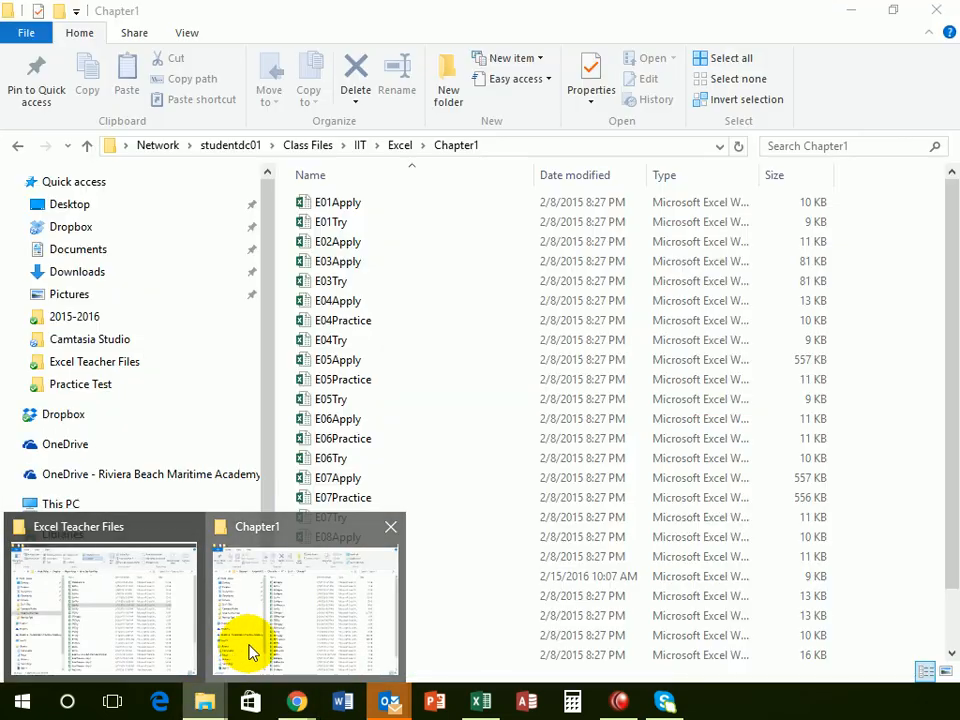
click(253, 650)
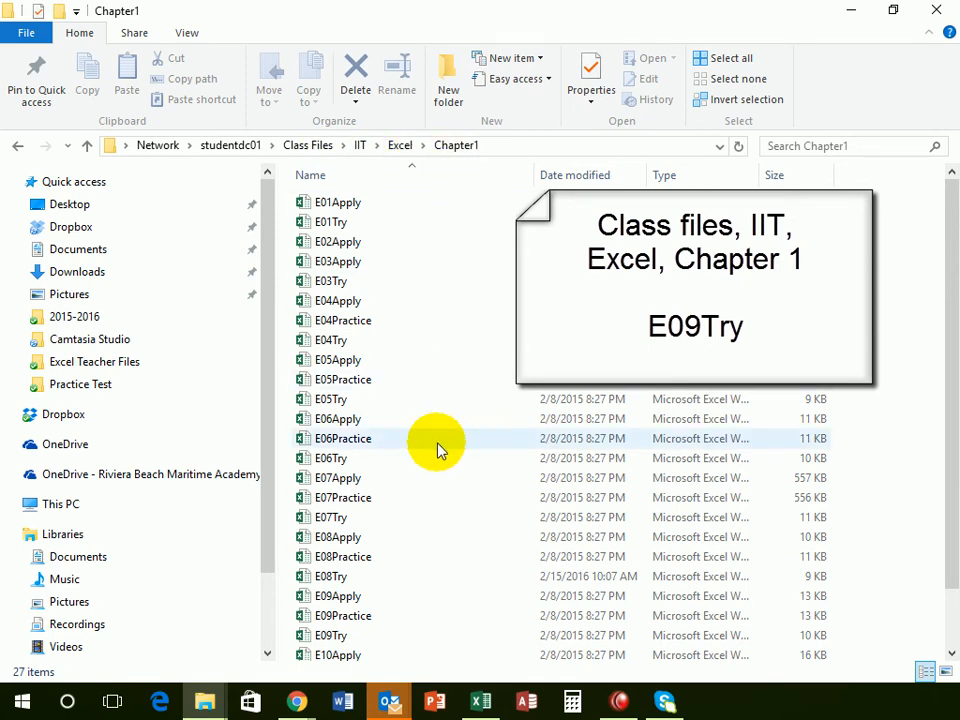
click(324, 640)
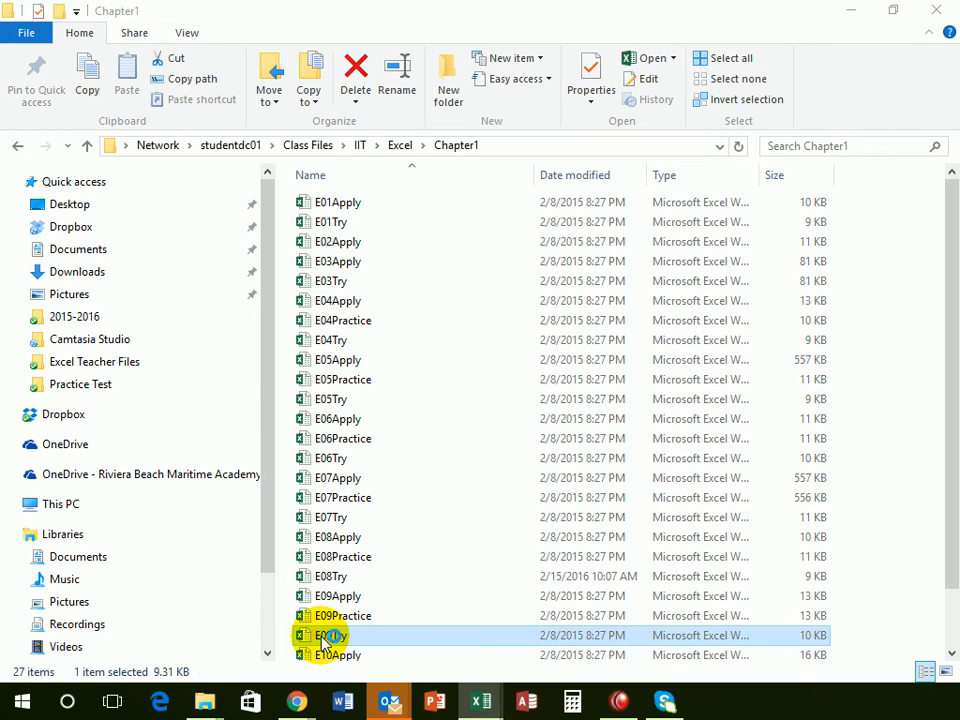
double_click(322, 641)
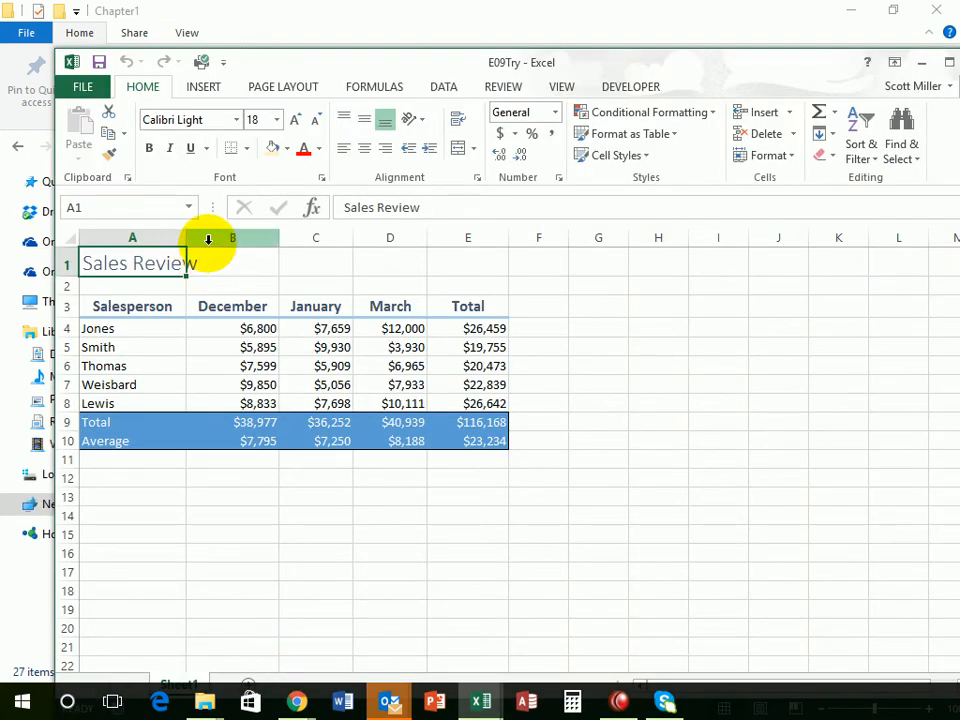
Step: Save the workbook as E09Try-sm in the Feb 18 folder under Documents
click(84, 87)
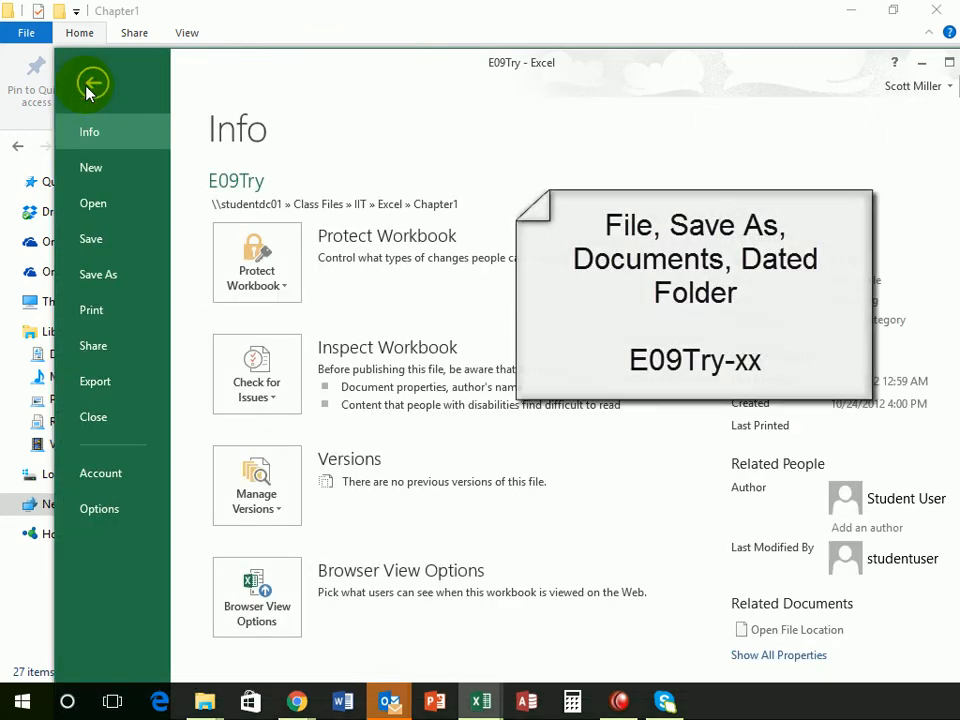
click(94, 275)
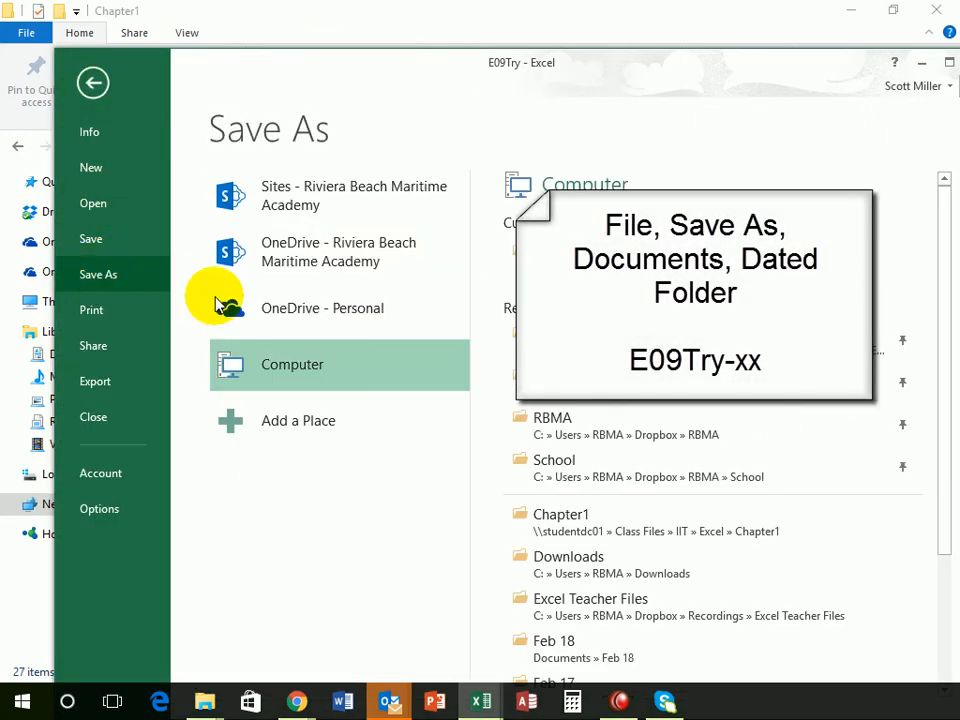
click(555, 652)
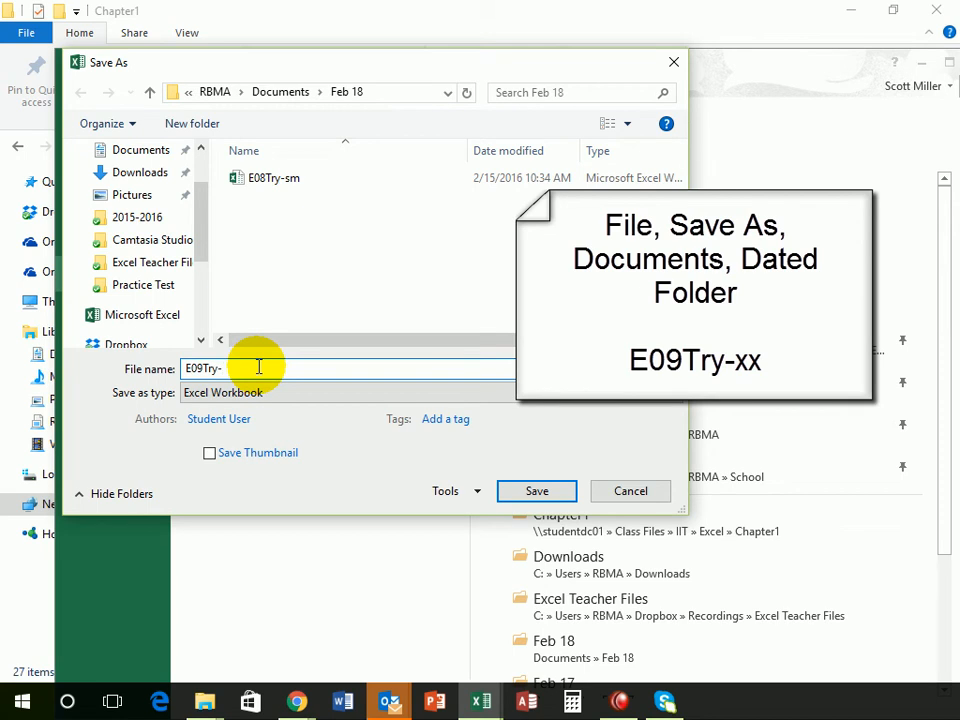
text(-sm)
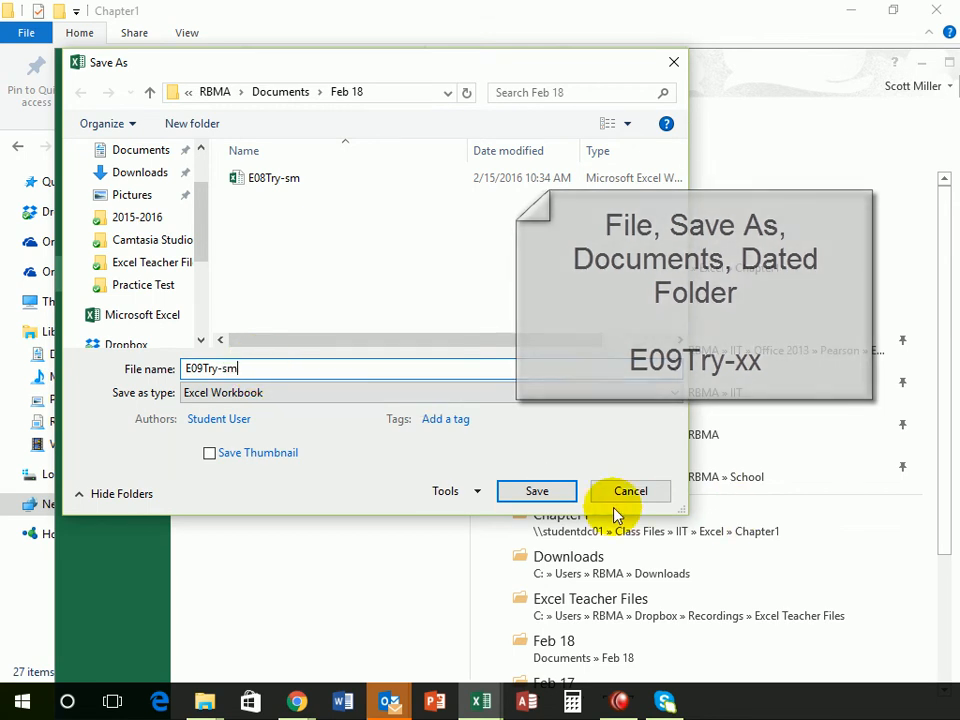
click(536, 491)
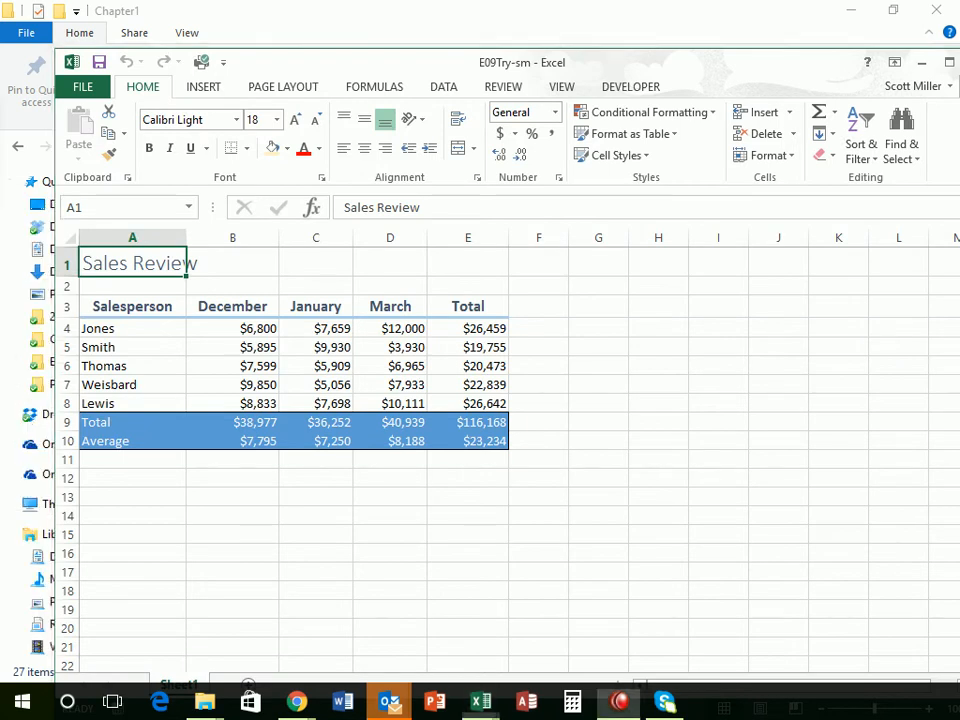
Step: Maximize the workbook window, then merge and center the Sales Review title across A1:E1 and check the merged cell
click(949, 62)
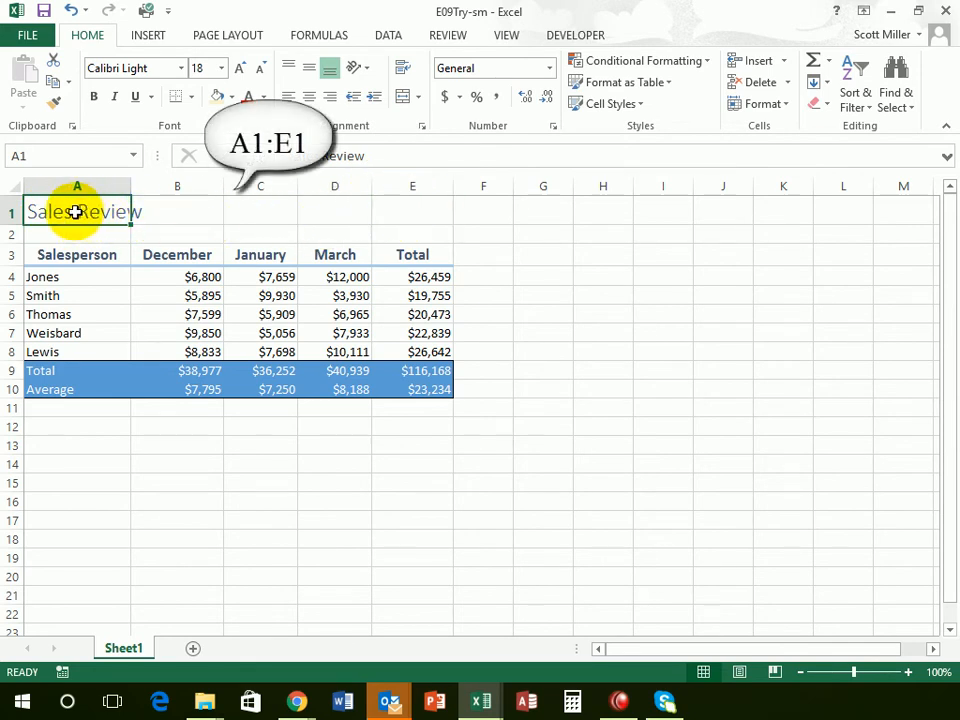
drag(75, 212, 409, 212)
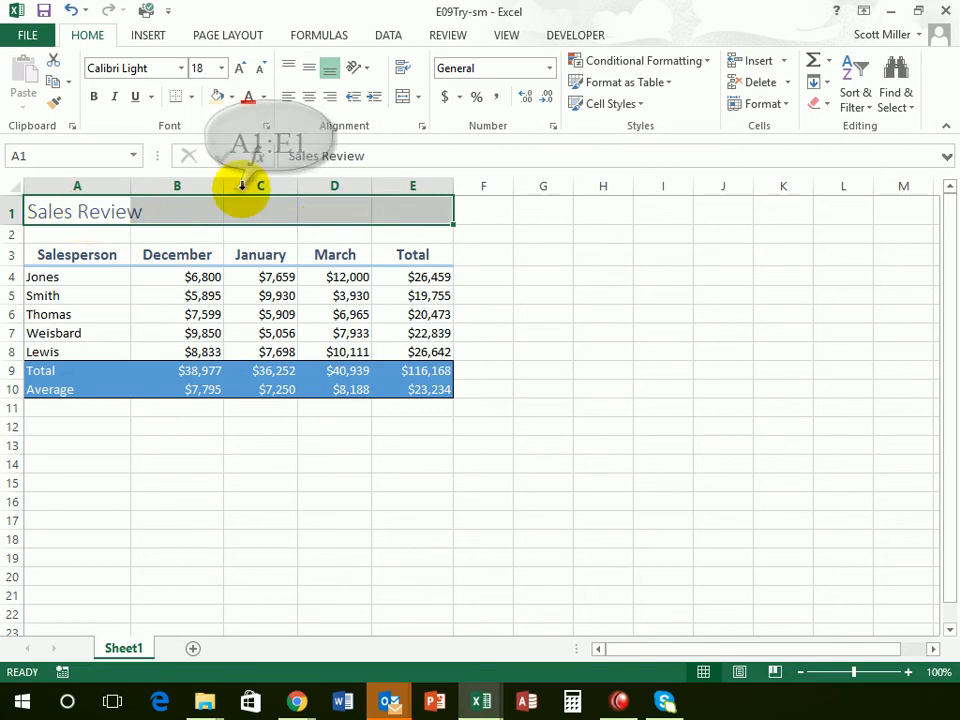
click(403, 100)
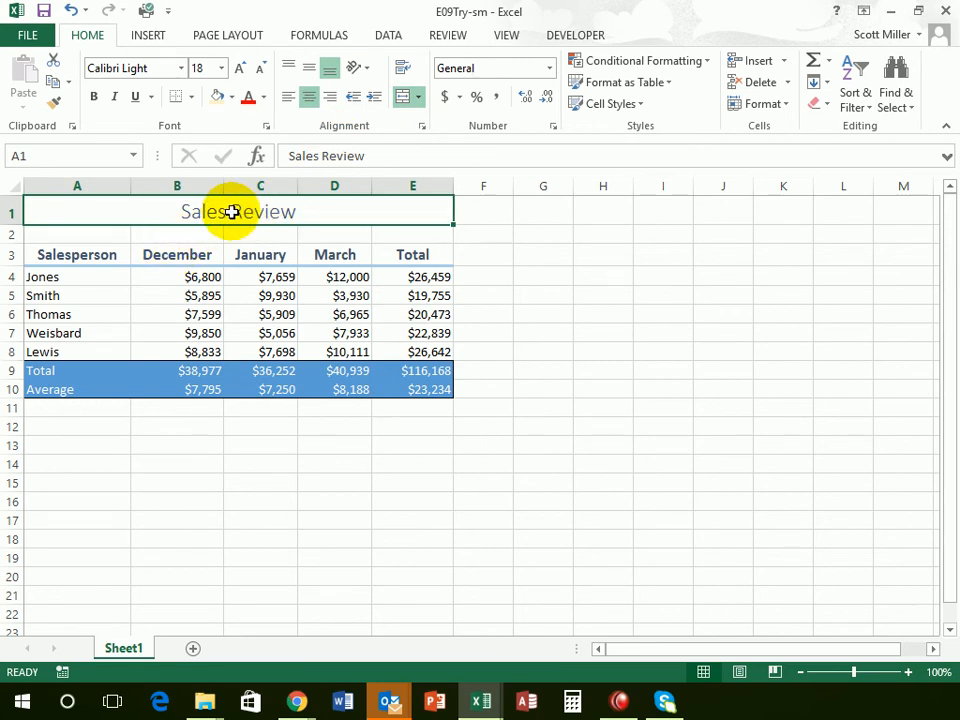
click(184, 313)
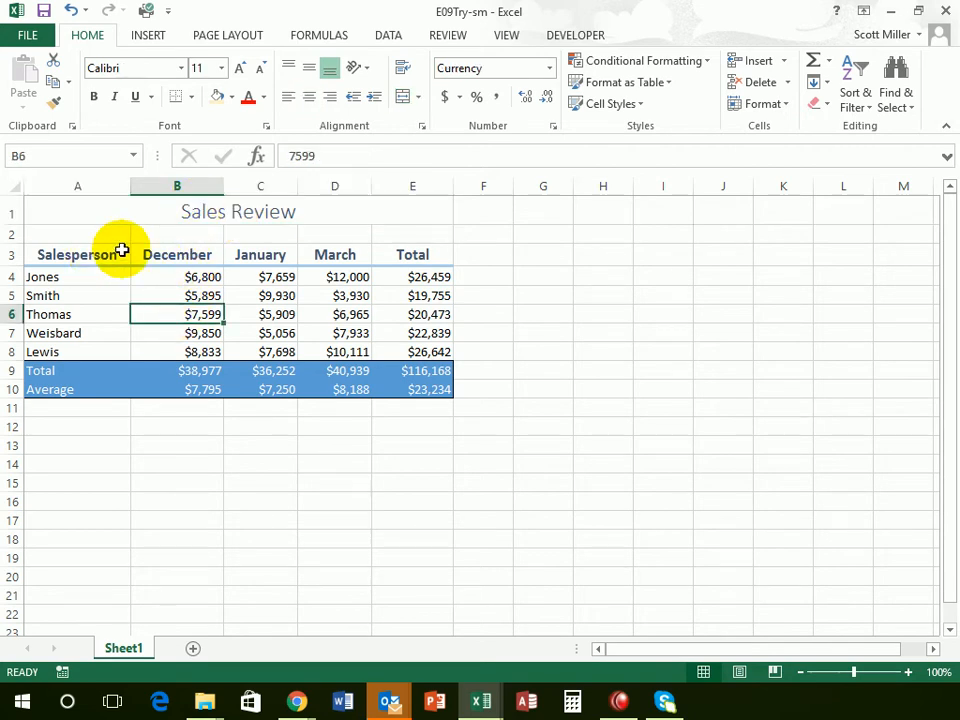
click(210, 214)
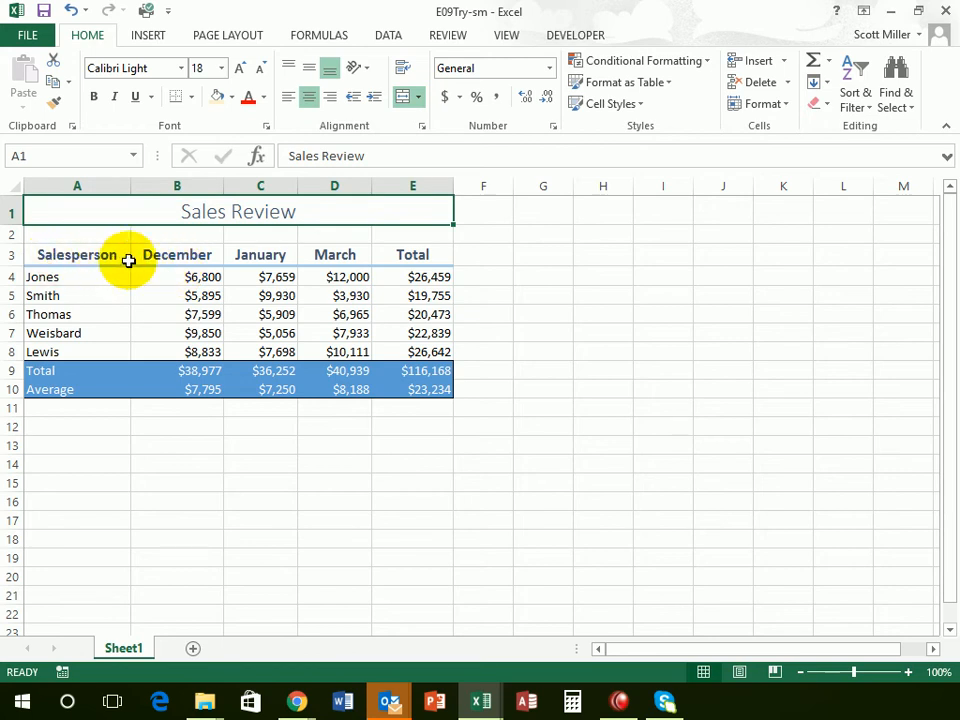
click(165, 255)
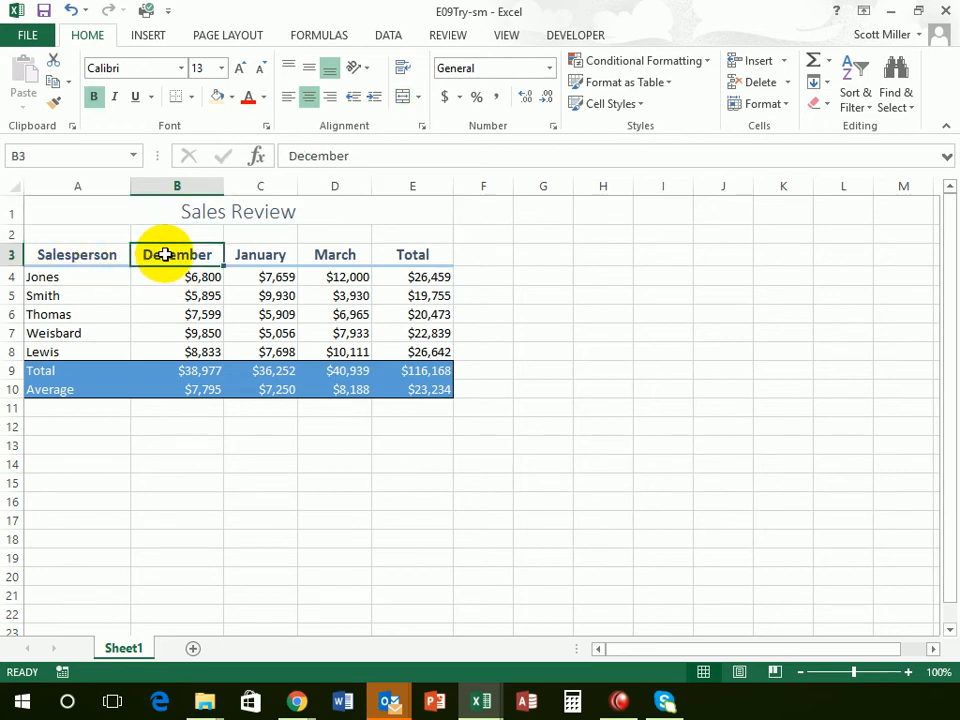
click(257, 258)
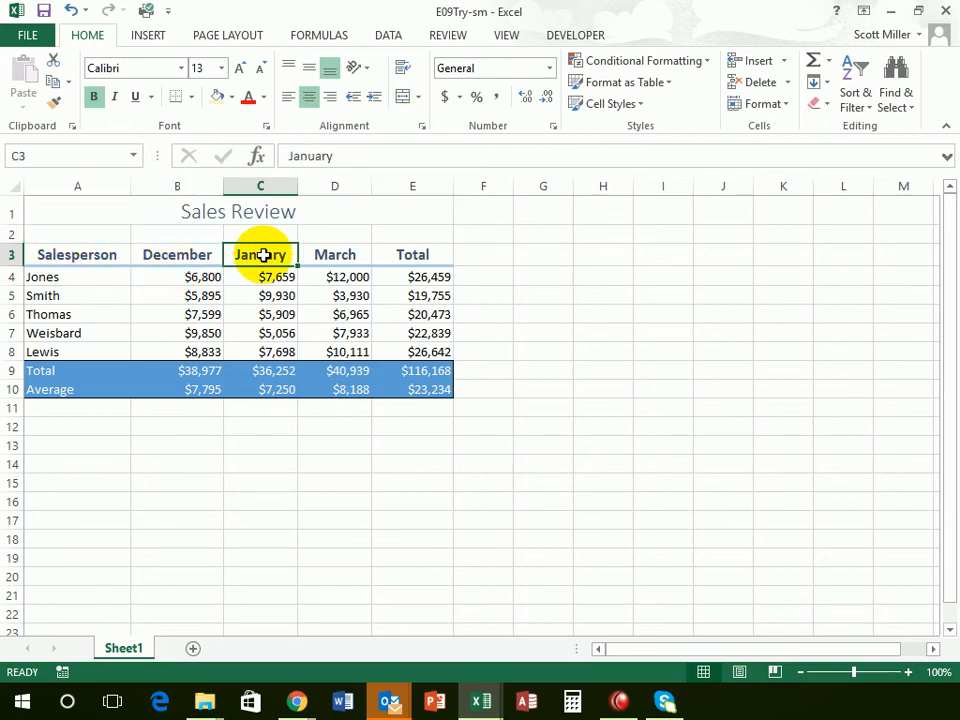
click(335, 256)
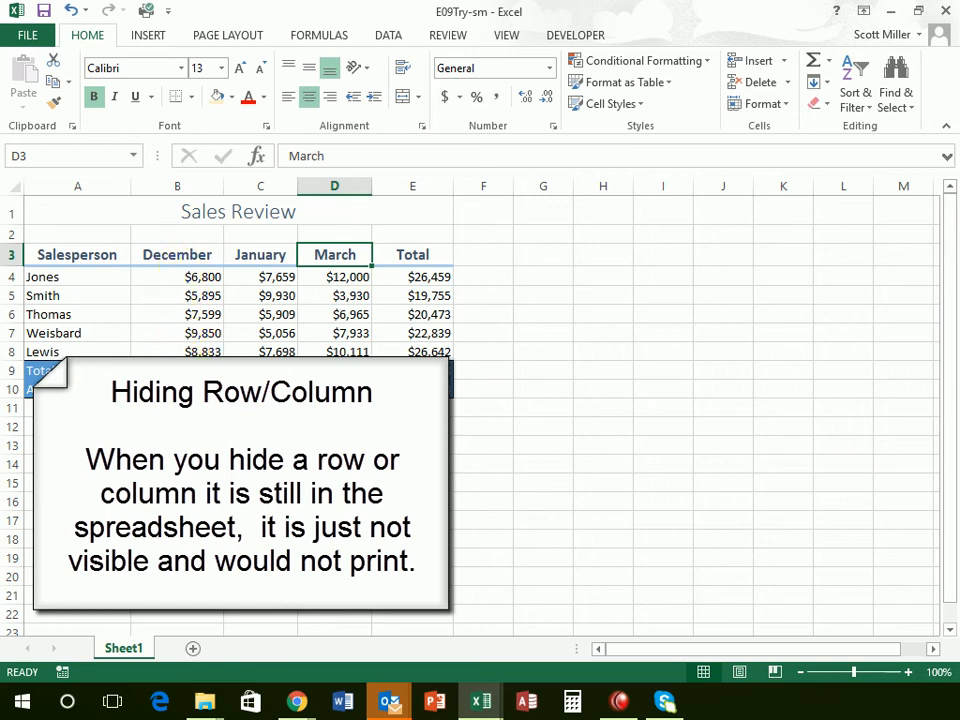
click(165, 186)
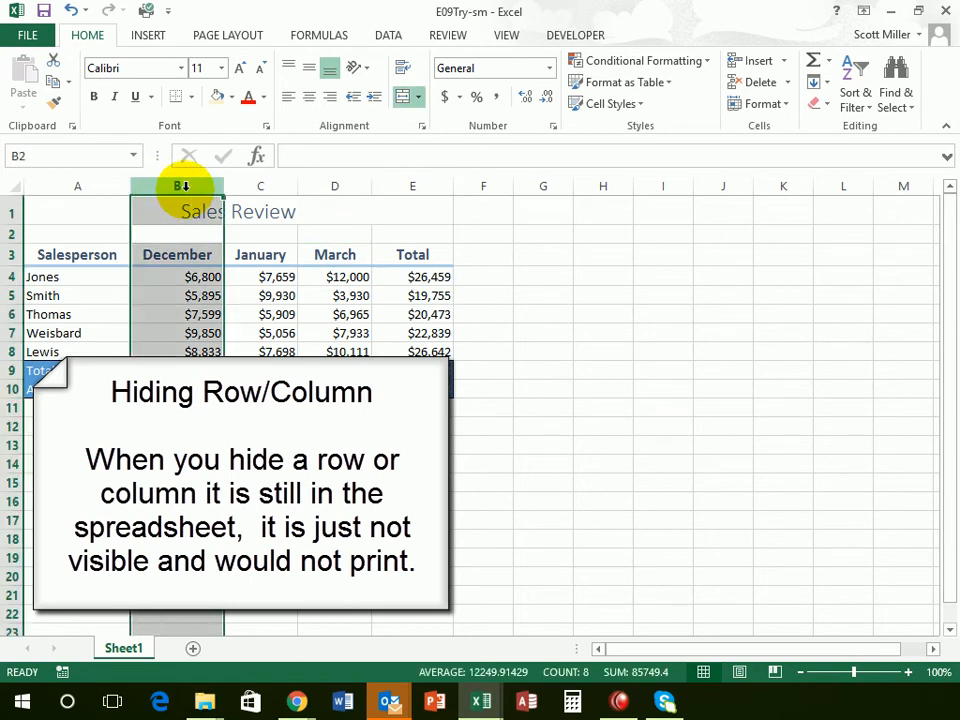
click(13, 296)
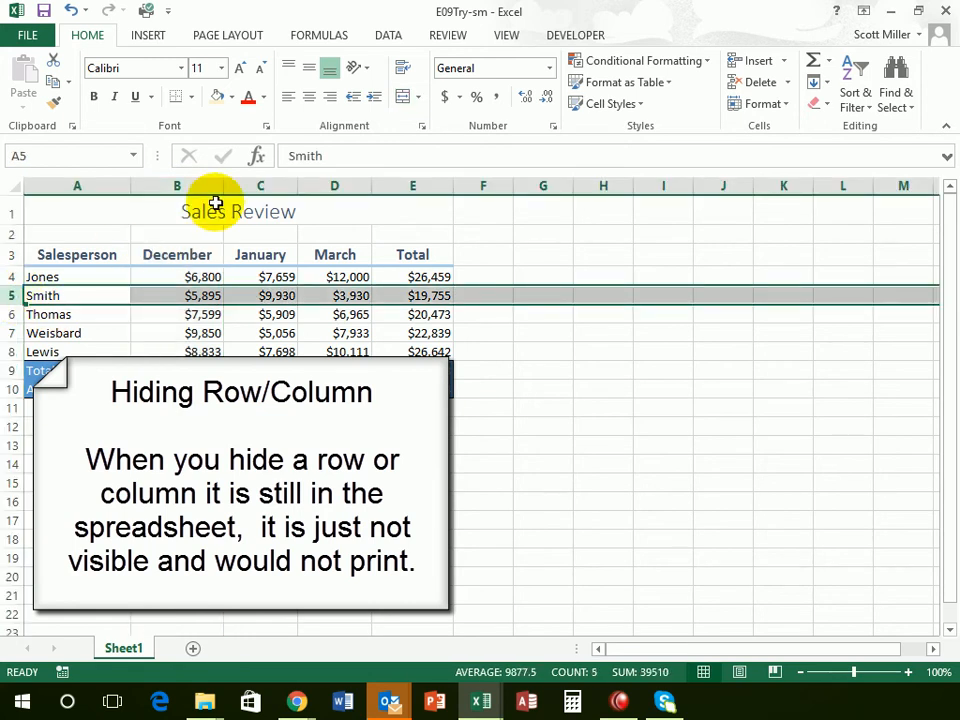
click(189, 184)
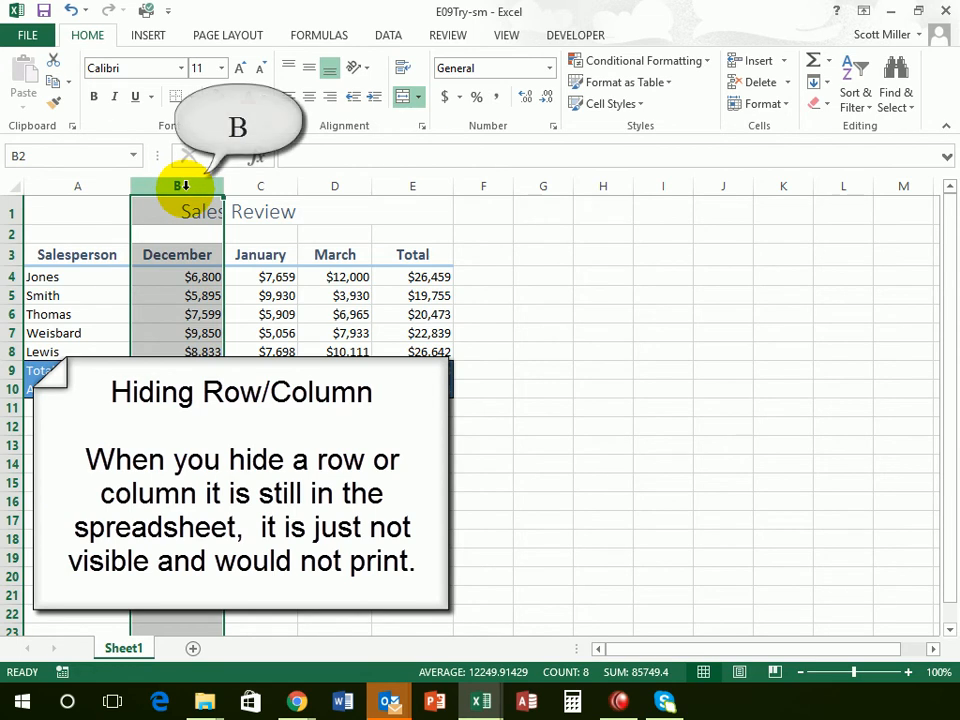
click(14, 314)
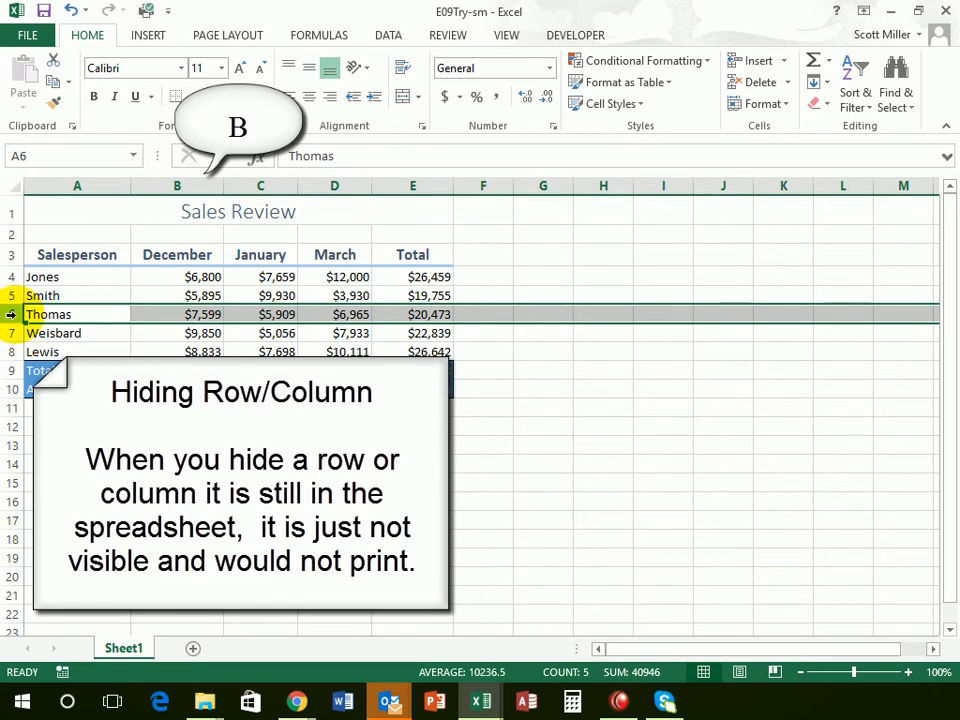
Step: Hide column B, which holds the December sales figures
click(189, 185)
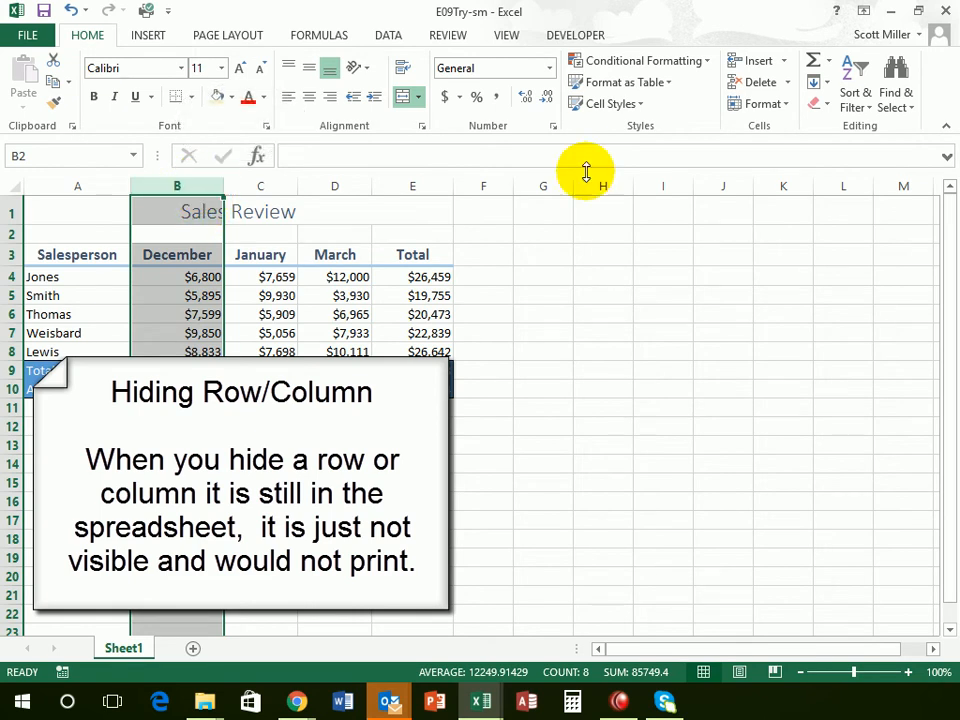
click(767, 106)
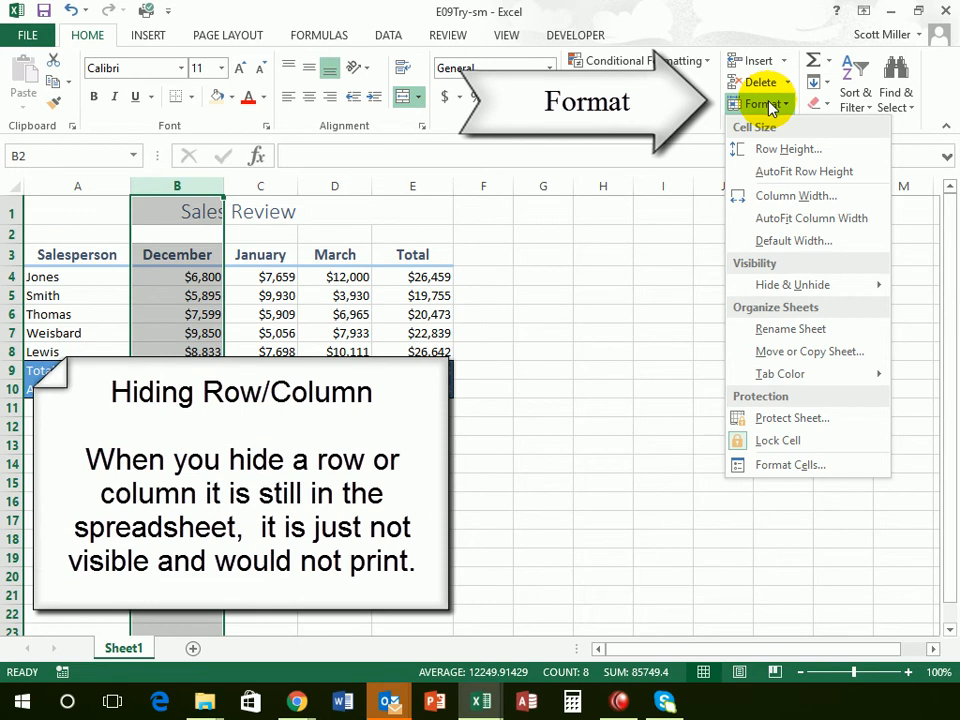
mouse_move(782, 288)
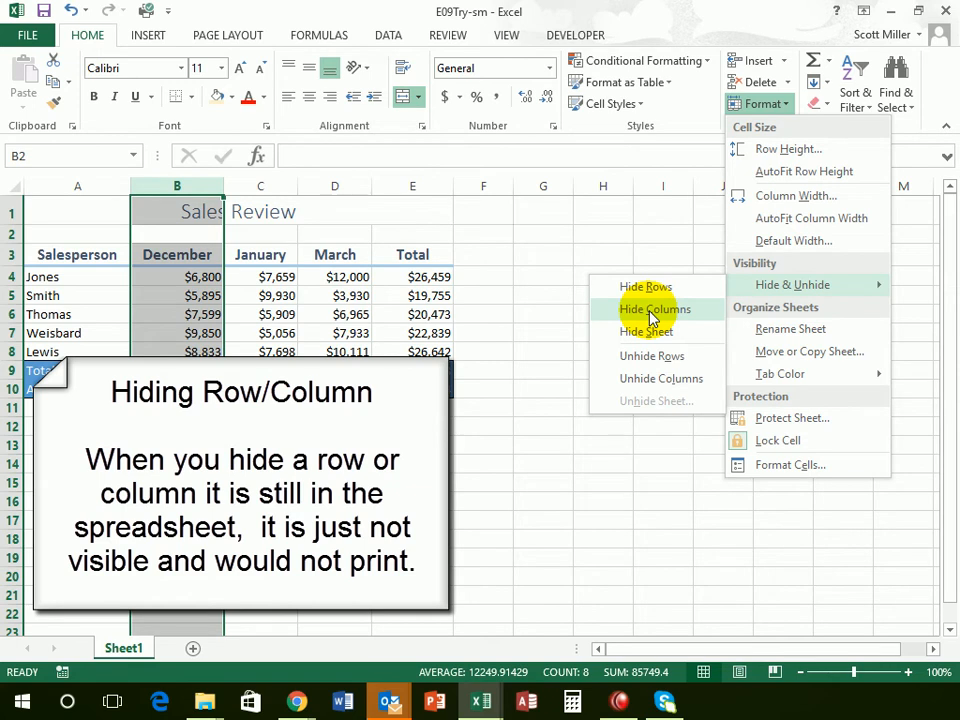
click(651, 311)
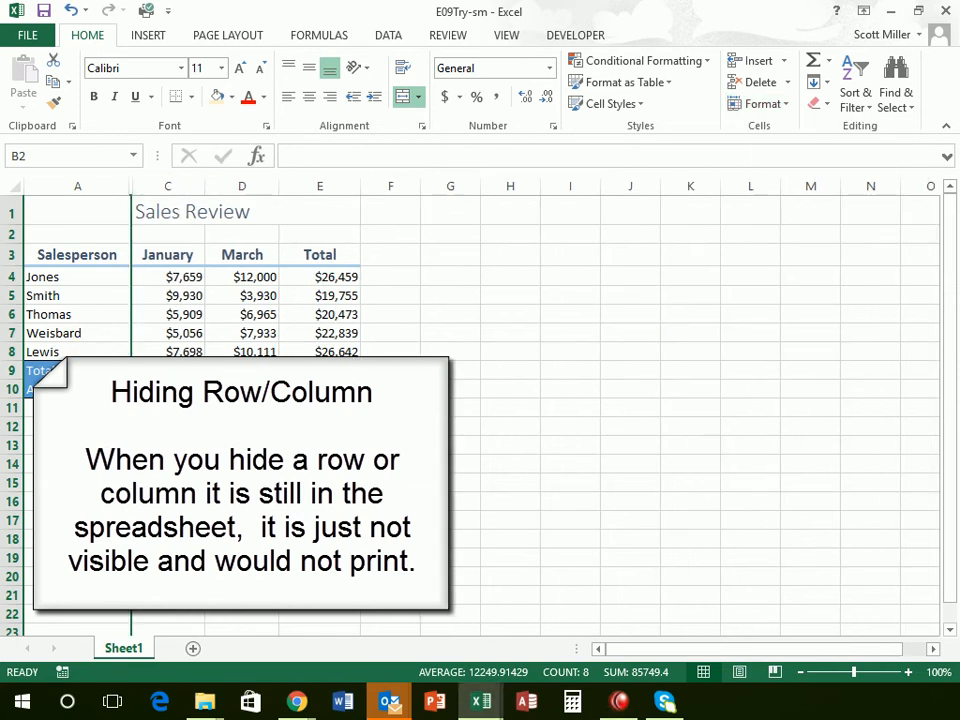
Step: Insert a new sheet column between the January and March columns
click(241, 258)
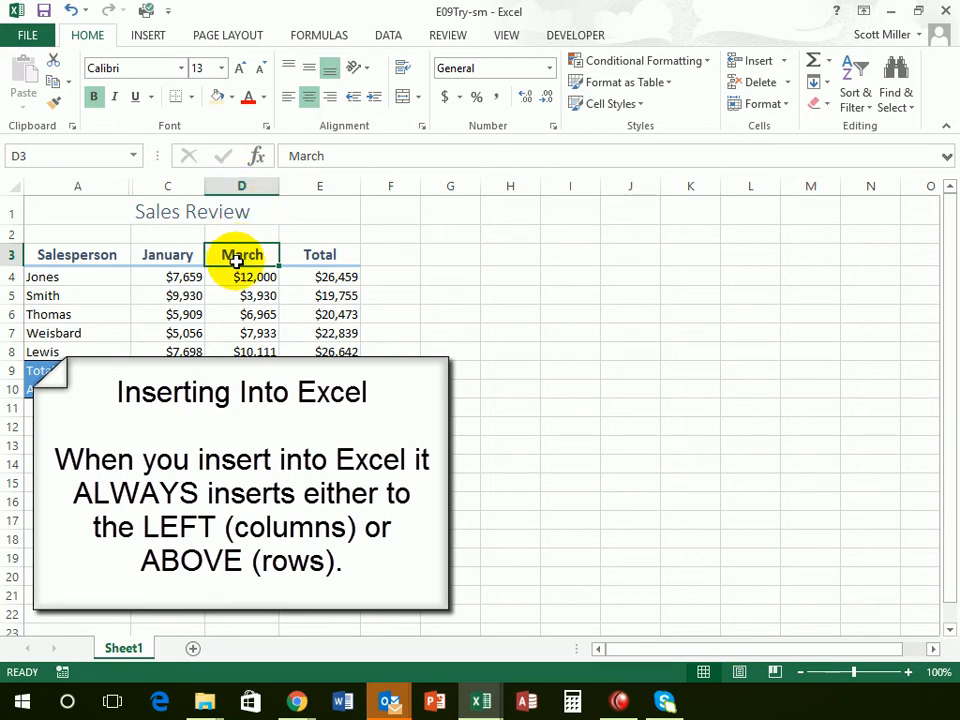
click(236, 184)
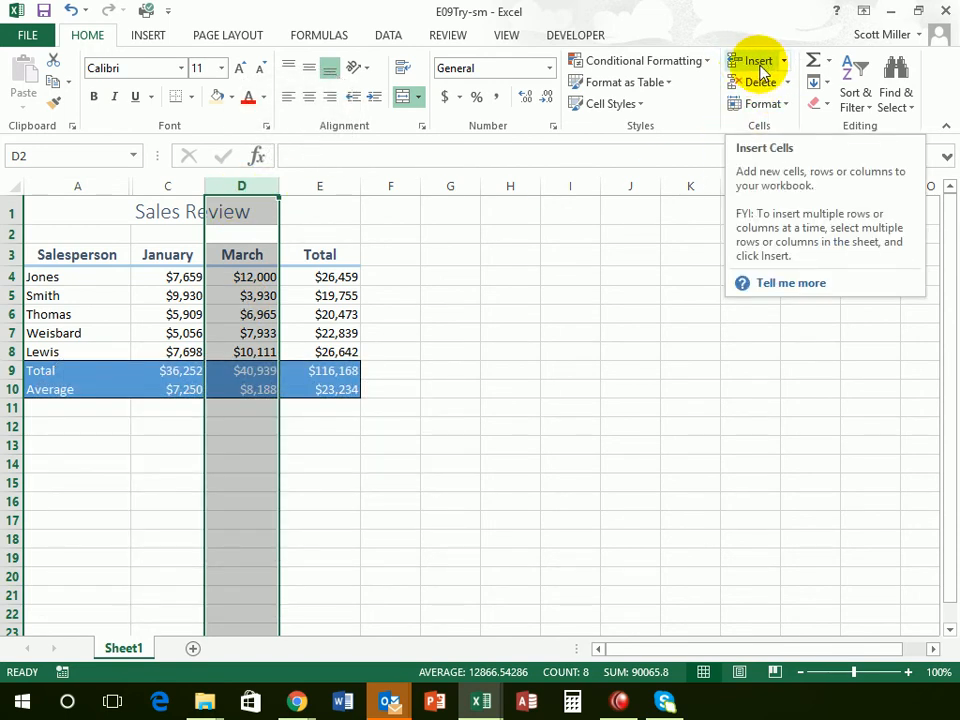
click(786, 62)
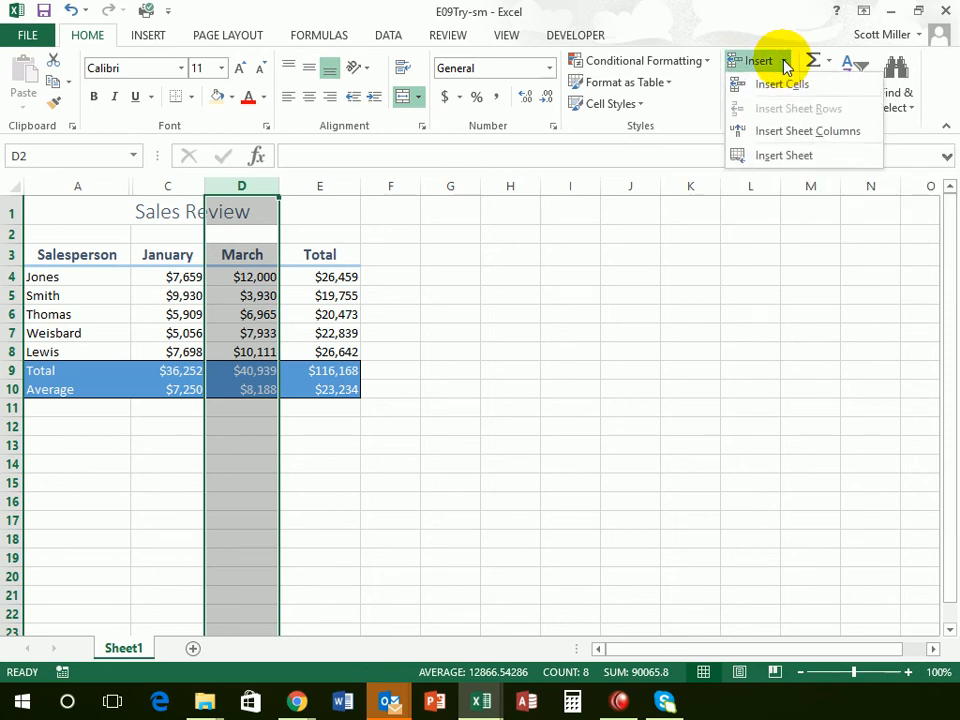
click(779, 143)
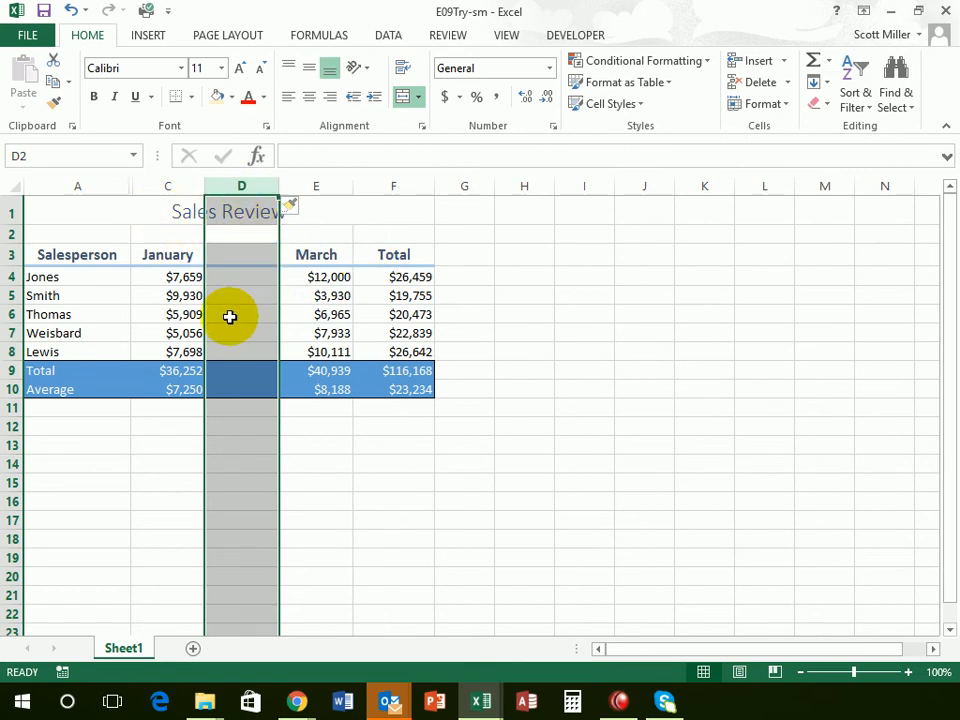
Step: Enter the heading February in D3, 8282 in D4 and 9087 in D5
click(236, 258)
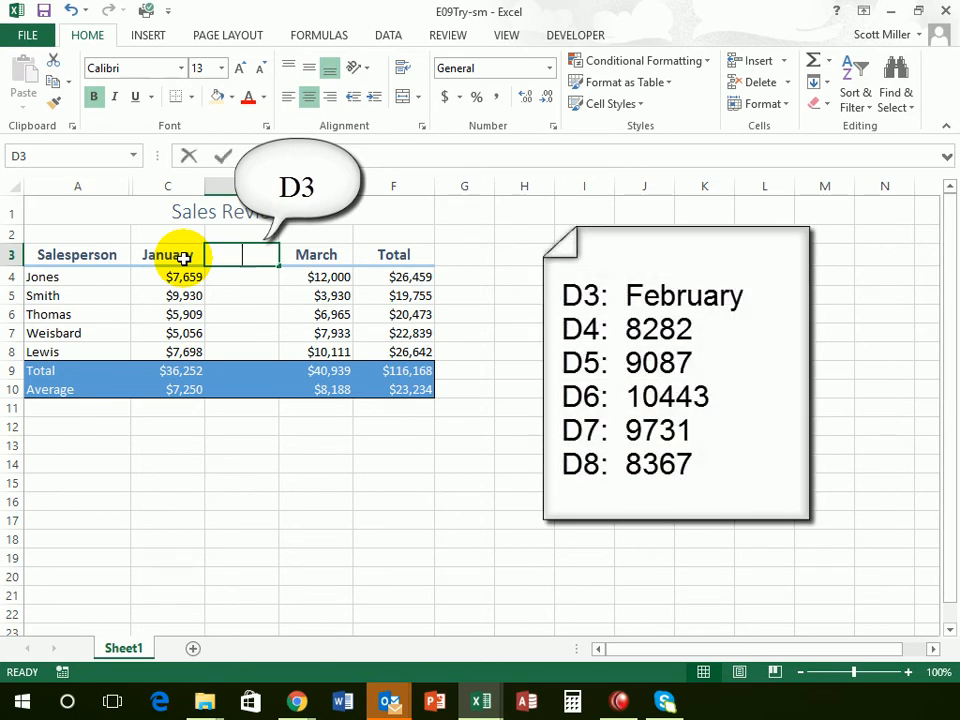
text(February)
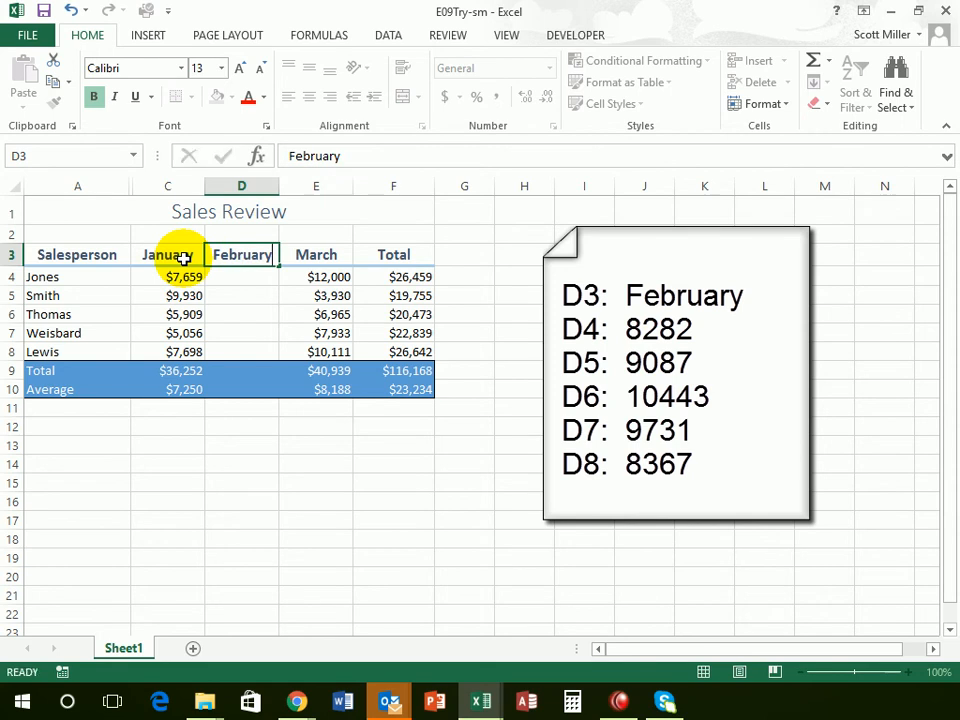
key(Return)
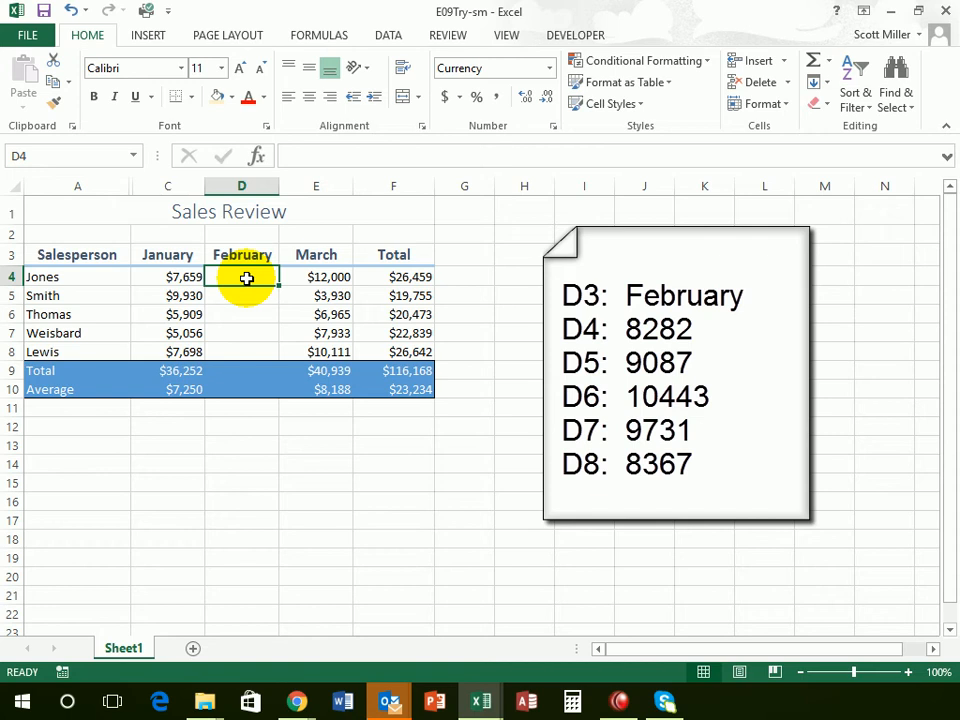
text(82)
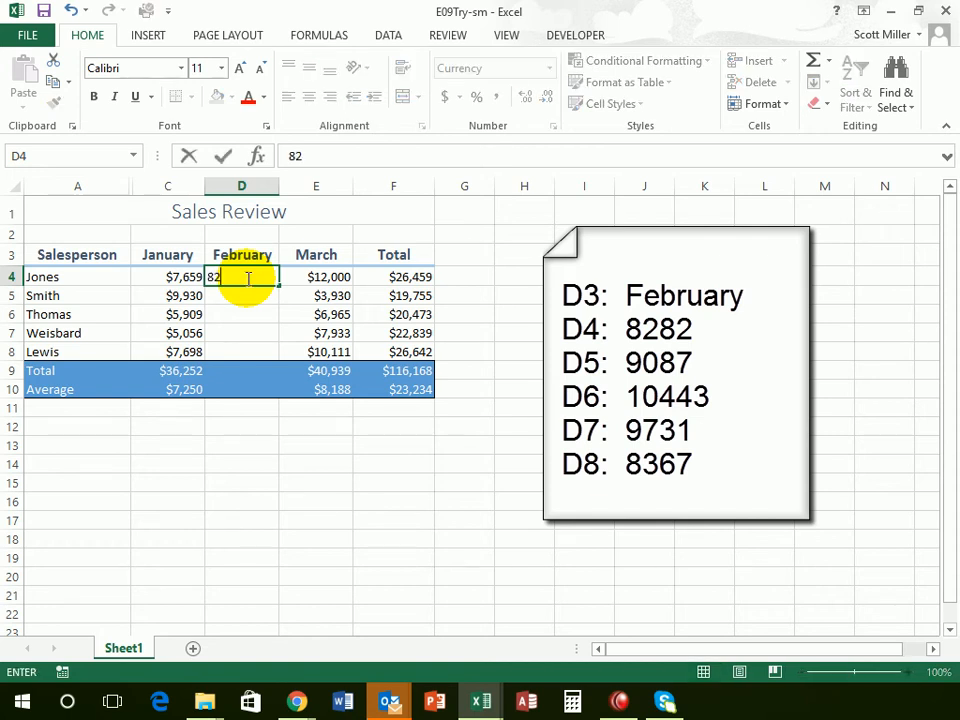
text(82)
key(Return)
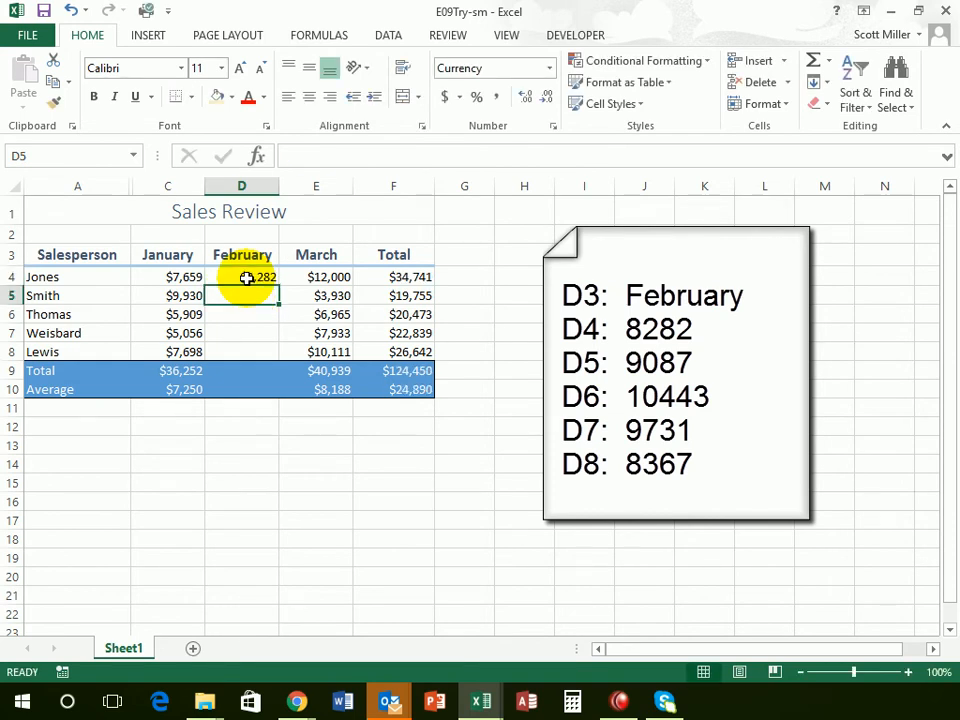
text(9087)
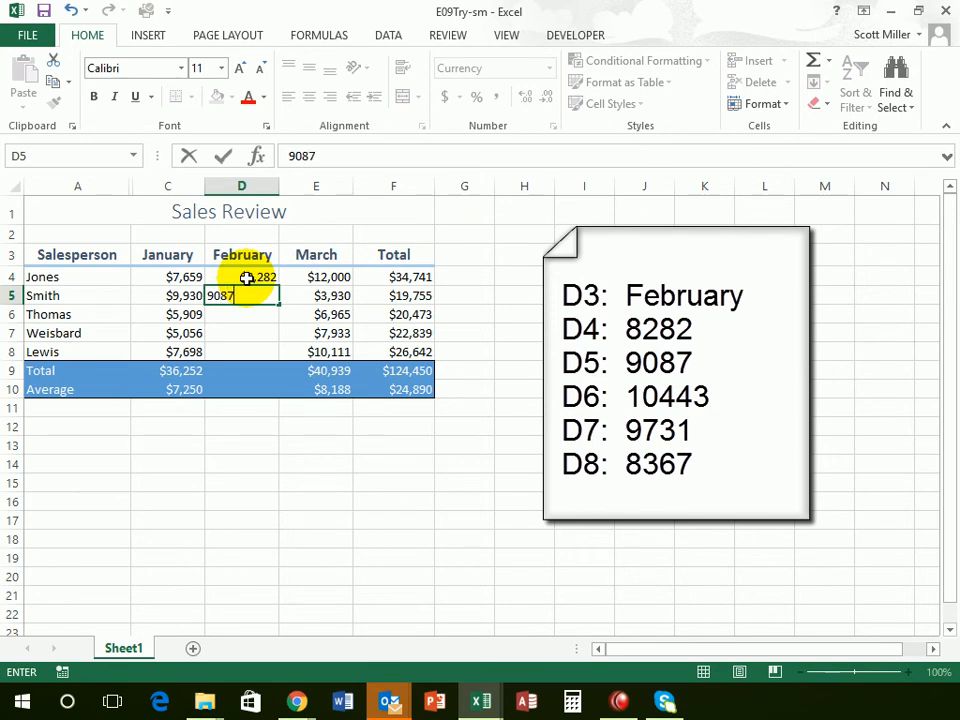
key(Return)
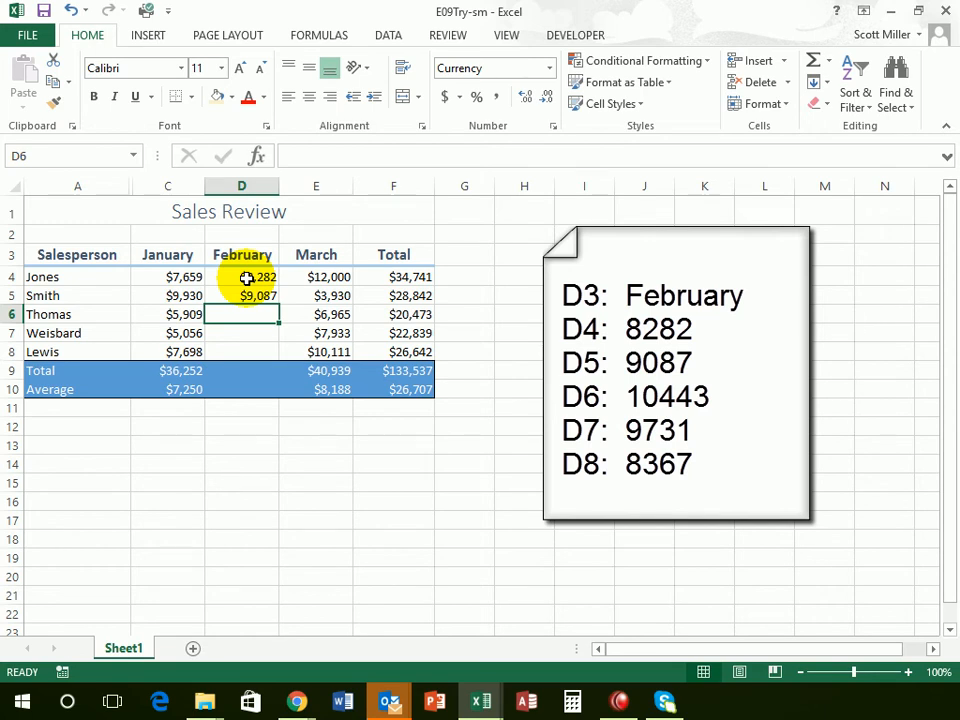
Step: Complete the February sales with 10443 in D6, 9731 in D7 and 8367 in D8
text(10)
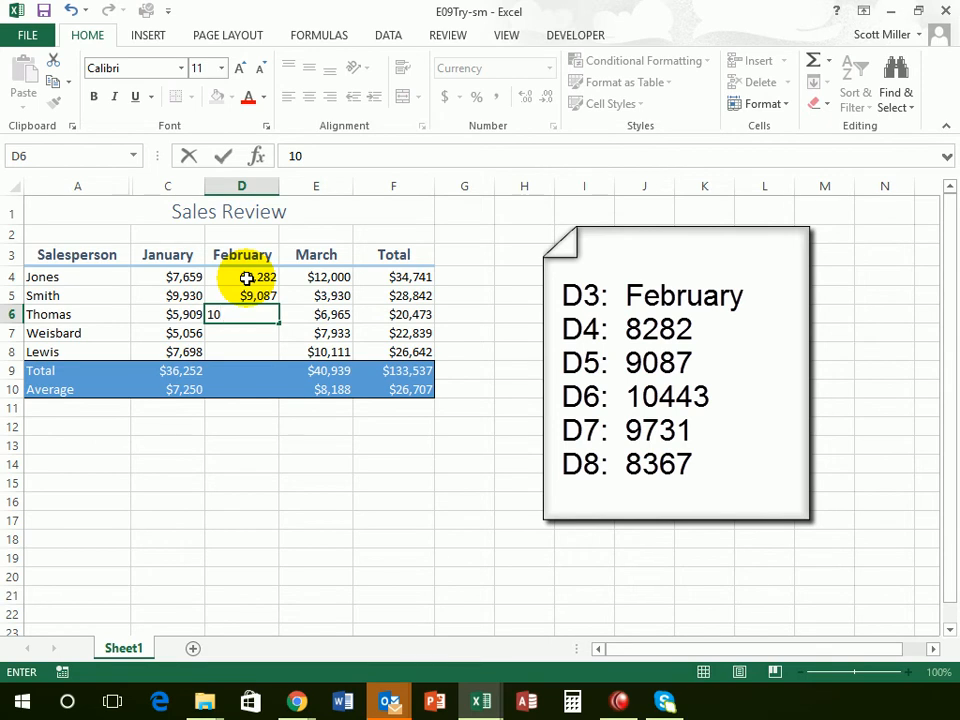
text(443)
key(Return)
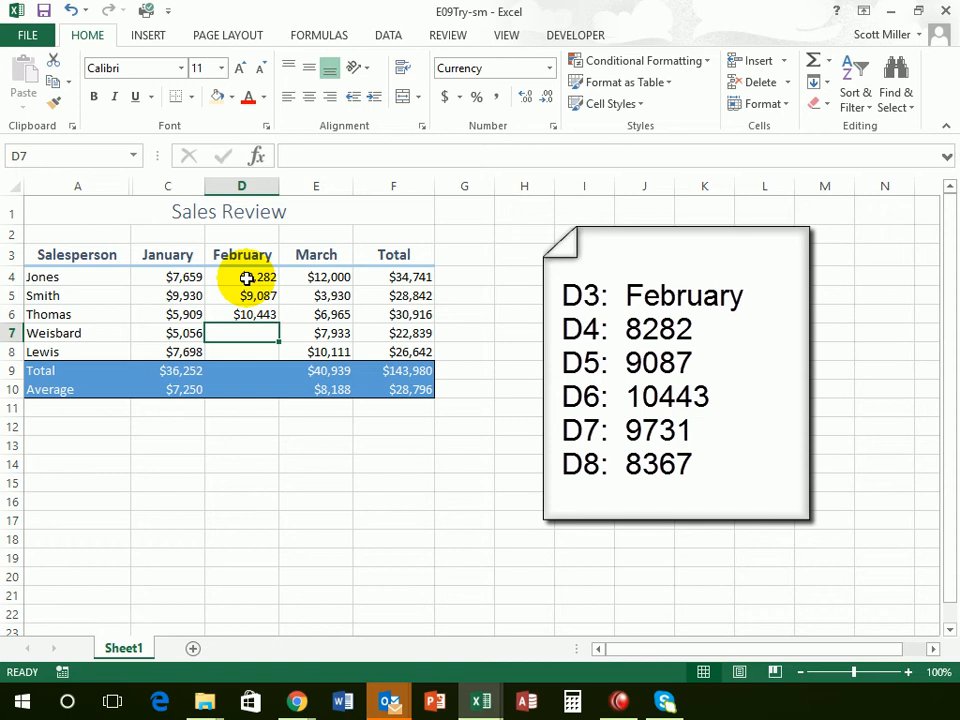
text(9731)
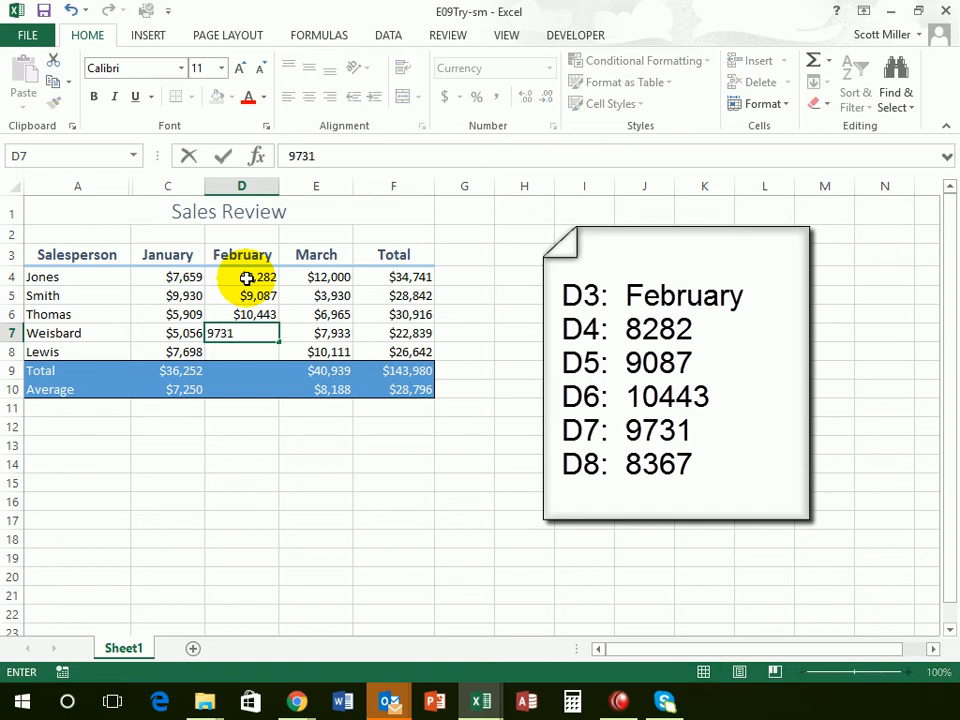
key(Return)
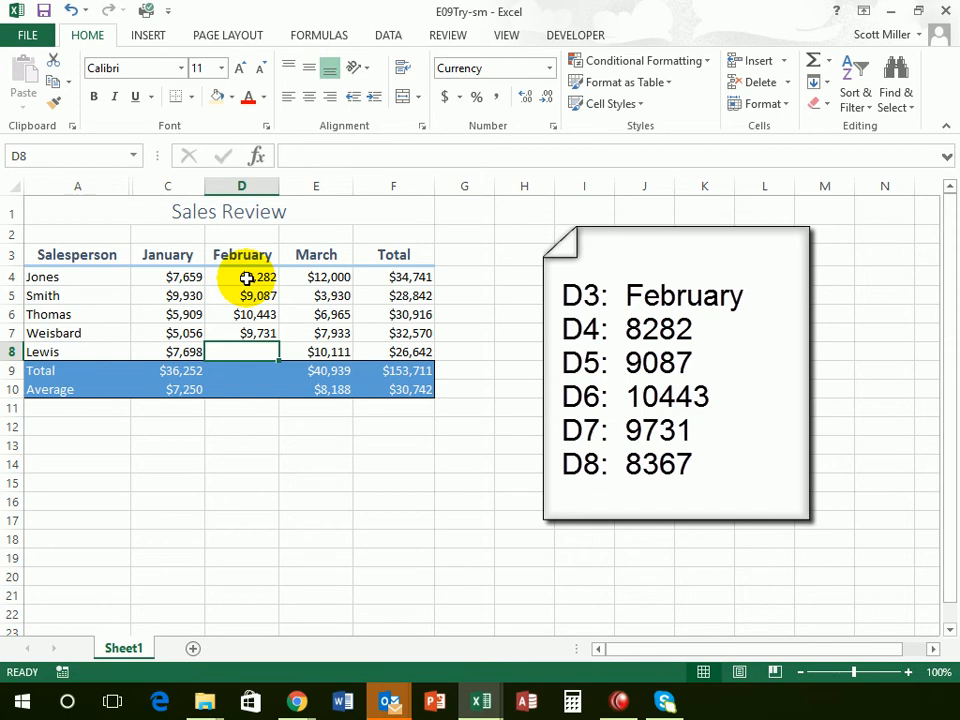
text(836)
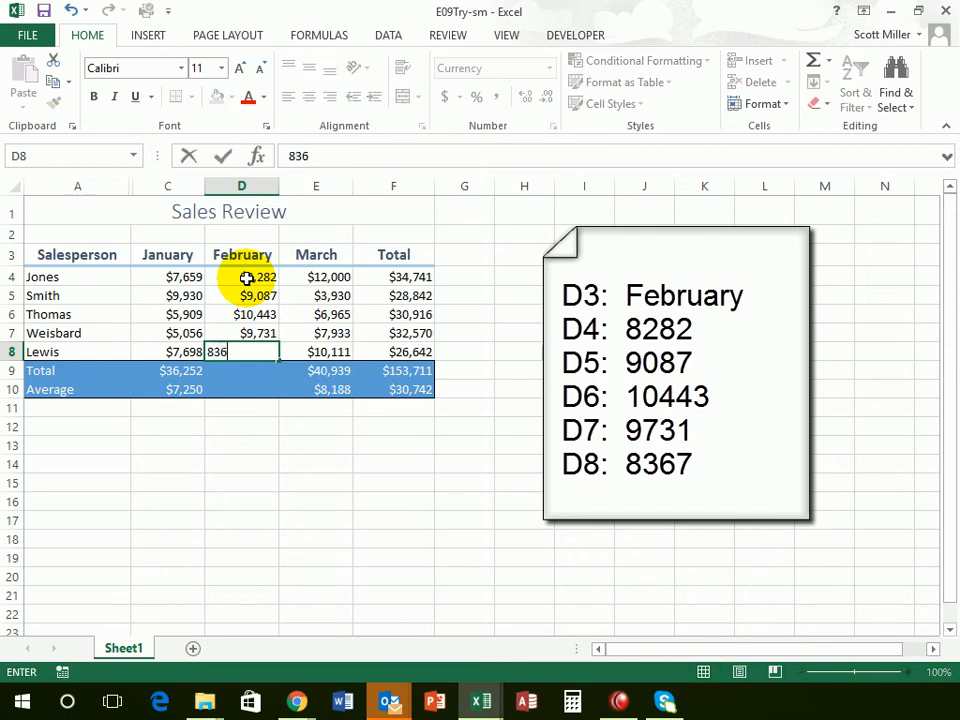
text(7)
key(Return)
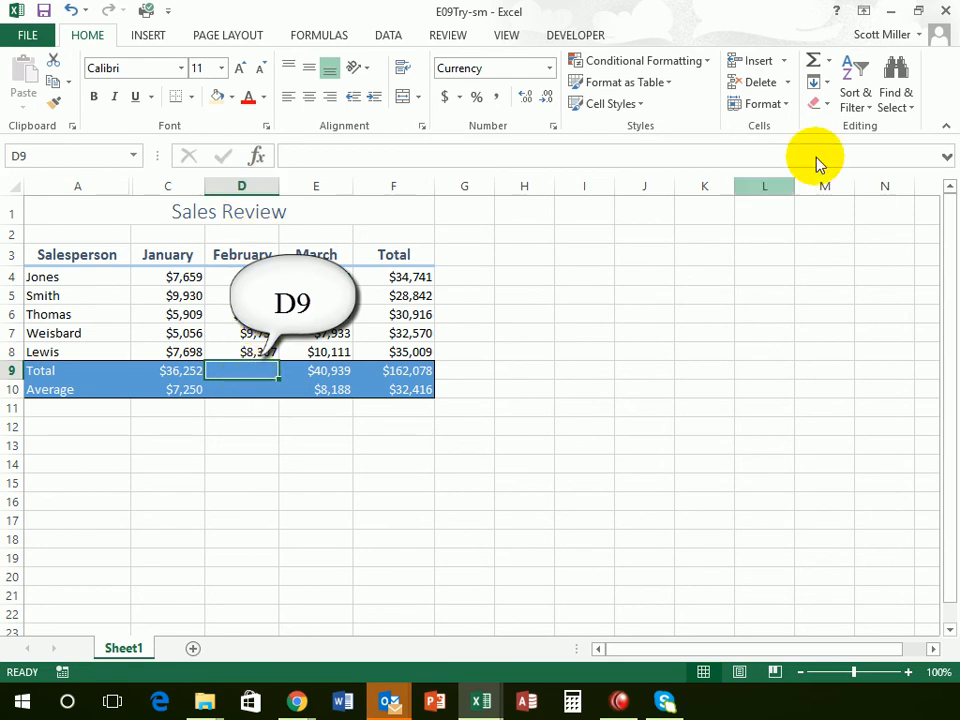
Step: Add the February total =SUM(D4:D8) in D9 and the February average =AVERAGE(D4:D8) in D10
click(813, 65)
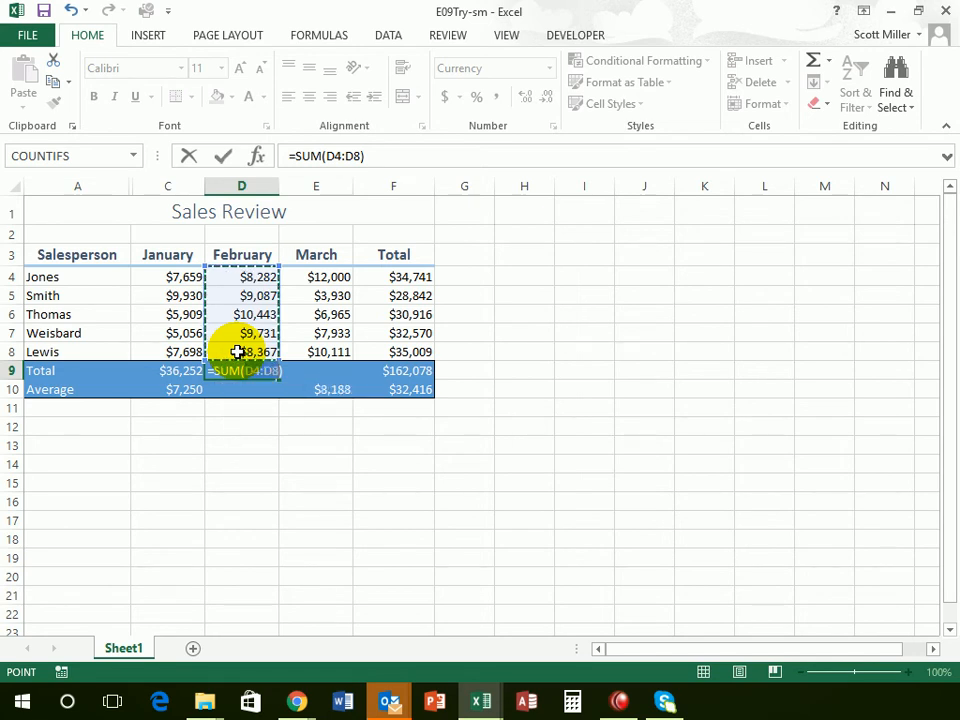
key(Return)
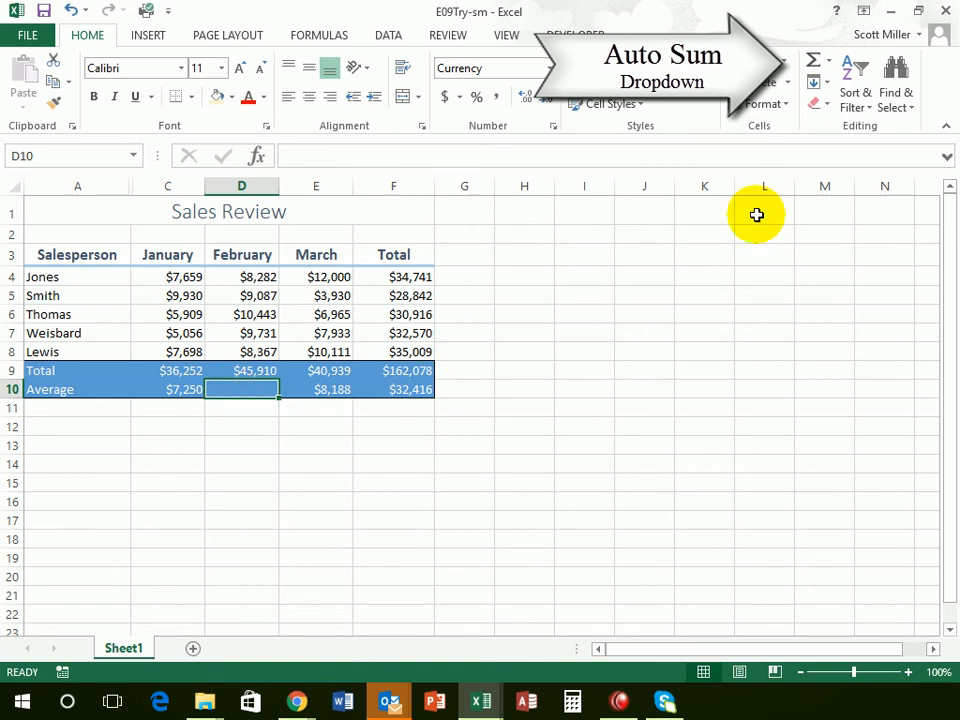
click(830, 67)
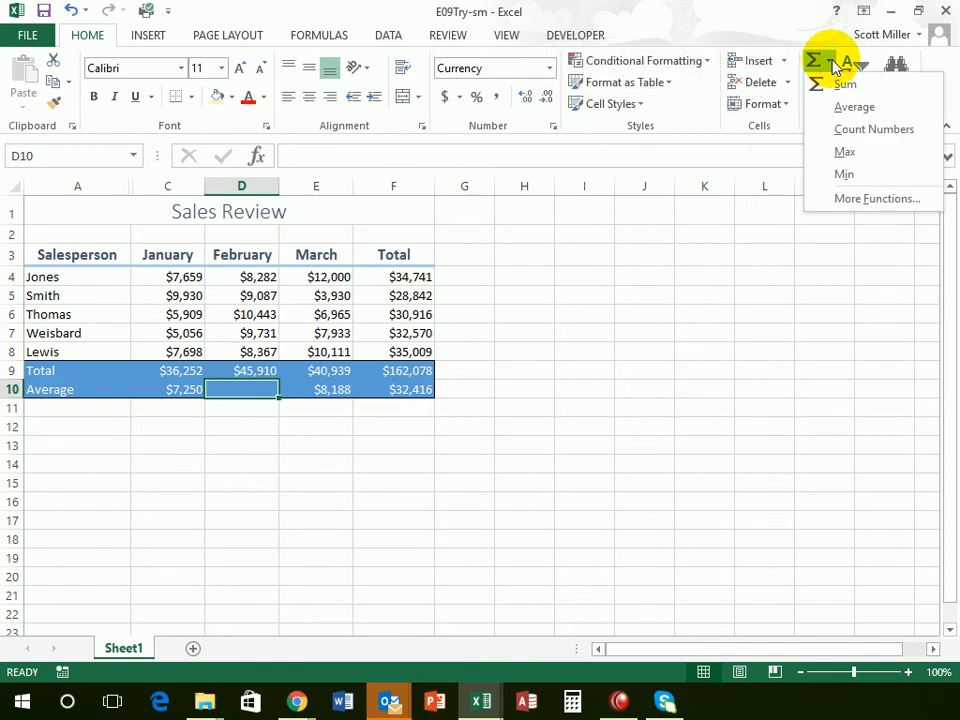
click(855, 107)
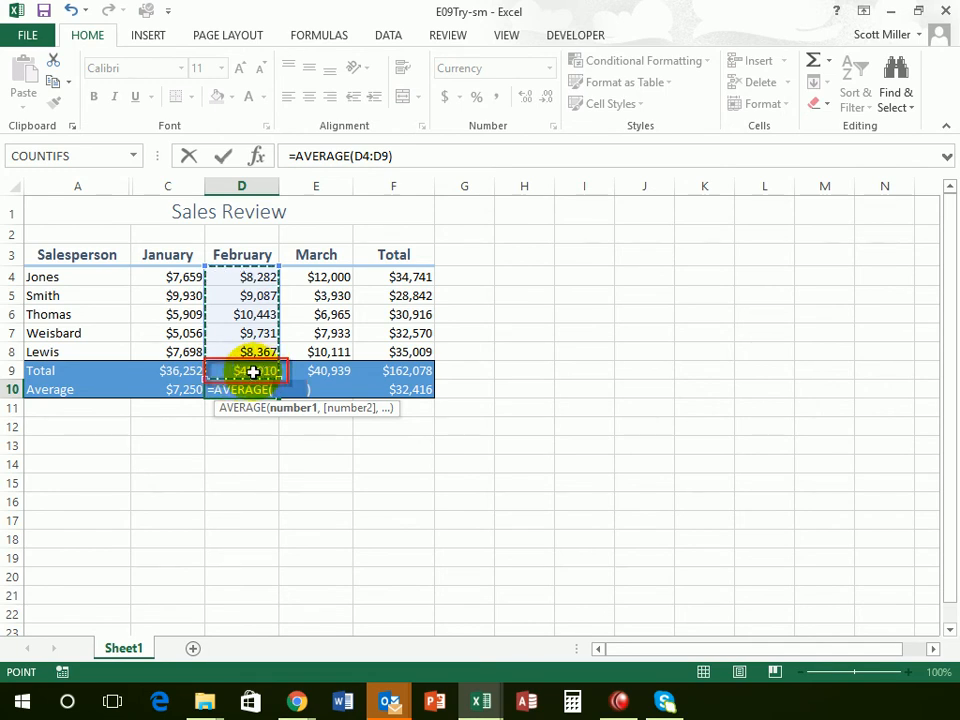
click(245, 277)
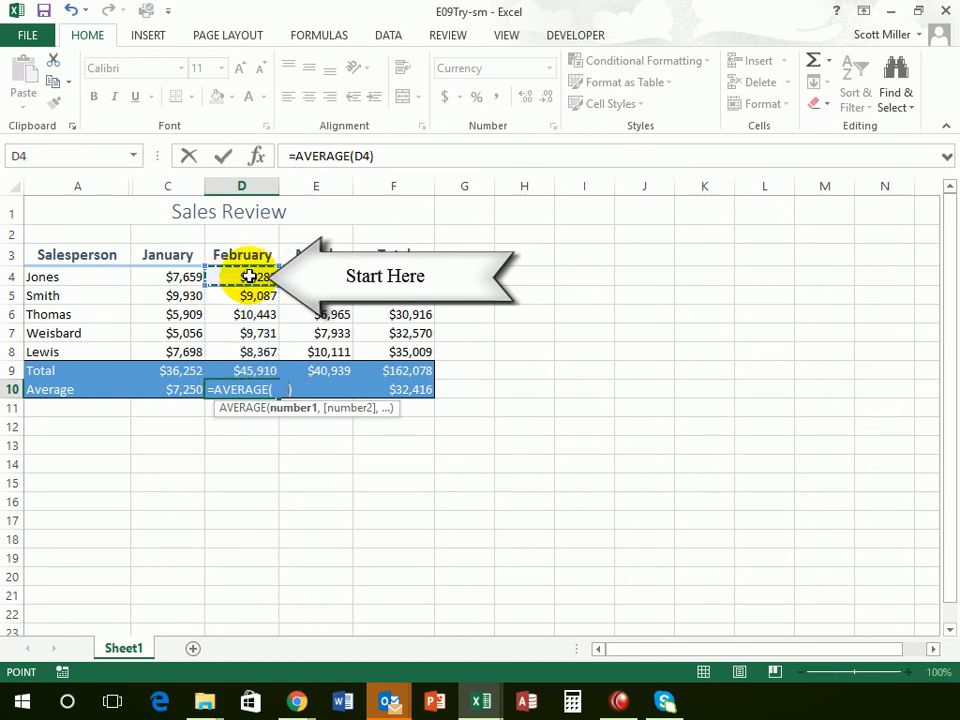
drag(249, 276, 243, 352)
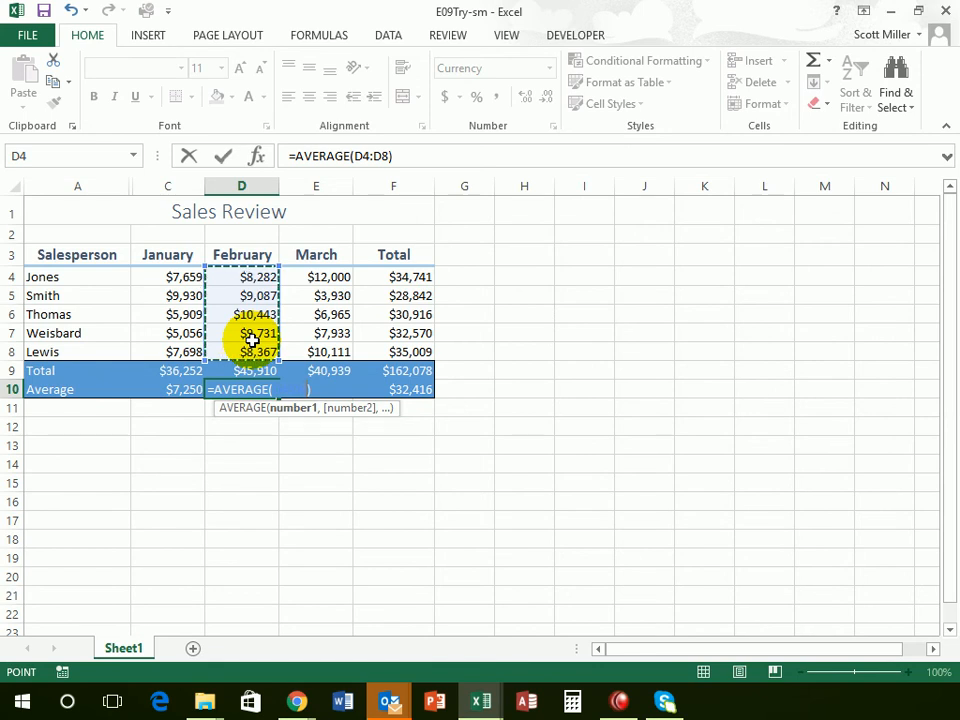
key(Return)
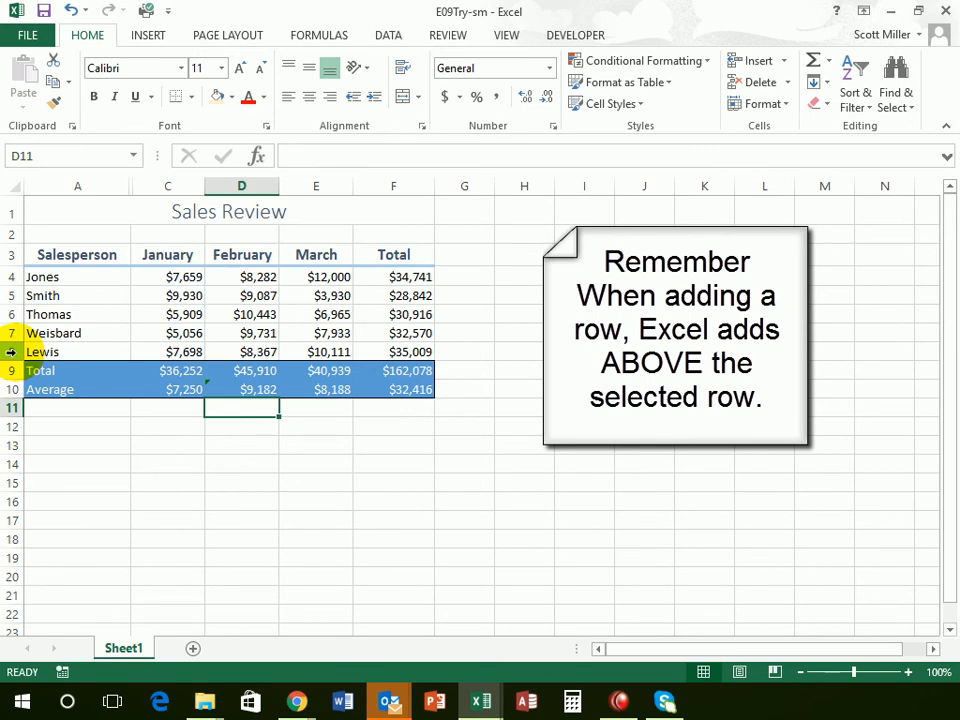
Step: Insert a new sheet row above row 8, directly over the last salesperson in the sales table
click(10, 352)
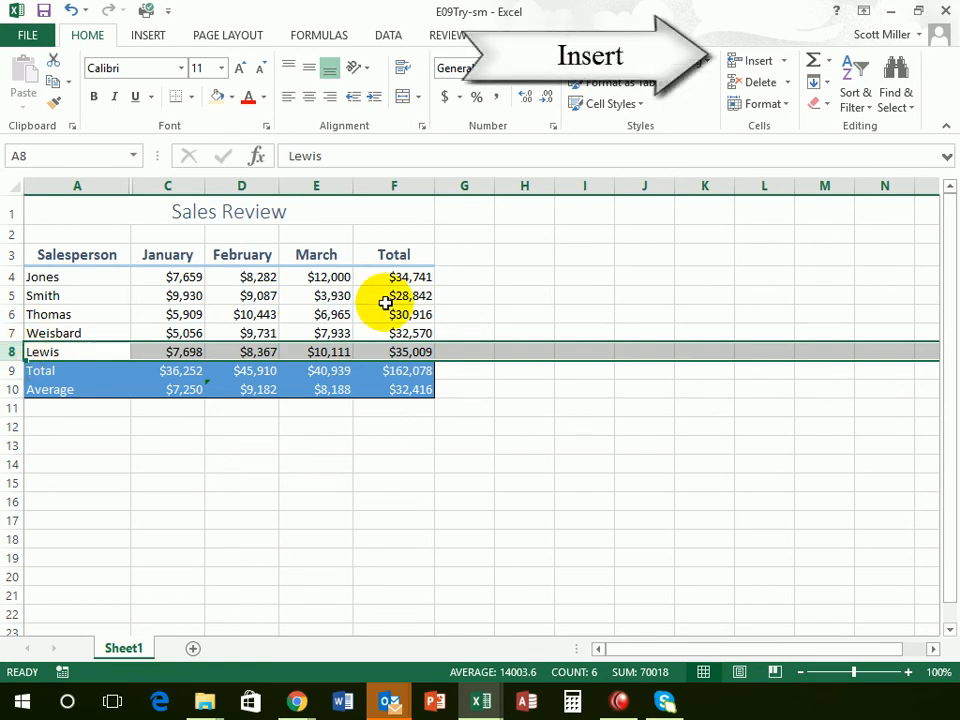
click(786, 64)
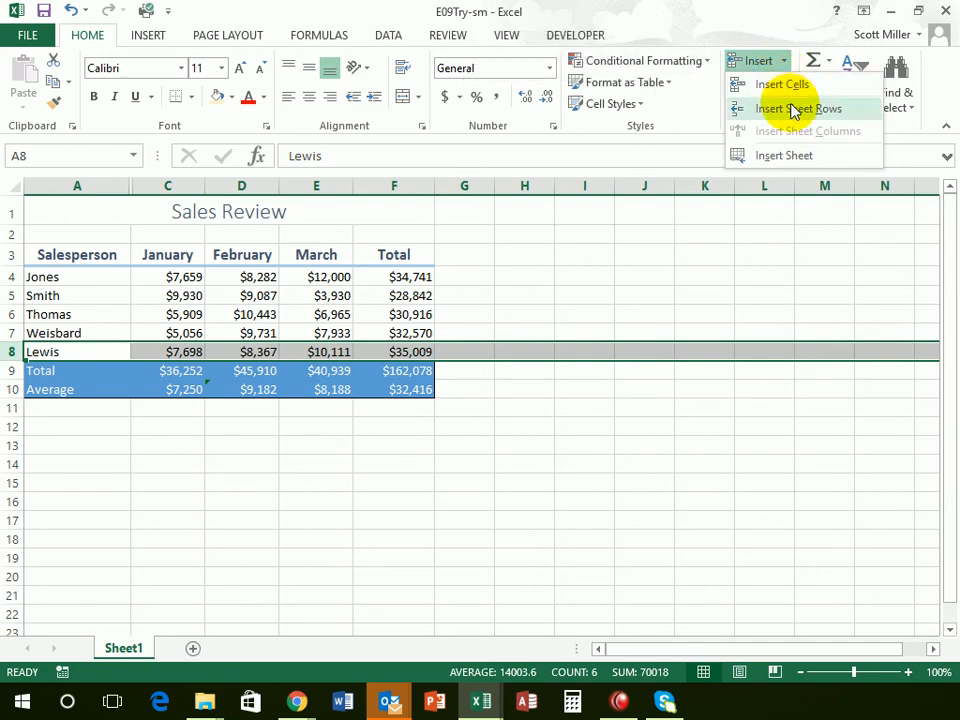
click(793, 109)
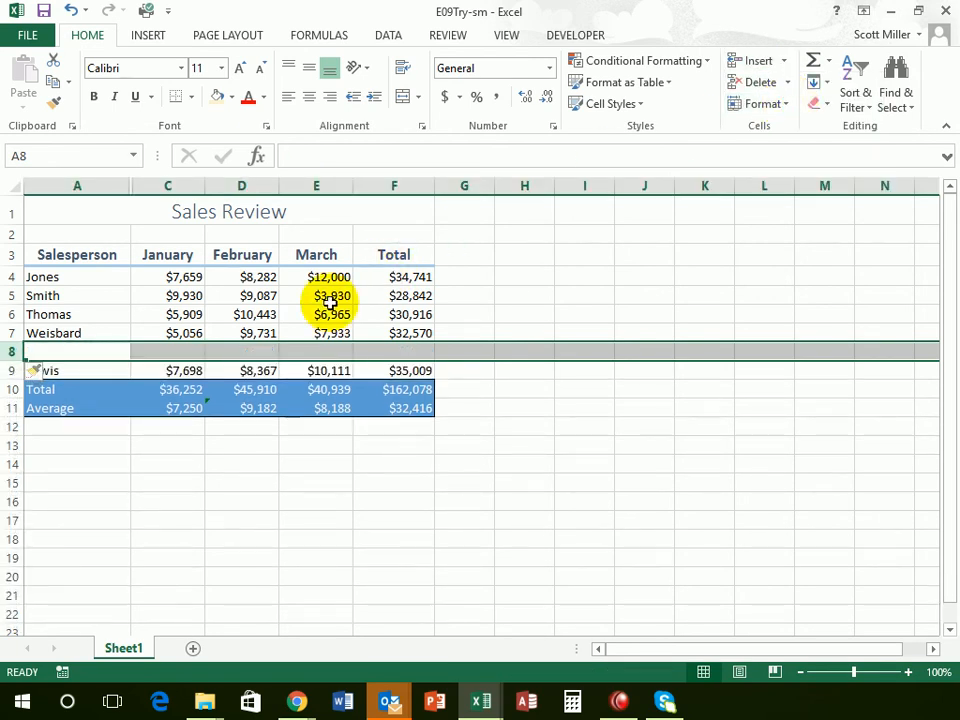
Step: Fill the new row with the salesperson's surname in A8, 8042 in C8, 6639 in D8 and 8088 in E8
click(62, 354)
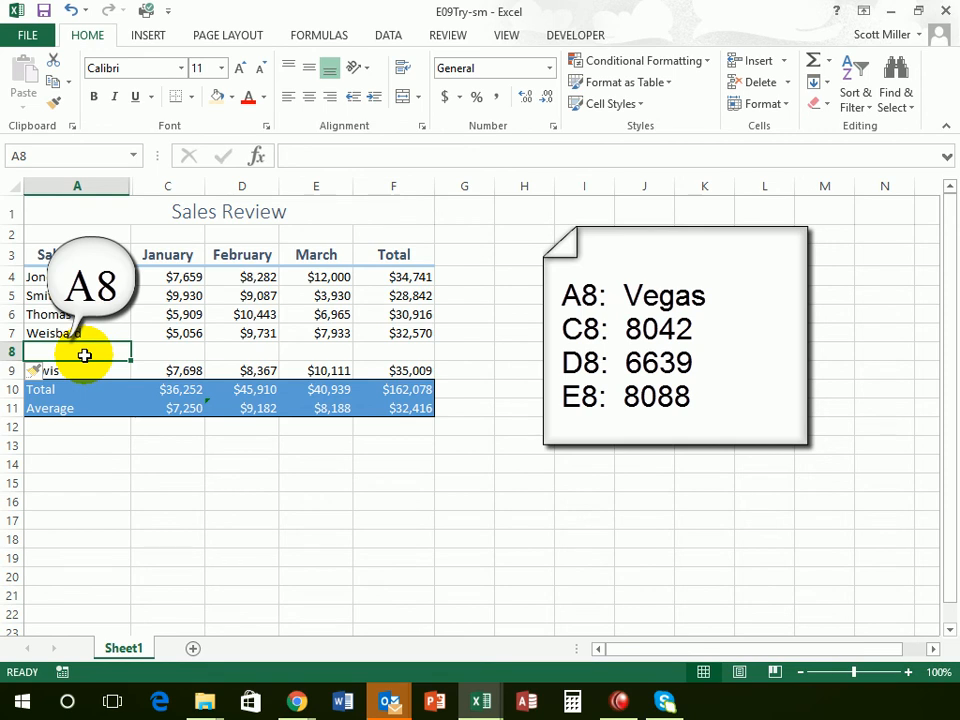
text(Ve)
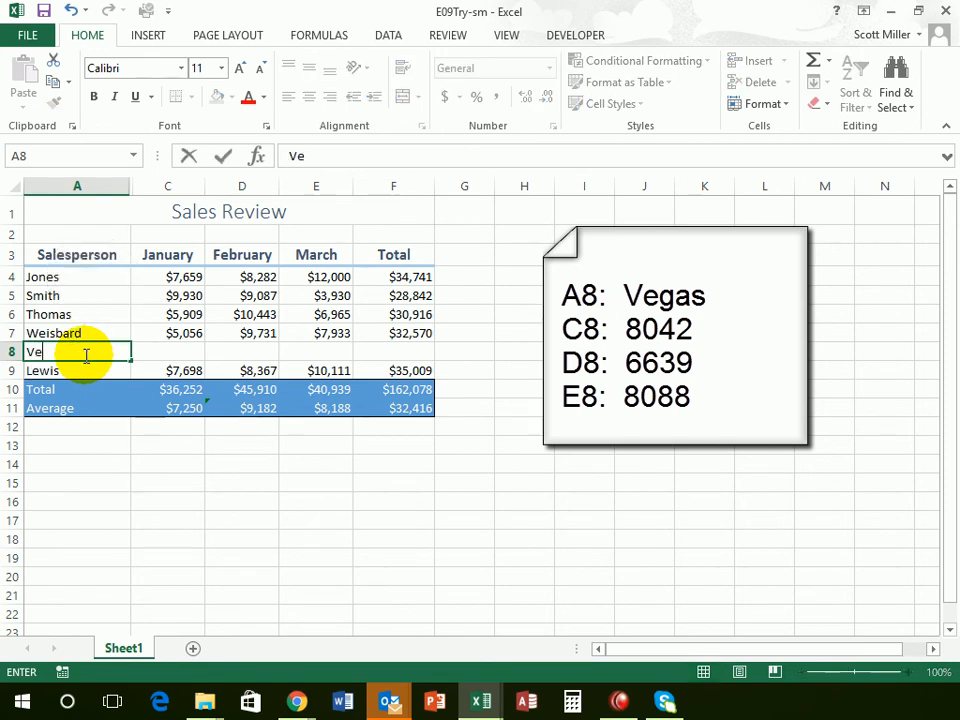
text(gas)
key(Tab)
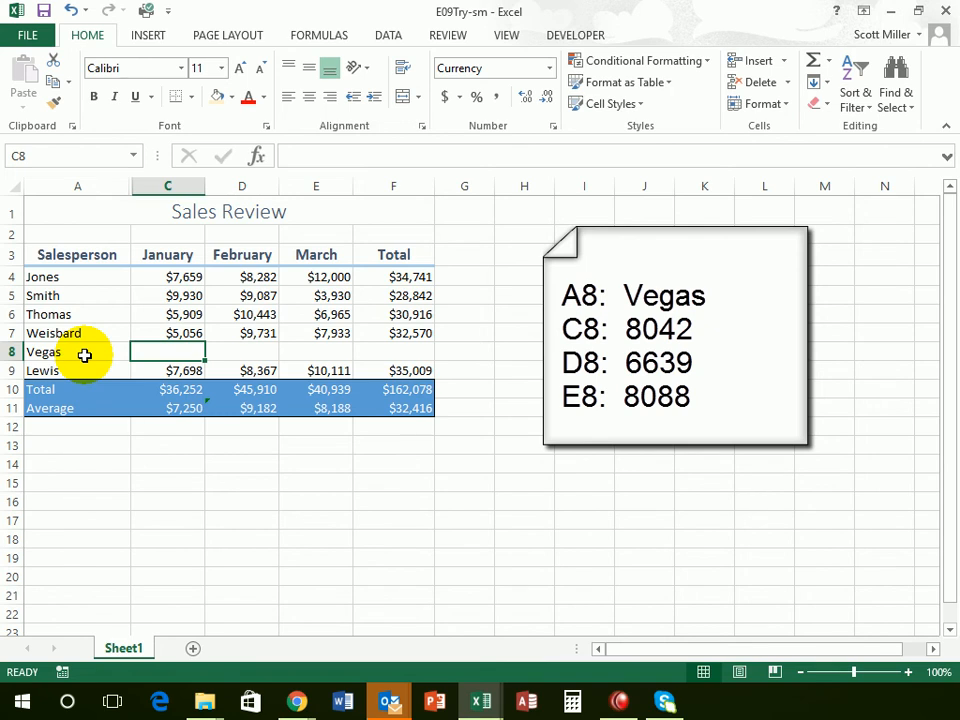
text(8042)
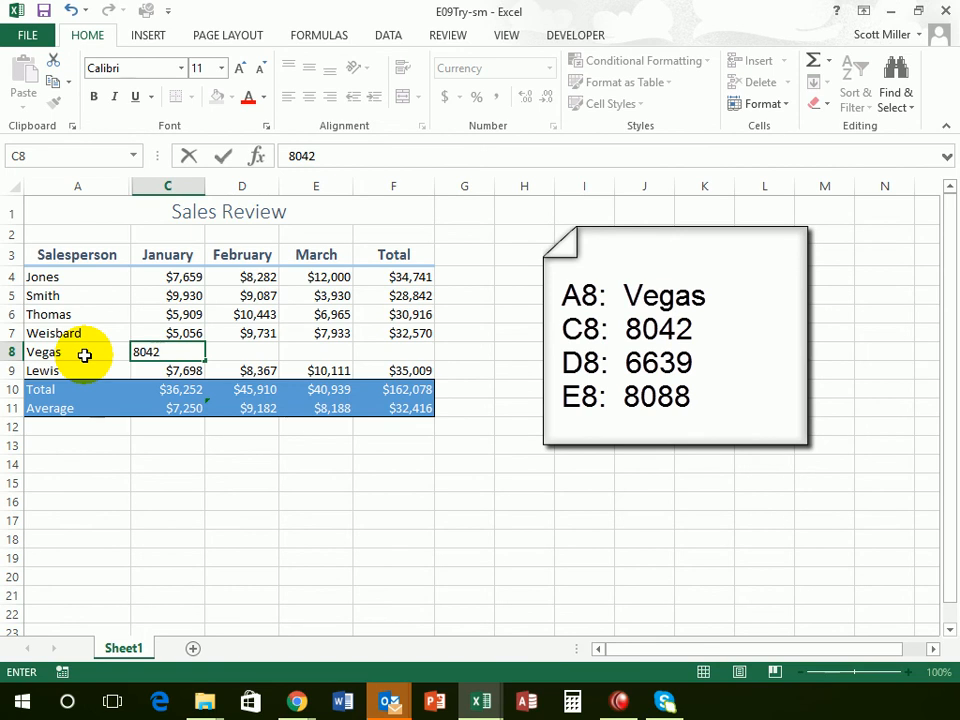
key(Tab)
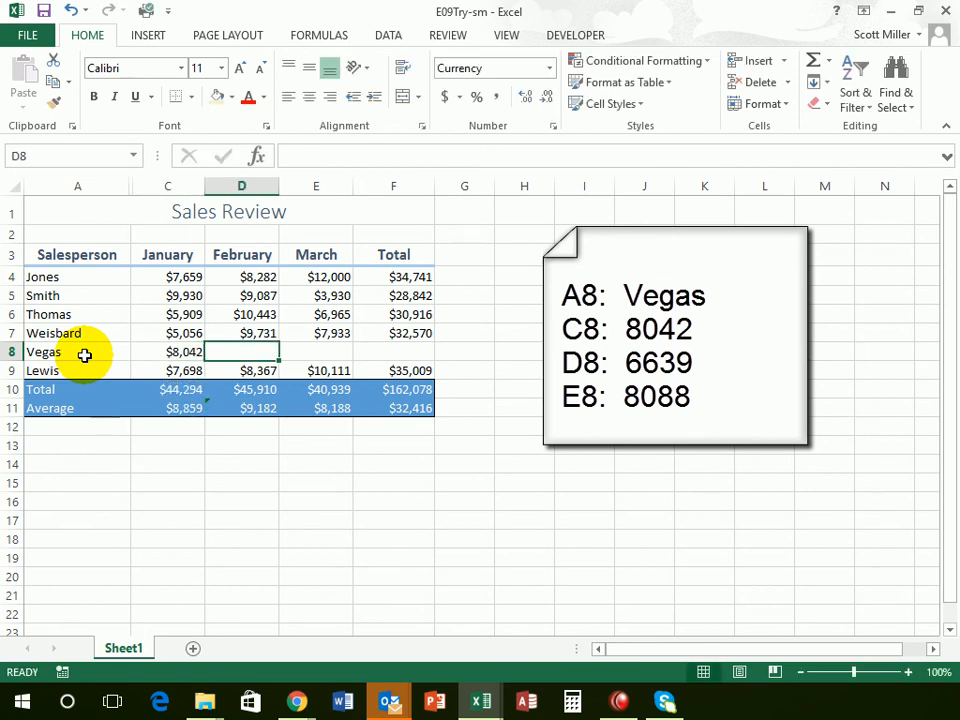
text(6639)
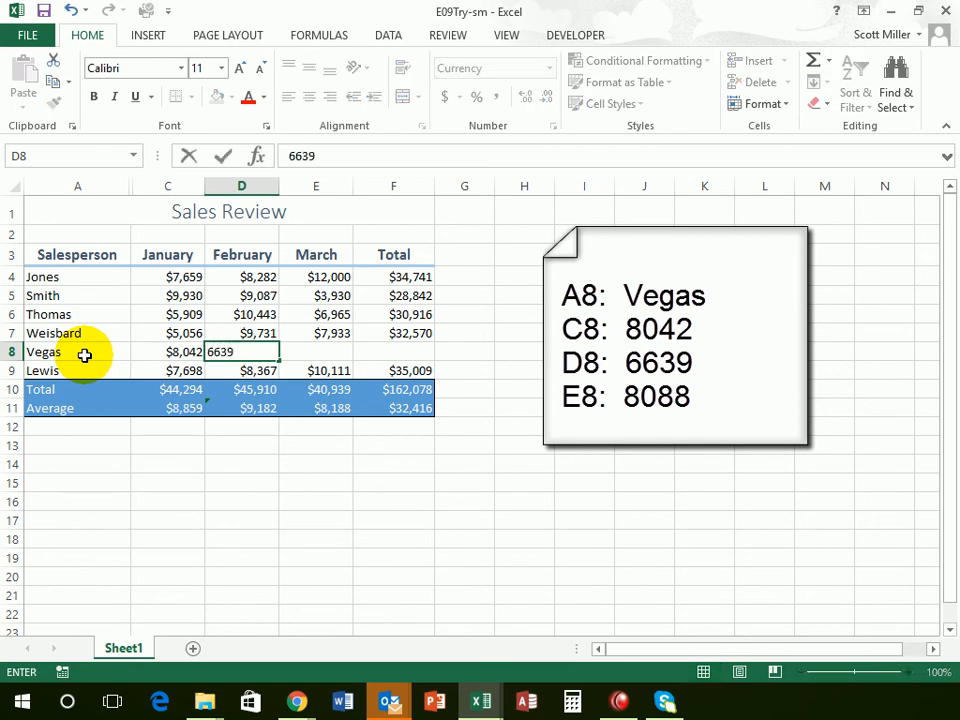
key(Tab)
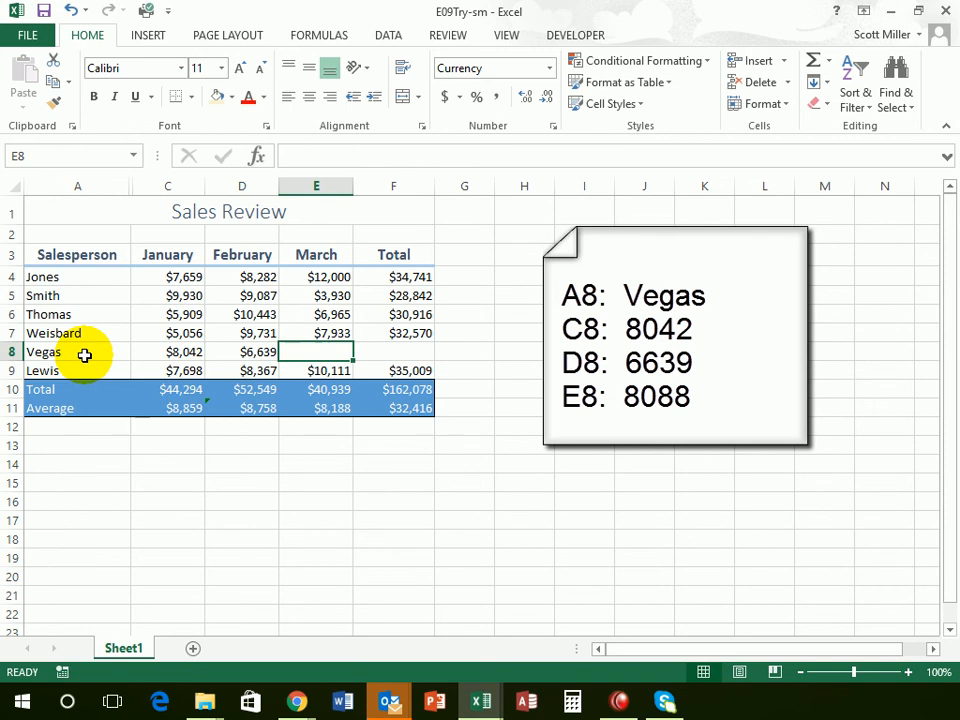
text(8)
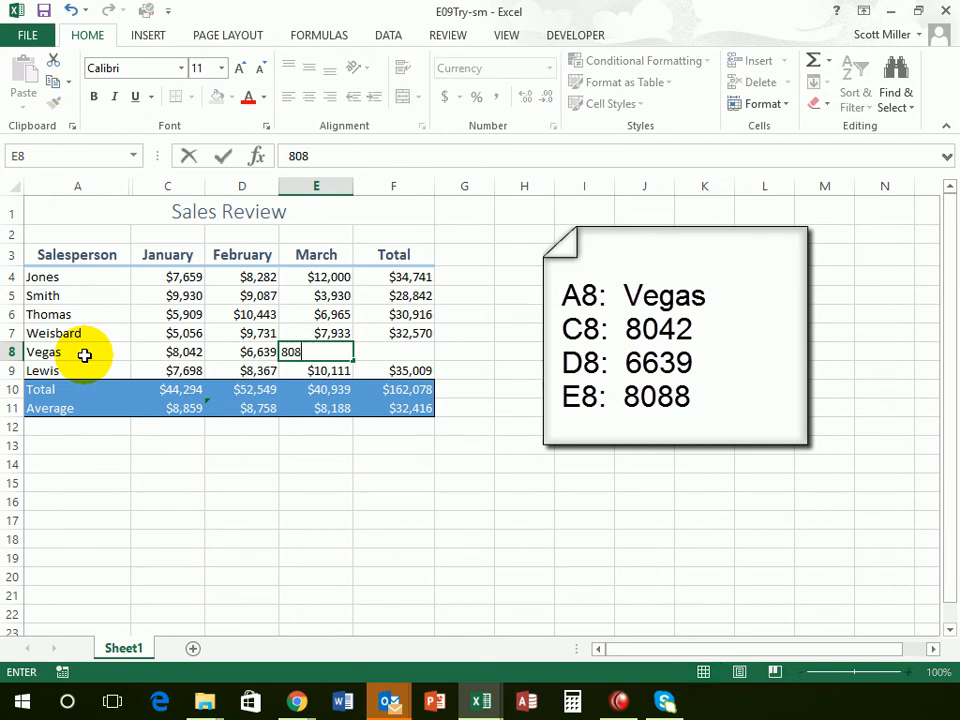
text(,088)
key(Tab)
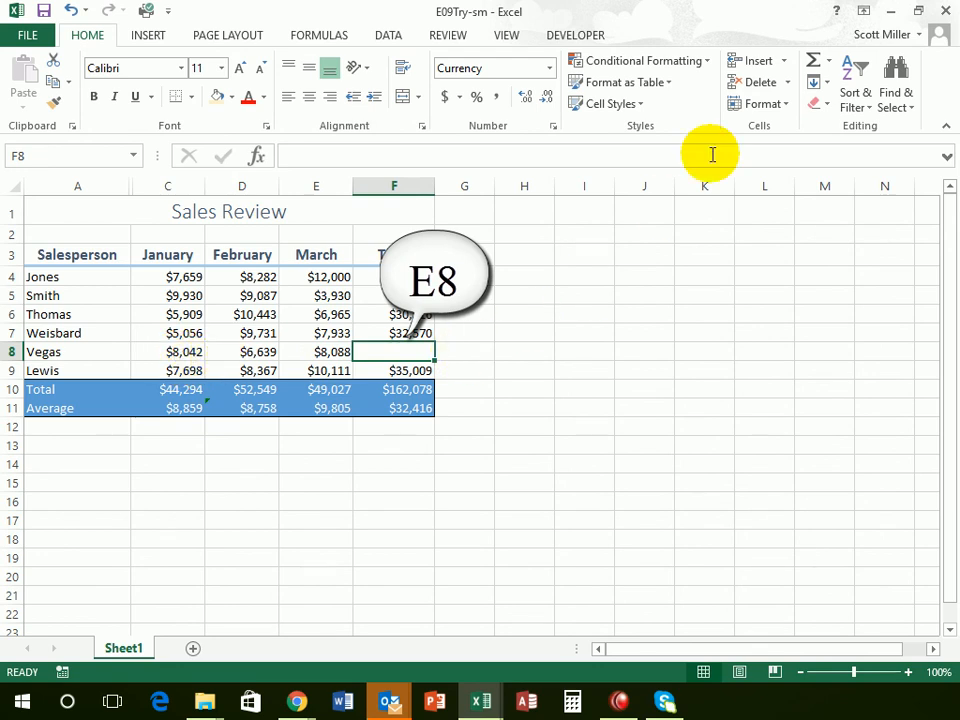
Step: Total the new salesperson's January to March sales in F8 with =SUM(C8:E8)
click(811, 59)
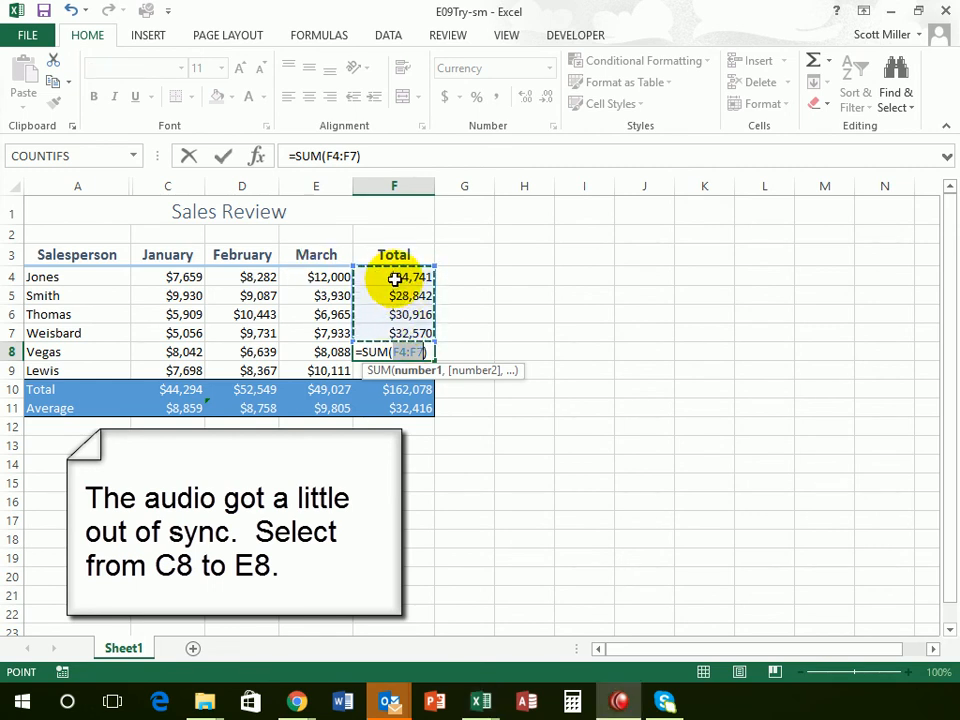
drag(393, 280, 390, 330)
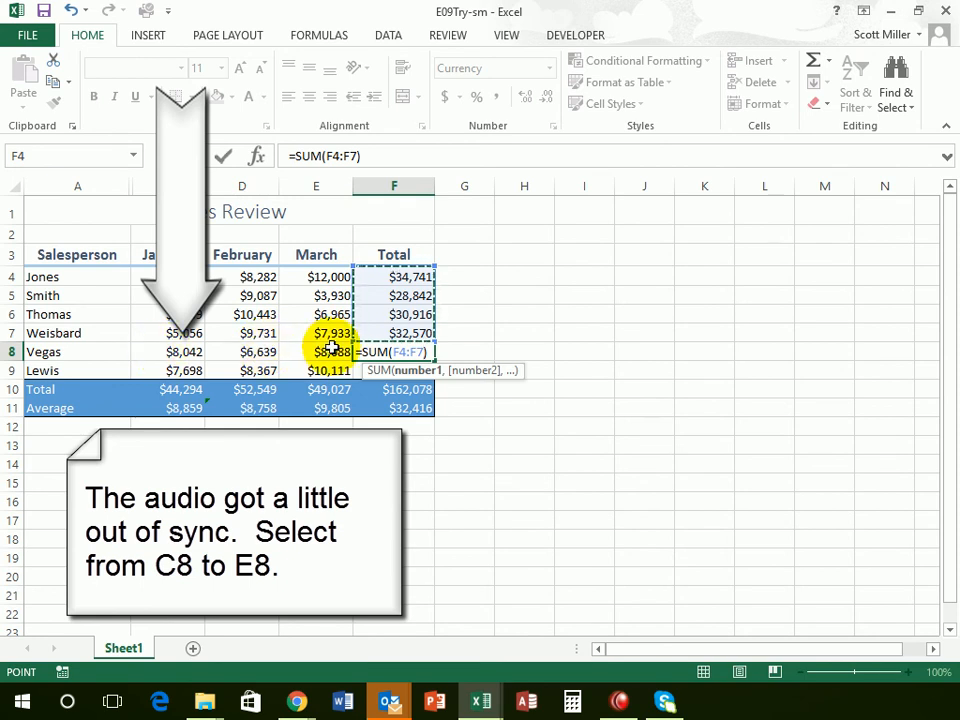
click(178, 351)
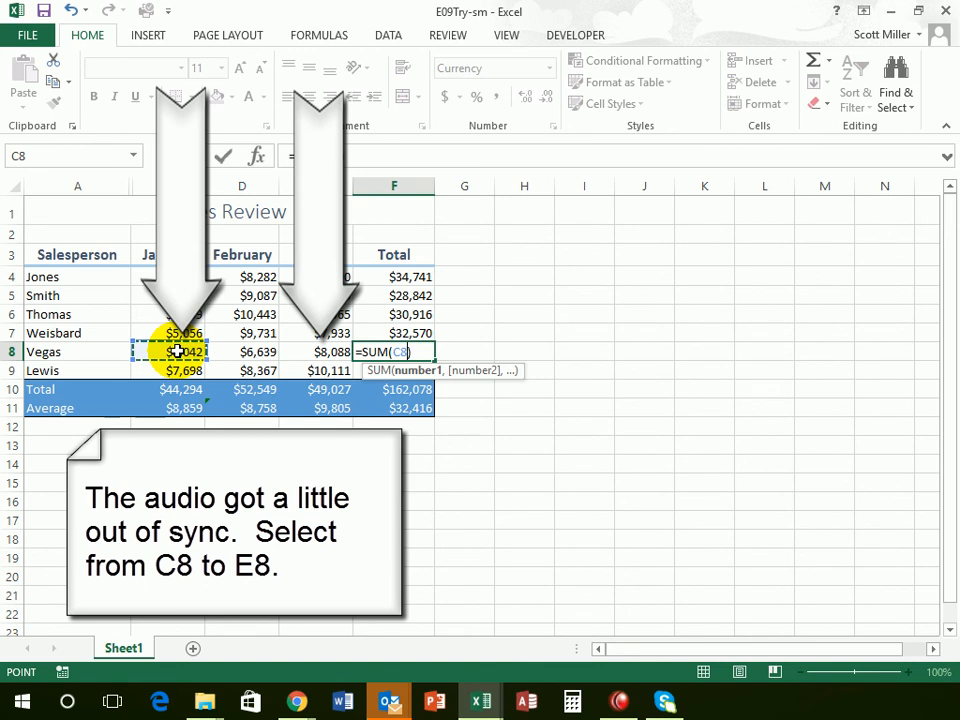
drag(186, 350, 316, 350)
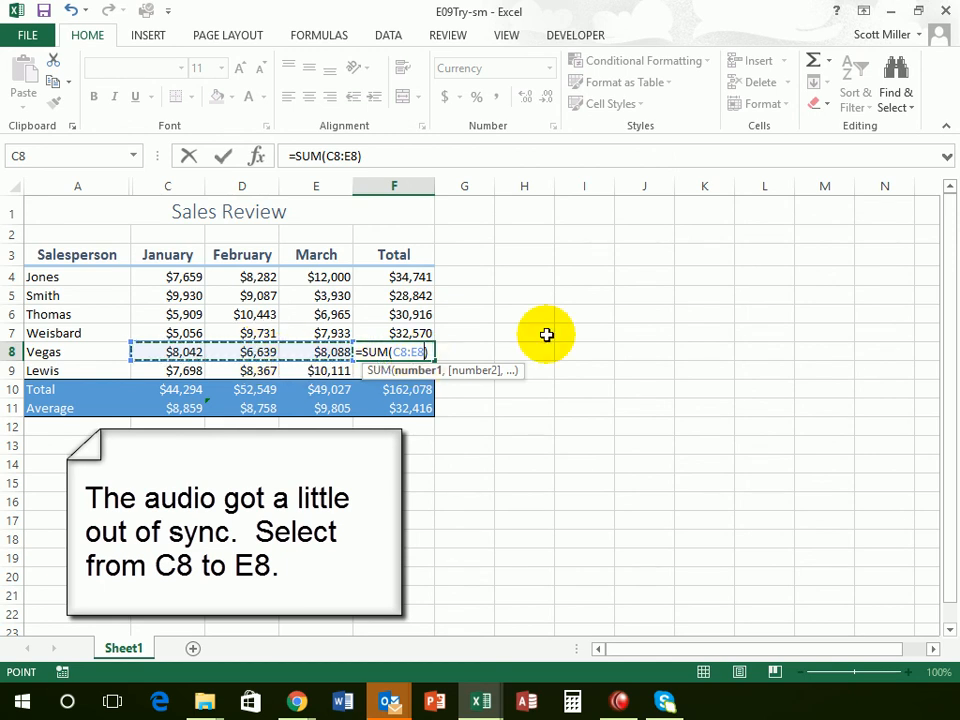
key(ctrl+Return)
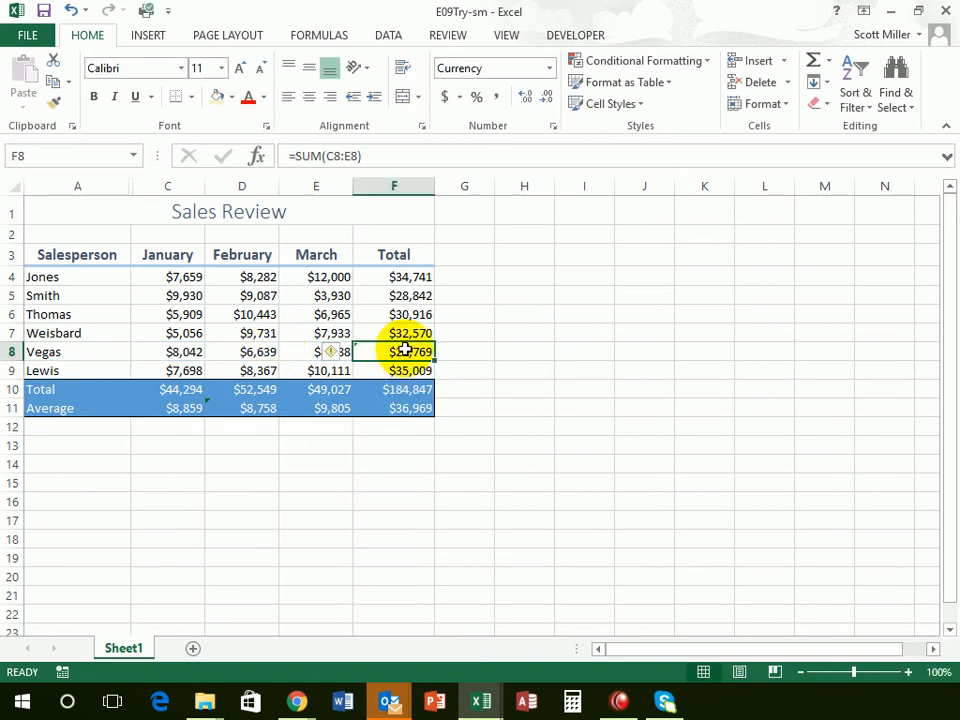
click(344, 353)
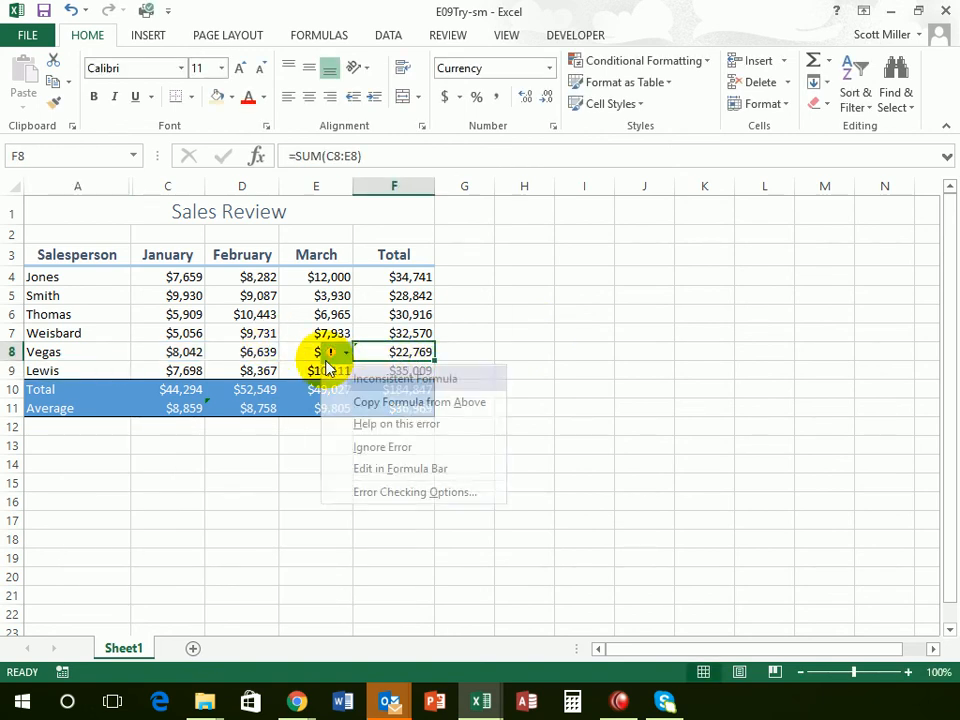
click(170, 333)
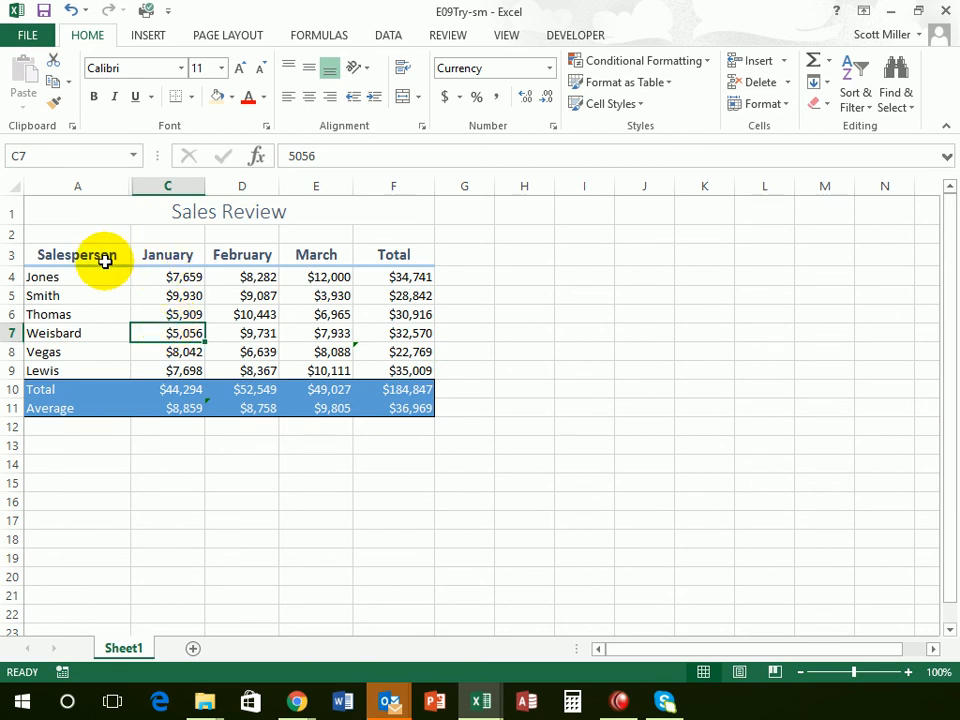
Step: Copy the sales data from A3 to E9 and paste it transposed starting at A13
click(68, 256)
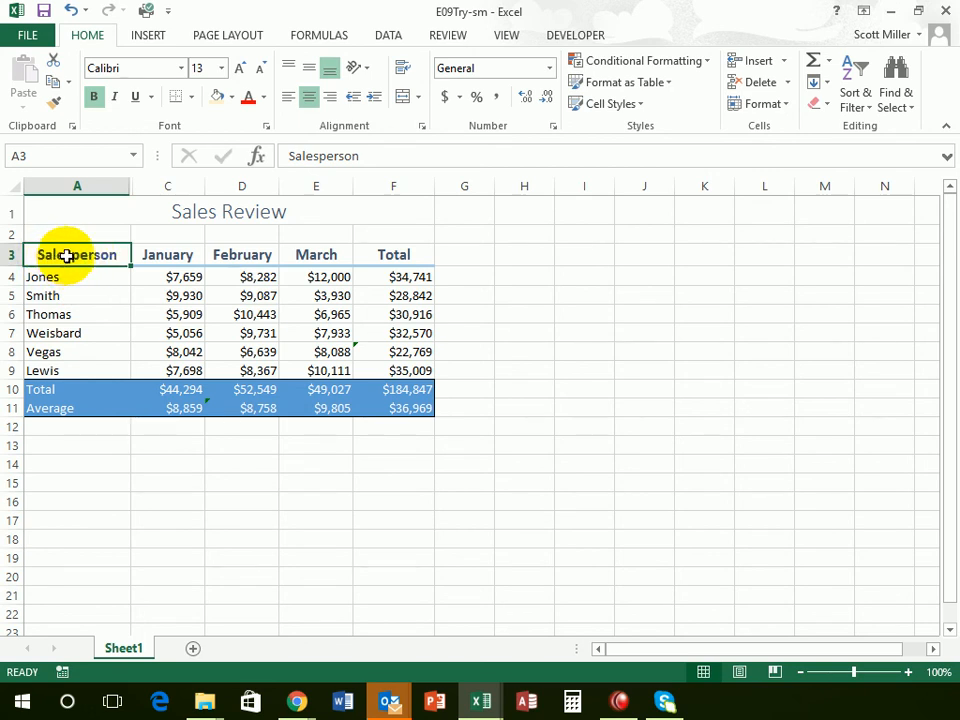
drag(94, 261, 339, 369)
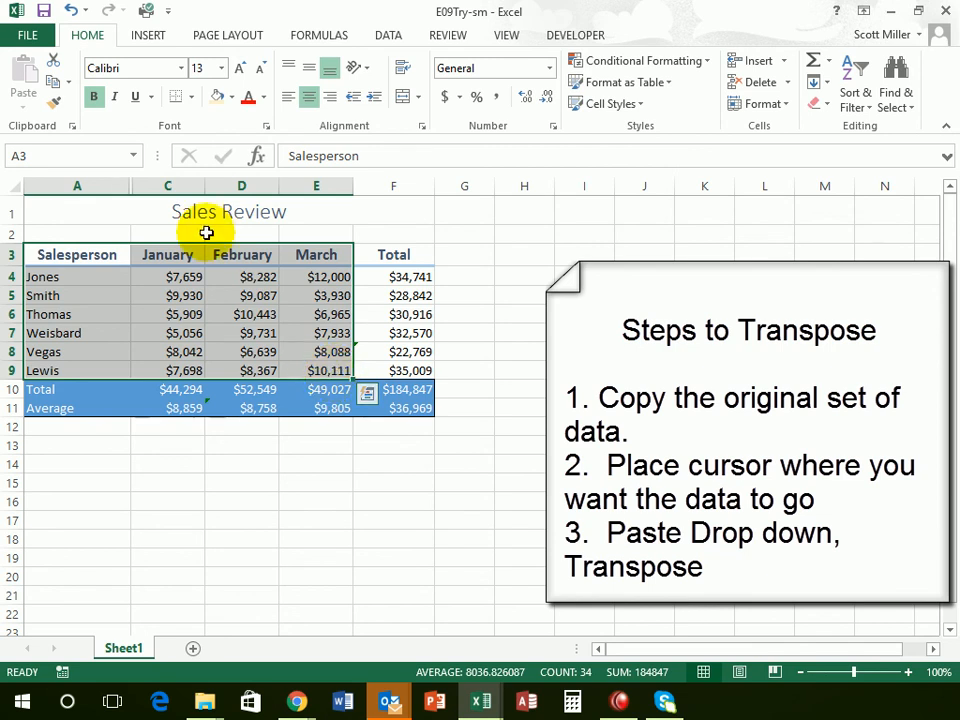
click(53, 82)
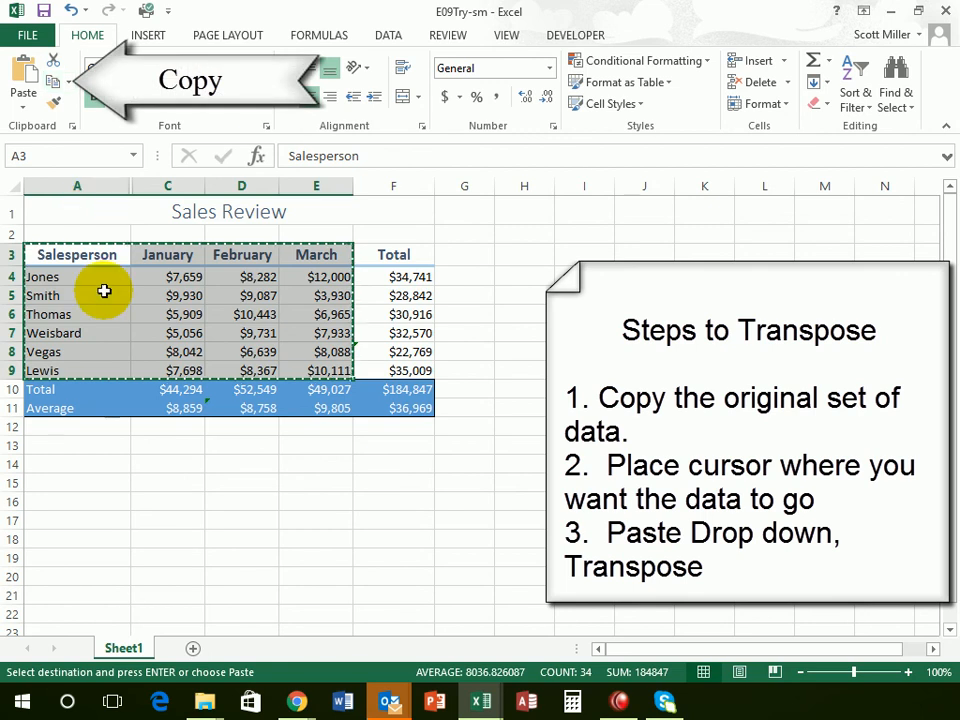
click(80, 447)
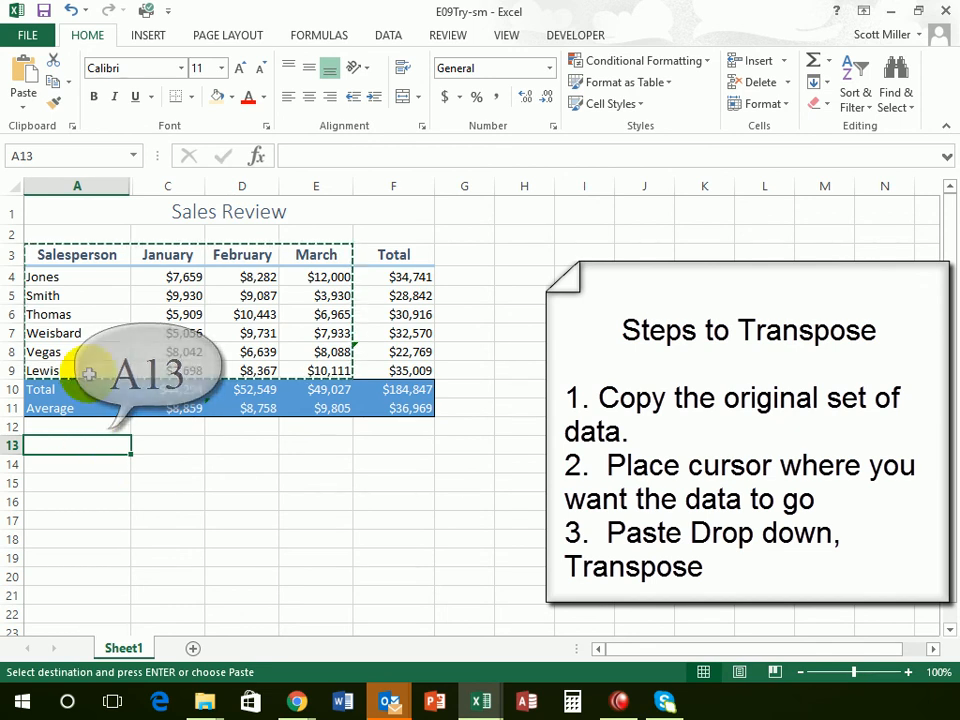
click(22, 100)
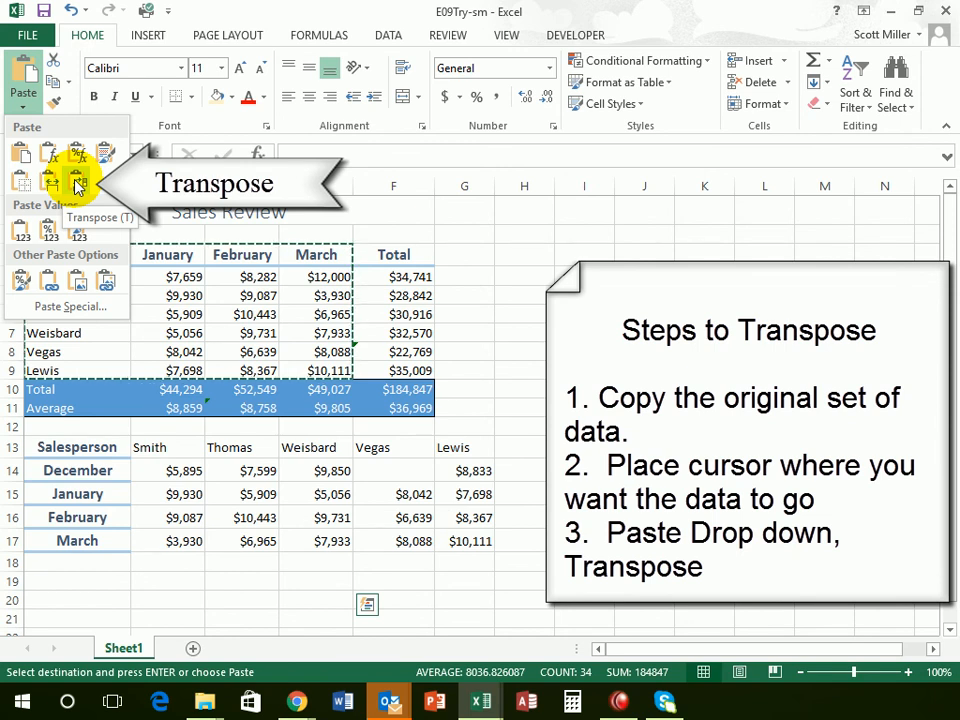
click(79, 185)
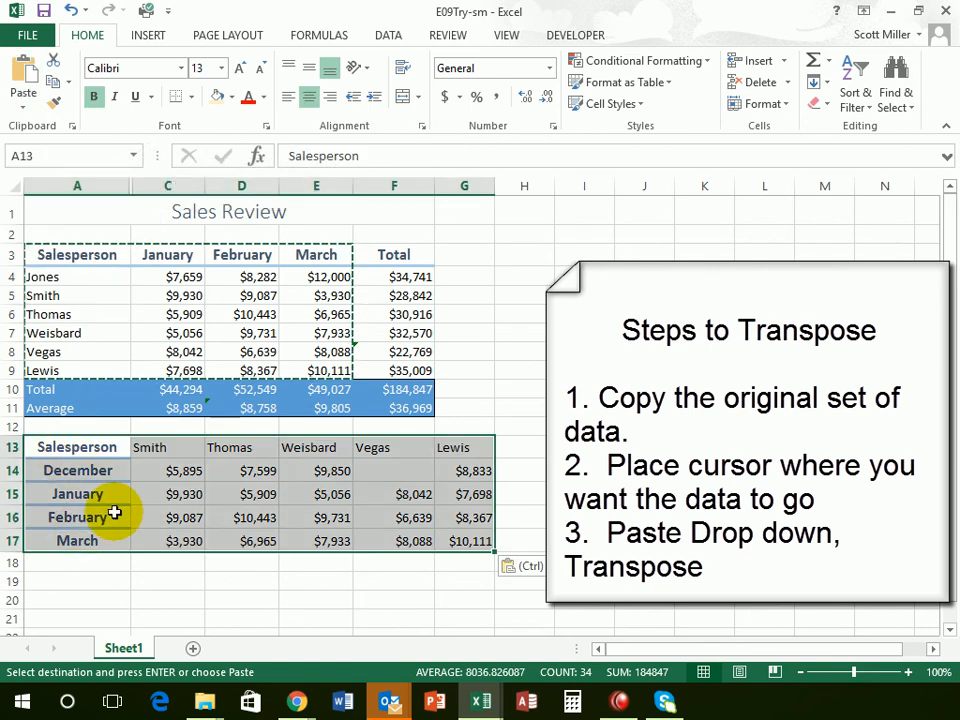
click(90, 458)
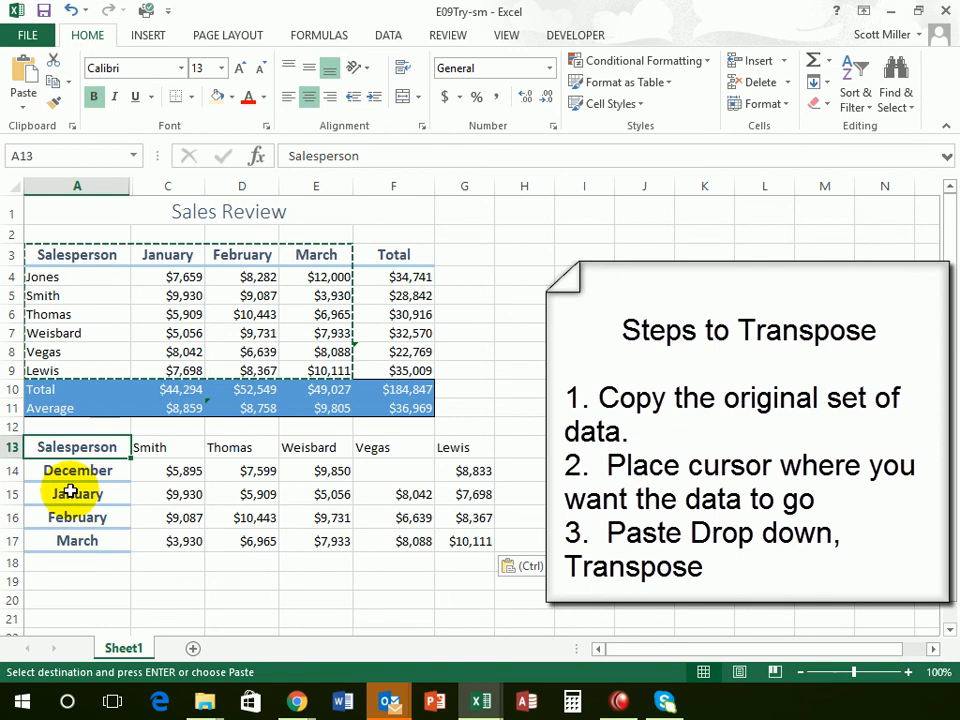
key(Right)
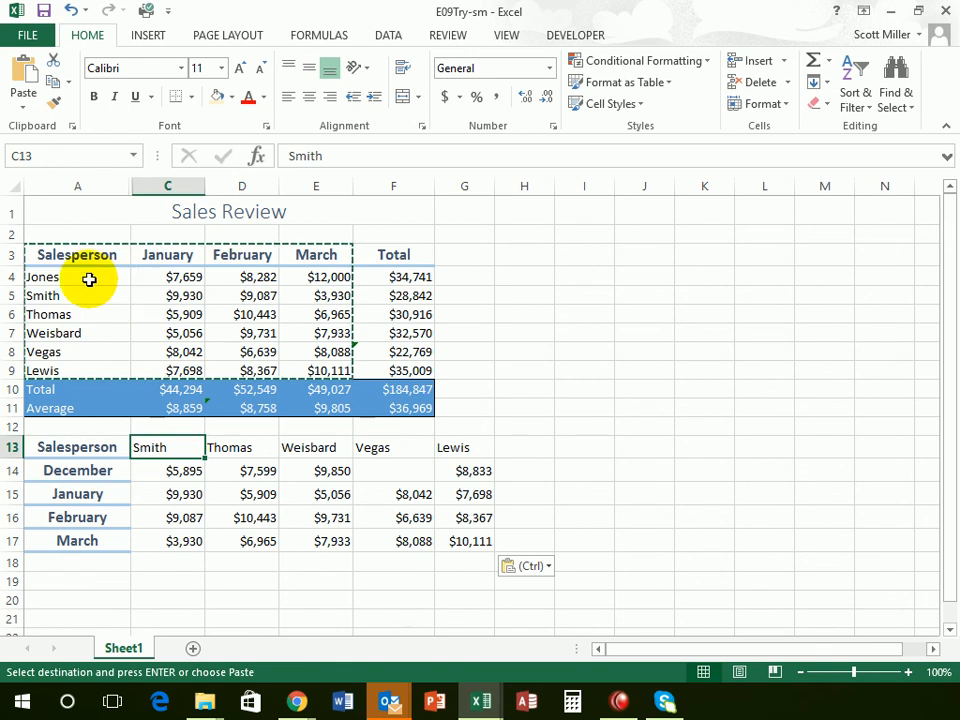
key(F10)
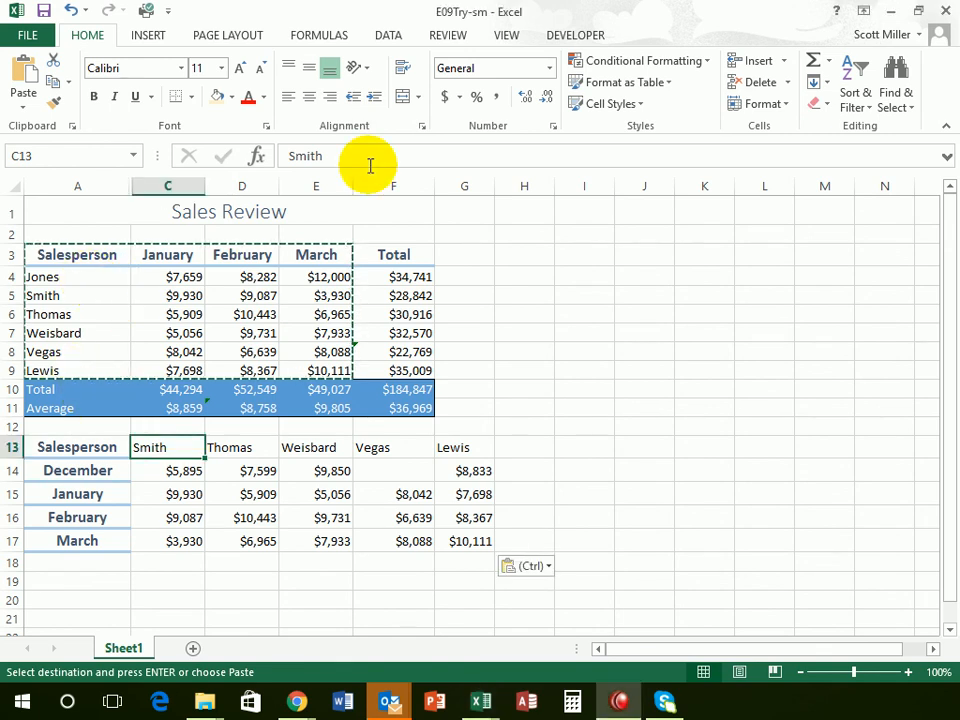
click(321, 467)
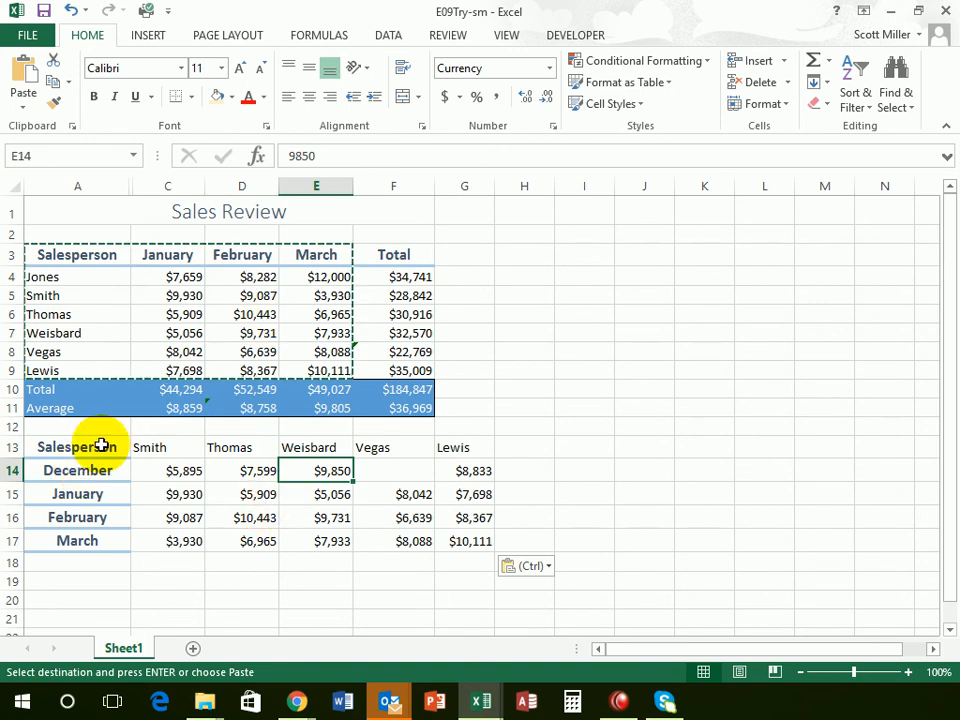
Step: Save the E09Try-sm workbook and close it
click(44, 12)
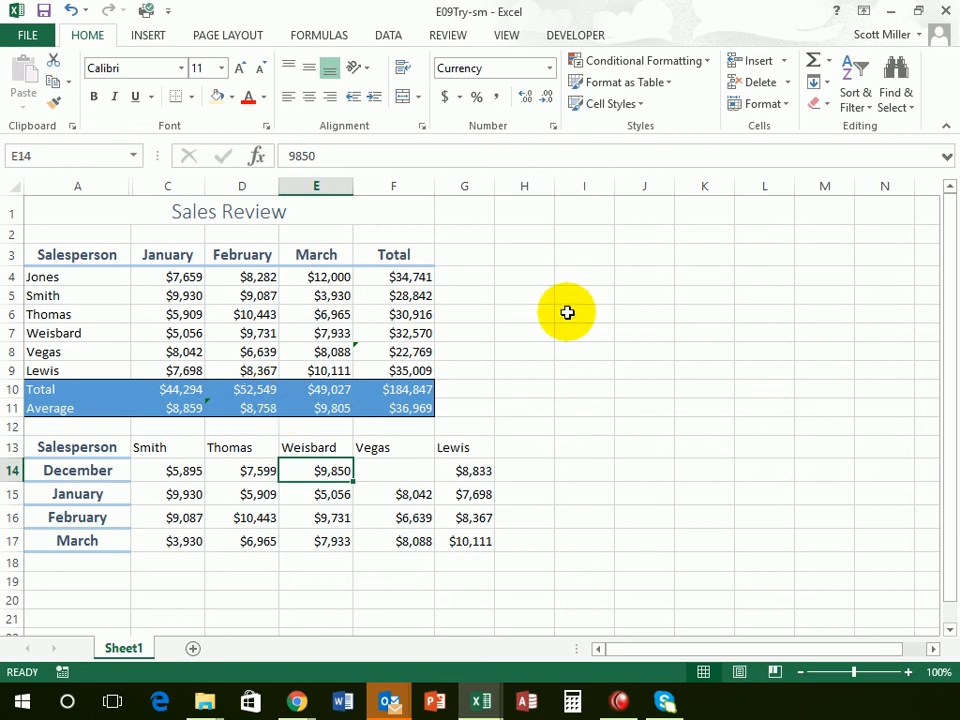
click(946, 17)
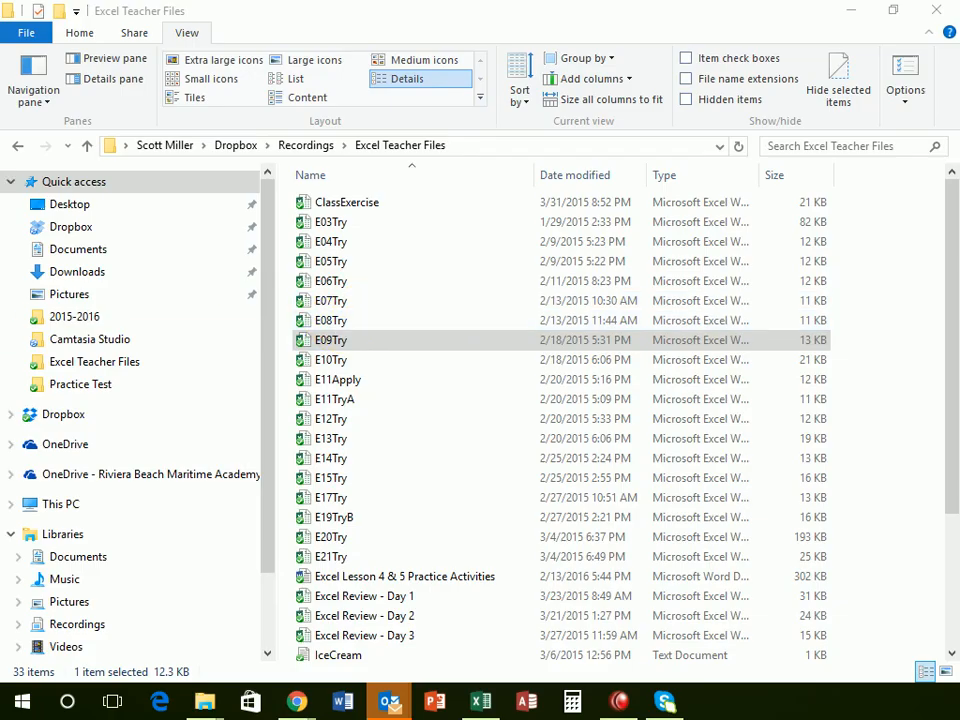